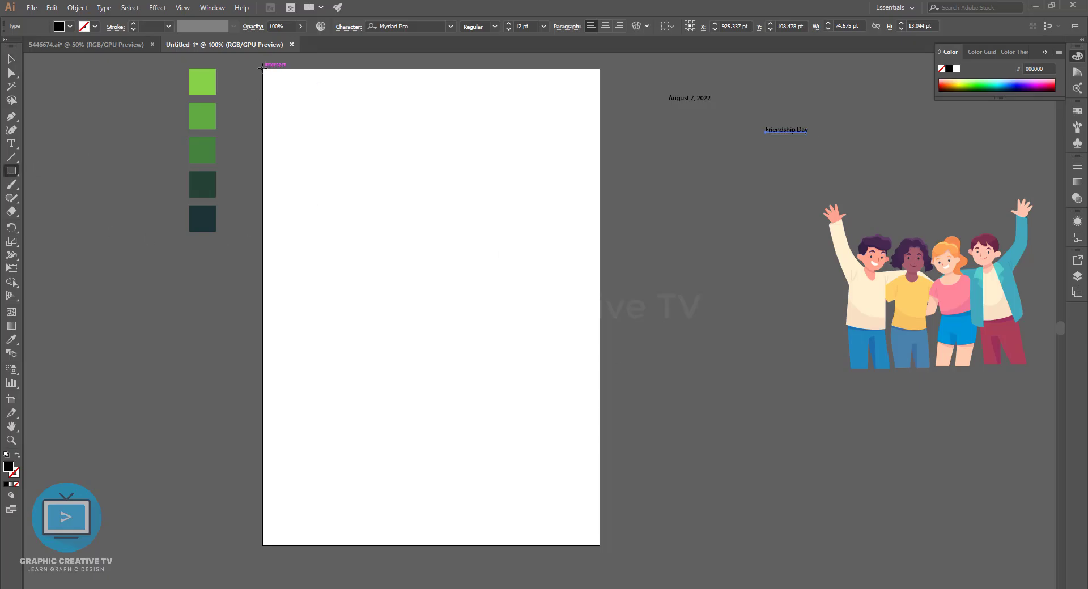
- Cover the whole artboard with a rectangle filled with the dark teal swatch
drag(269, 80, 599, 585)
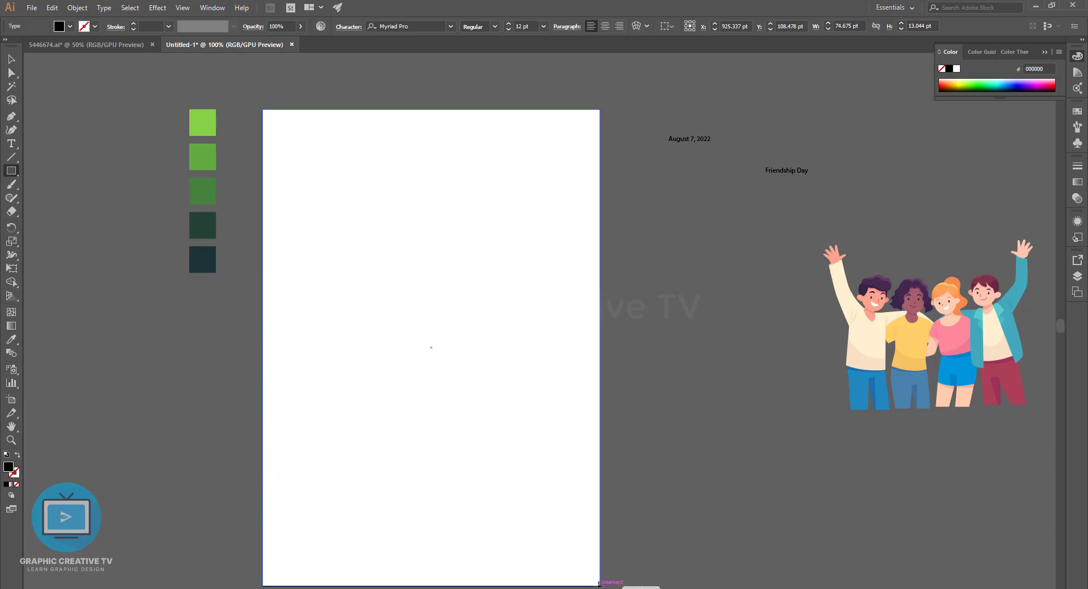
key(i)
click(211, 260)
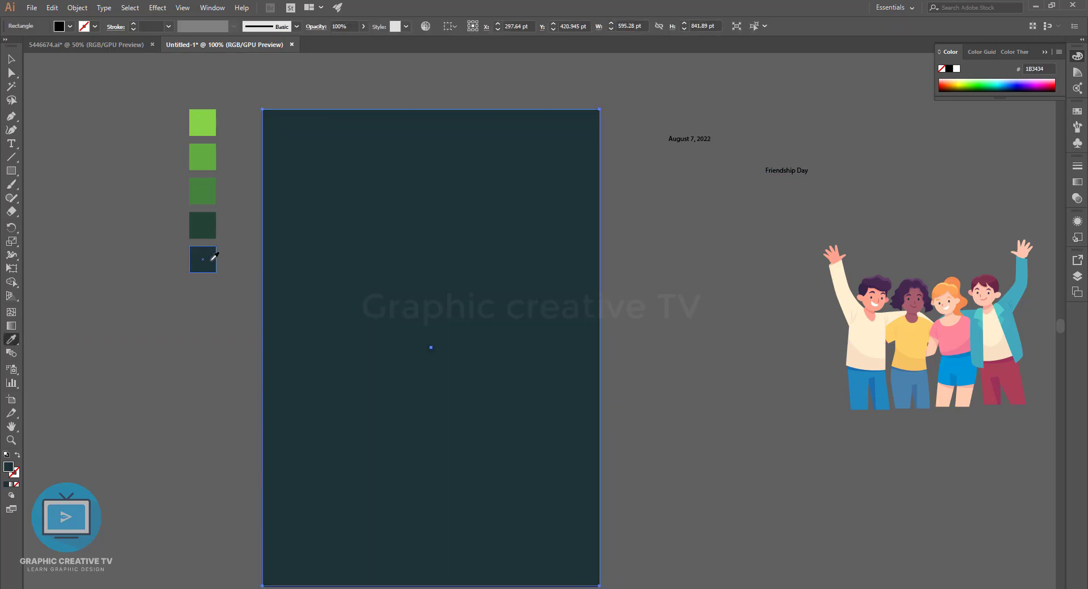
click(10, 58)
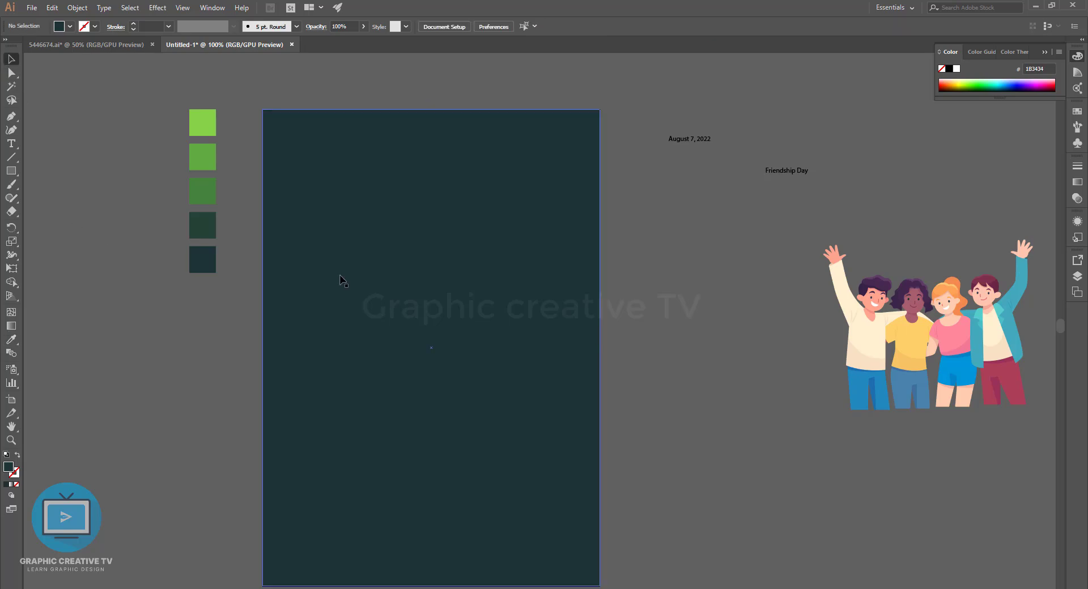
- Move the friends illustration nearer the page and draw a dark green circle left of the page
mouse_move(994, 346)
mouse_down()
mouse_move(478, 346)
mouse_move(918, 344)
mouse_up()
click(226, 236)
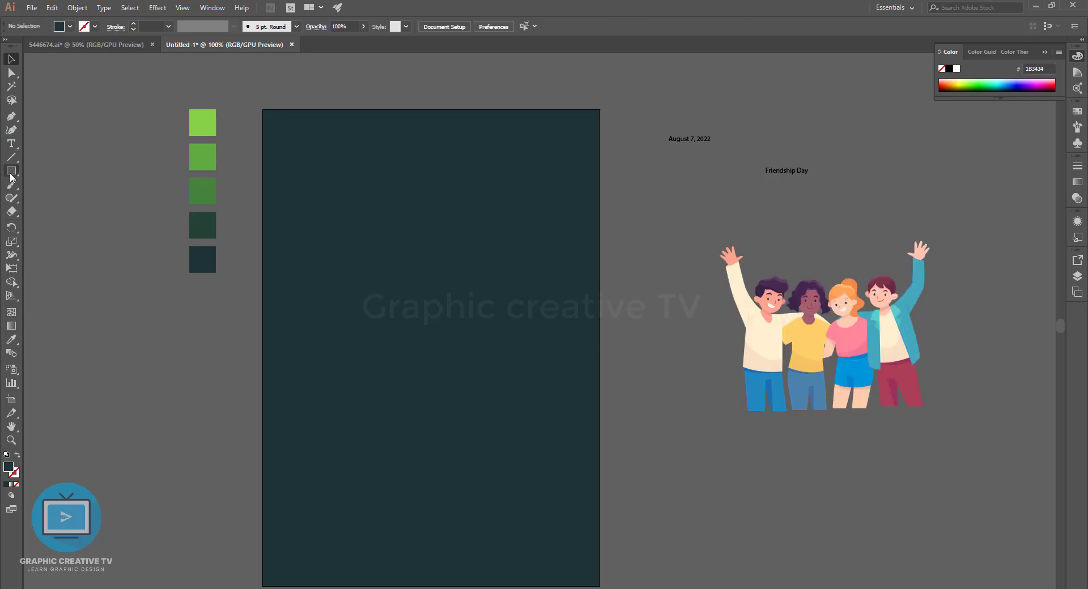
drag(12, 179, 49, 198)
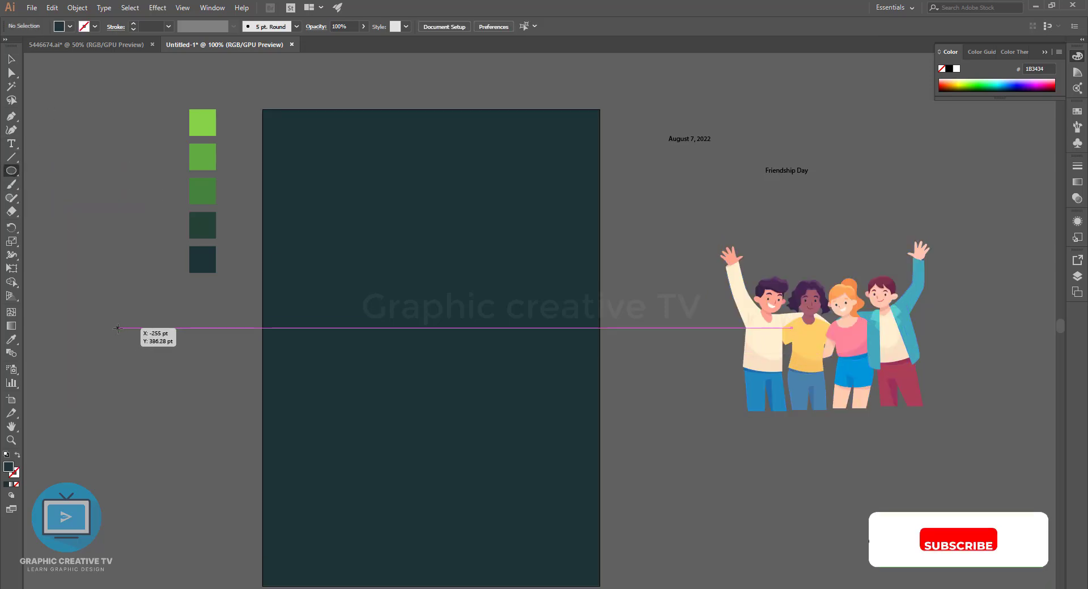
mouse_move(118, 328)
mouse_down()
mouse_move(198, 447)
mouse_move(251, 461)
mouse_up()
key(i)
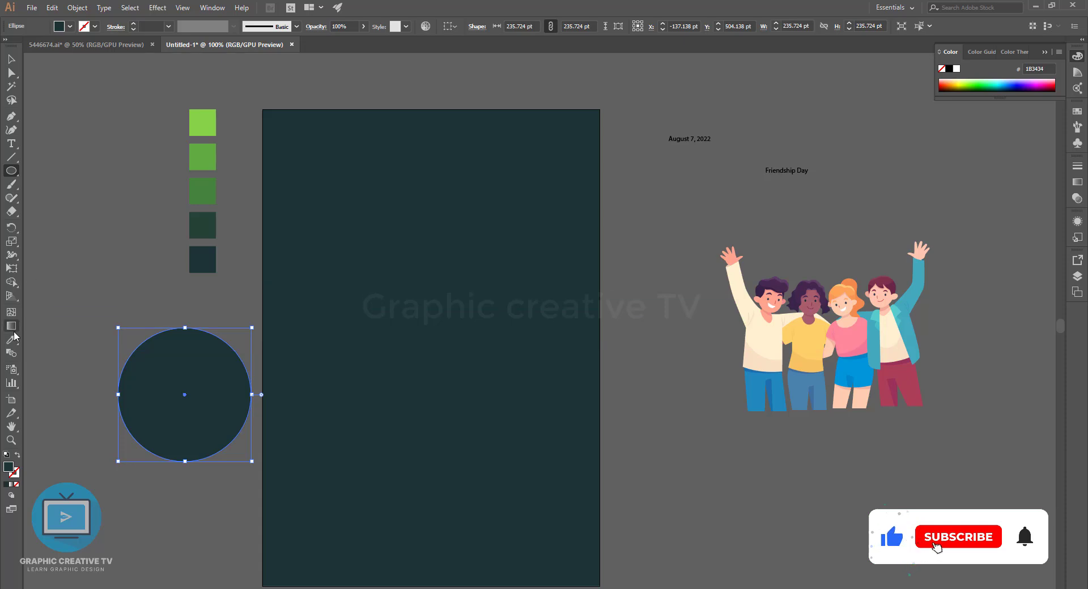
click(205, 227)
key(v)
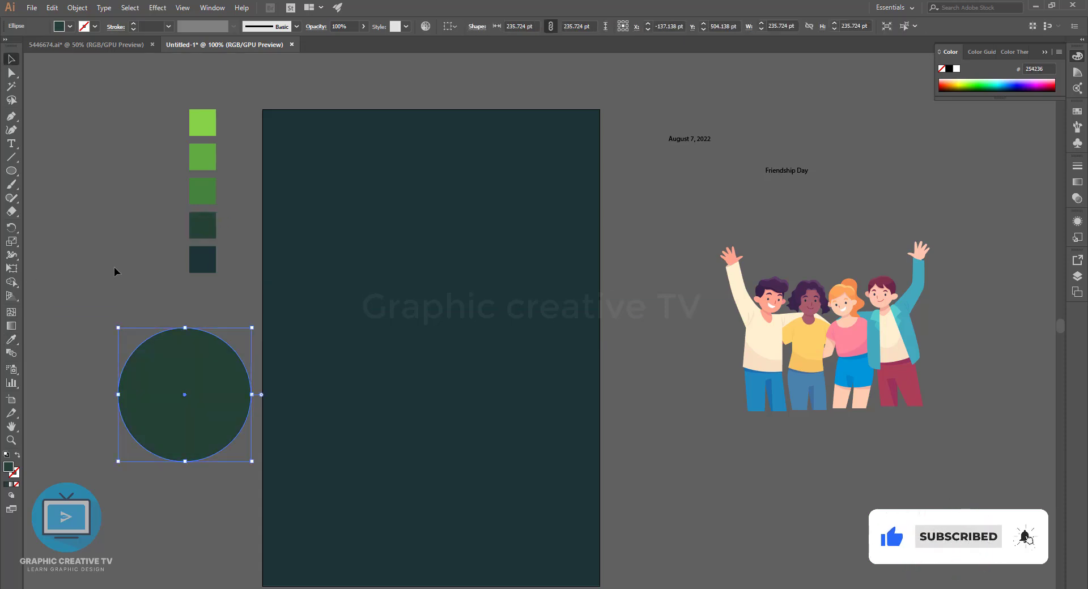
click(100, 291)
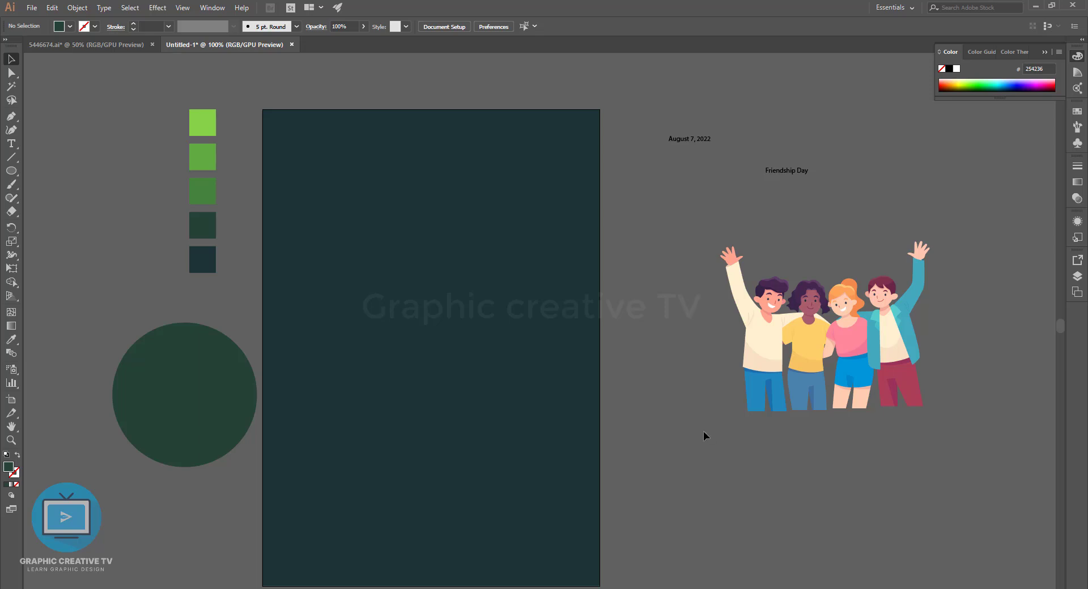
- Copy the circle, paste it in place, and shrink it into a mid green inner circle
click(211, 394)
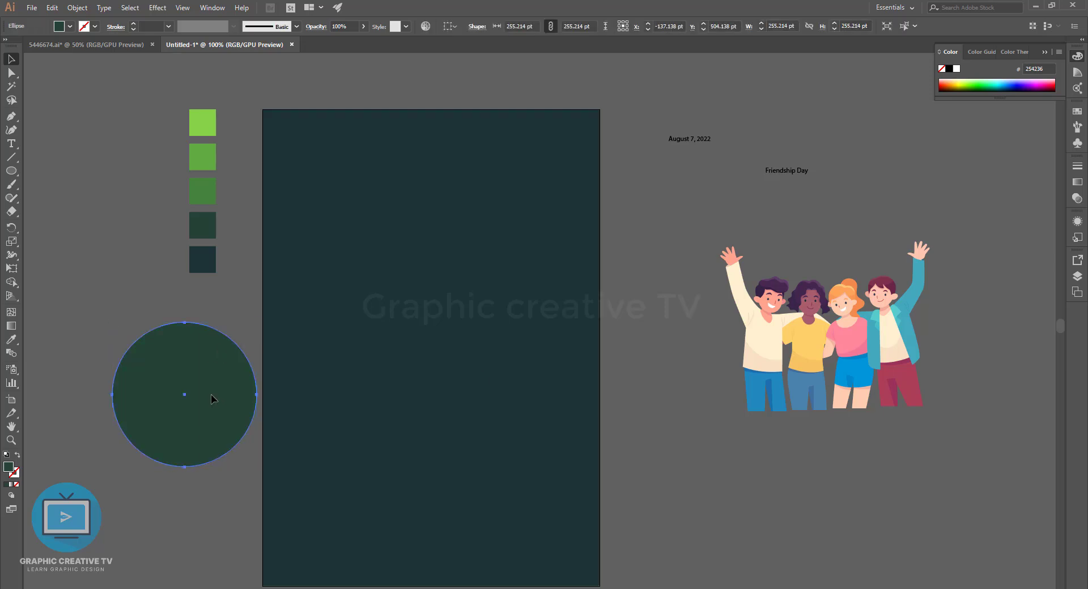
click(79, 8)
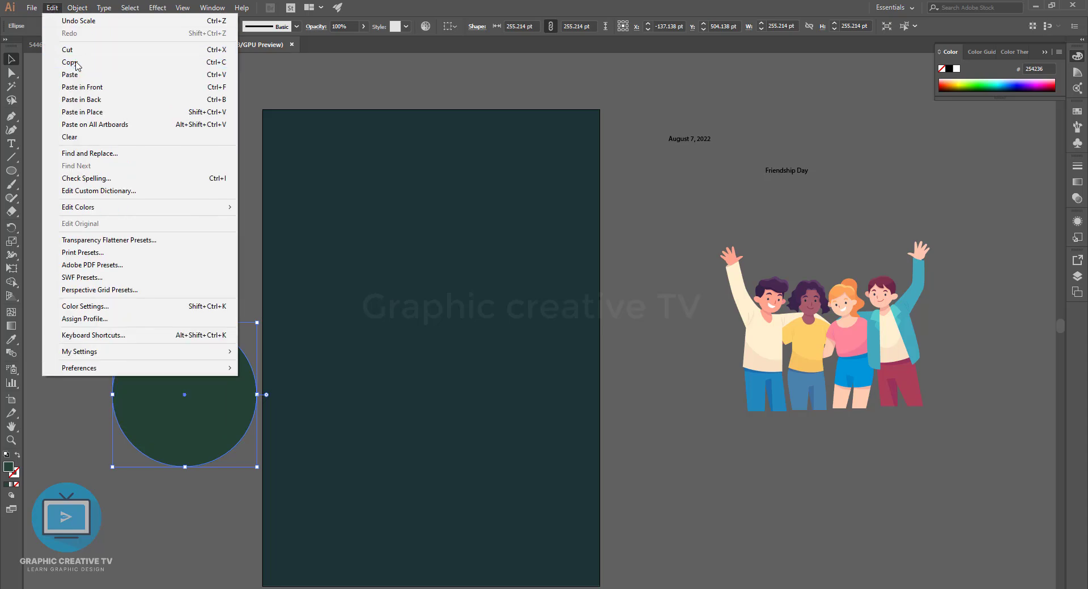
click(76, 64)
click(52, 8)
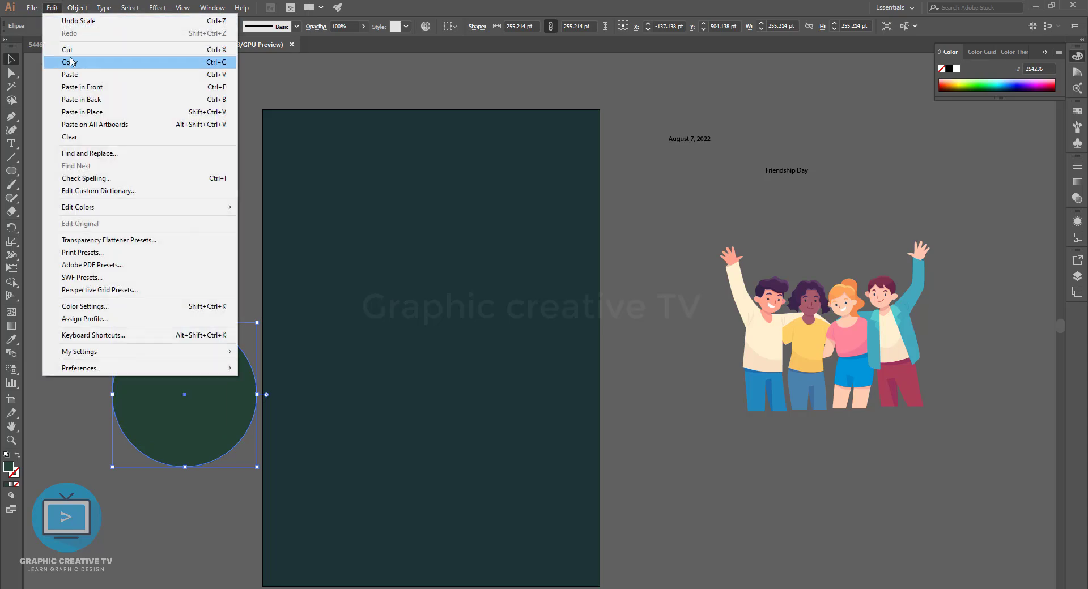
click(101, 113)
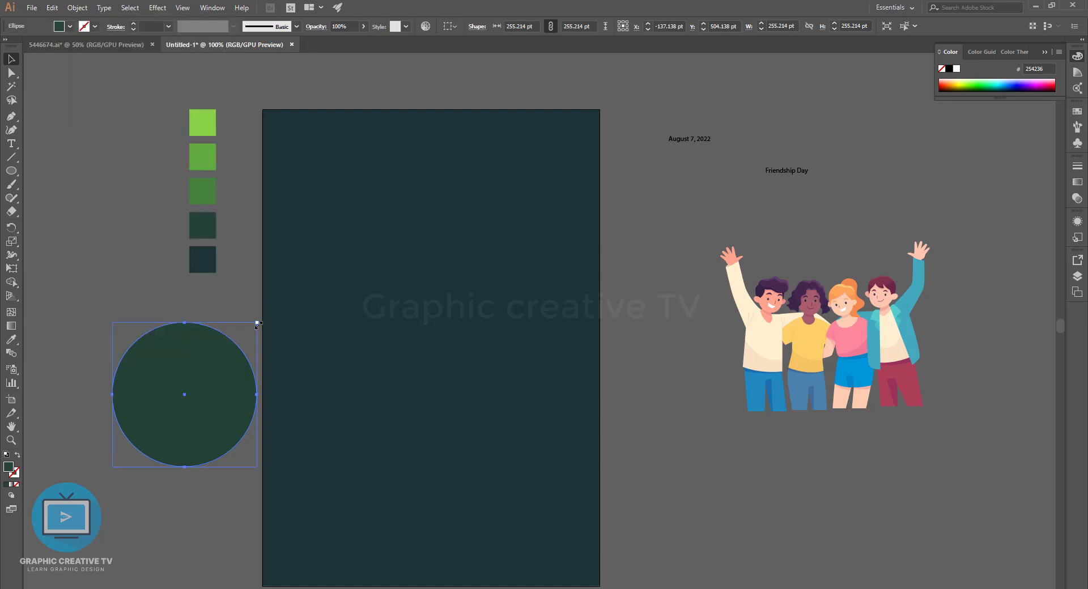
drag(258, 324, 247, 333)
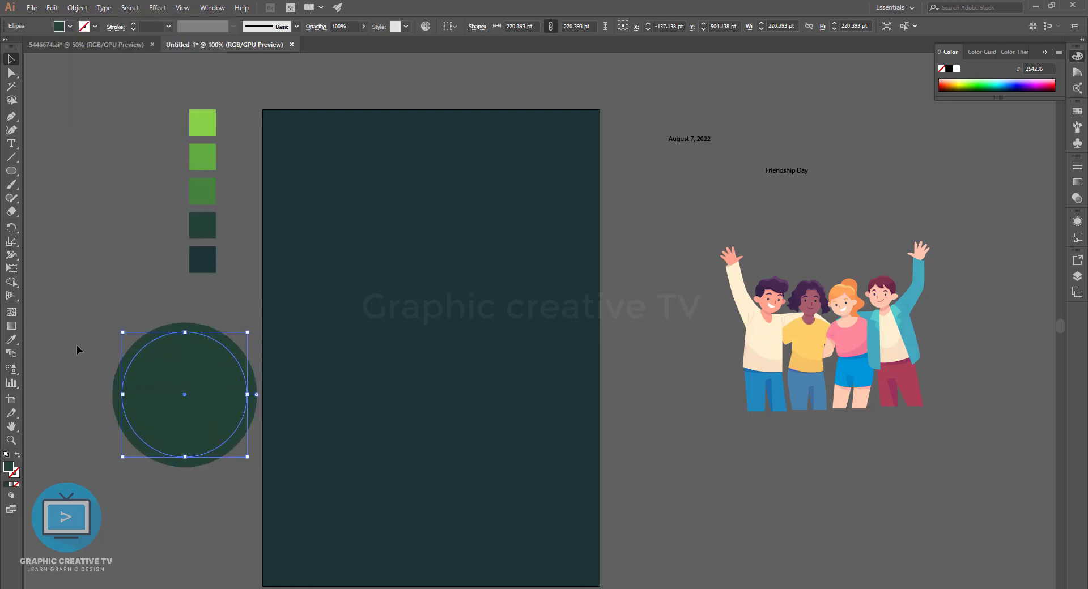
click(11, 340)
click(210, 191)
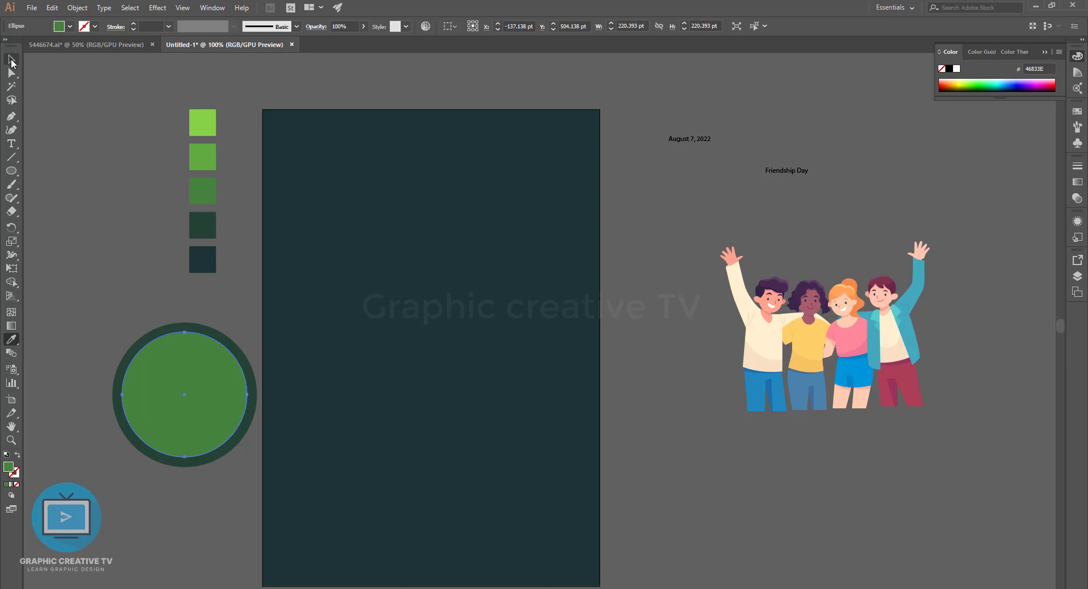
- Add a smaller inner copy filled with a brighter green swatch
click(11, 60)
click(90, 221)
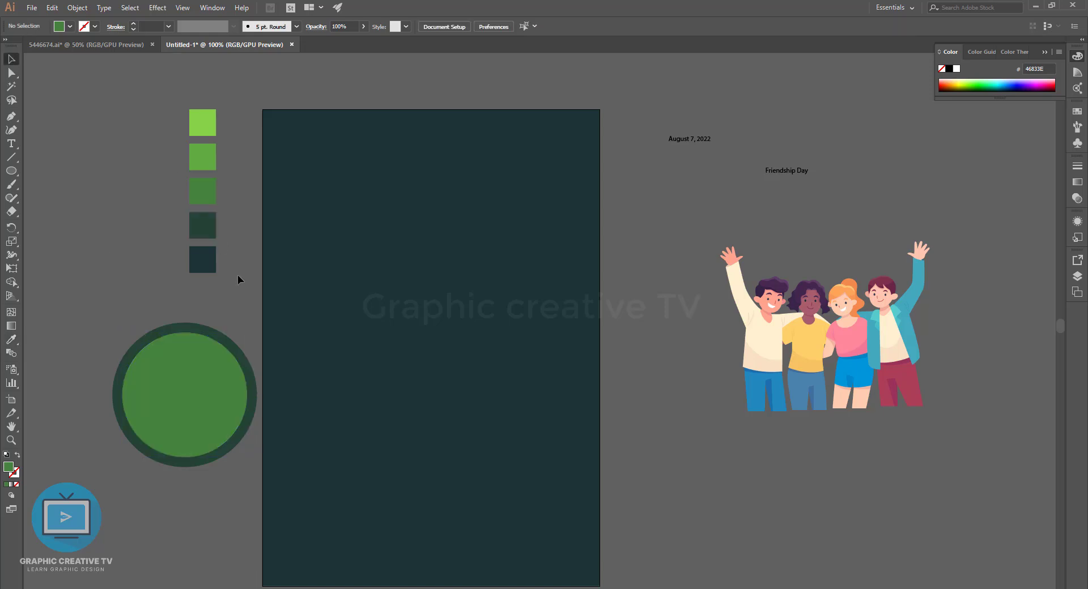
click(209, 368)
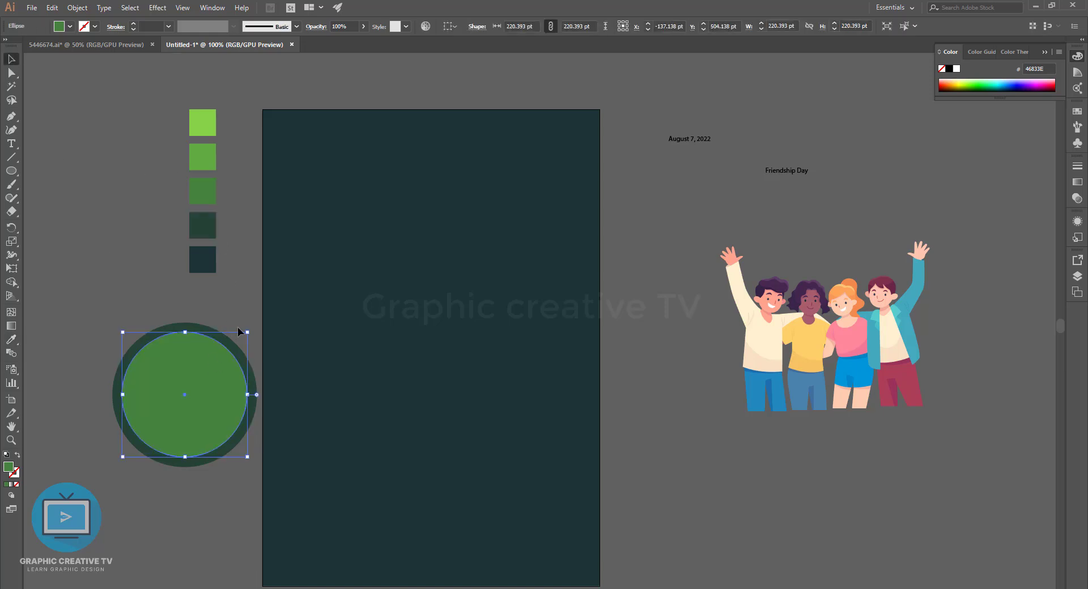
drag(245, 330, 238, 343)
key(i)
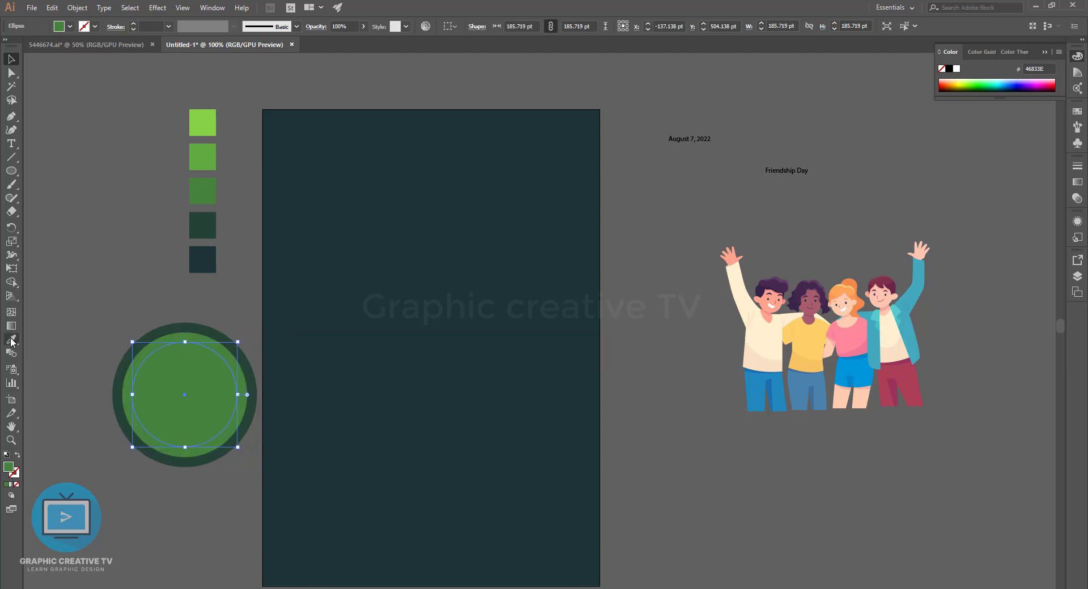
click(202, 156)
- Add the smallest centre circle in the lightest green swatch
click(11, 60)
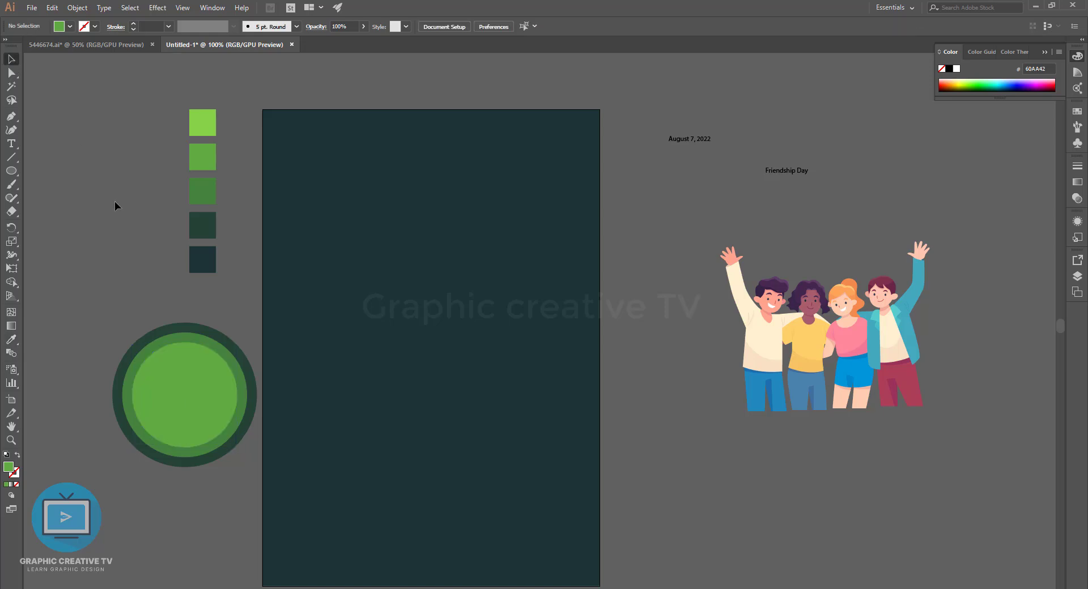
click(201, 376)
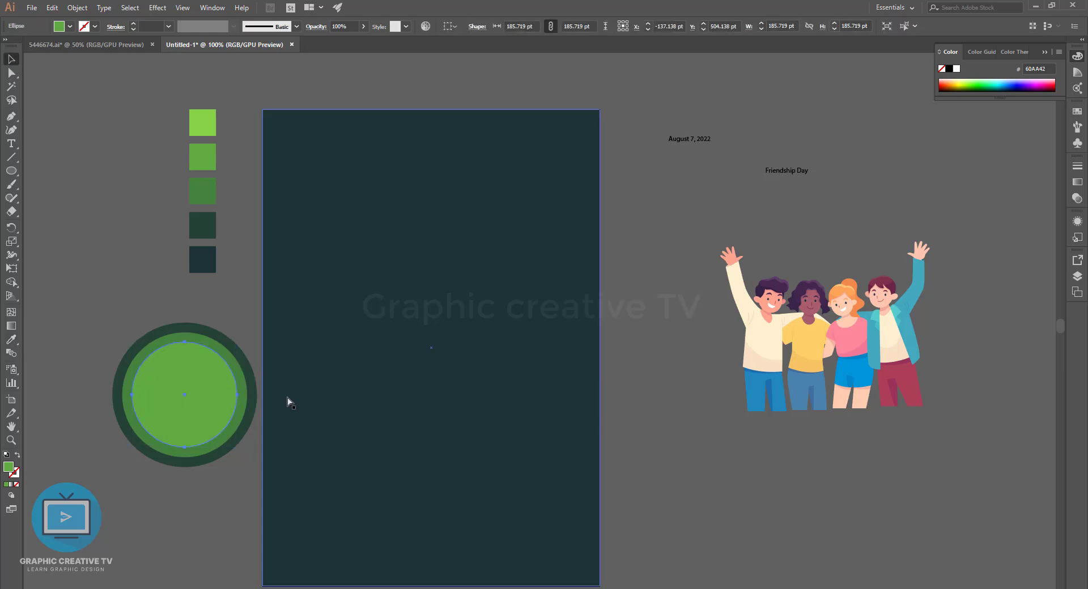
drag(238, 343, 231, 355)
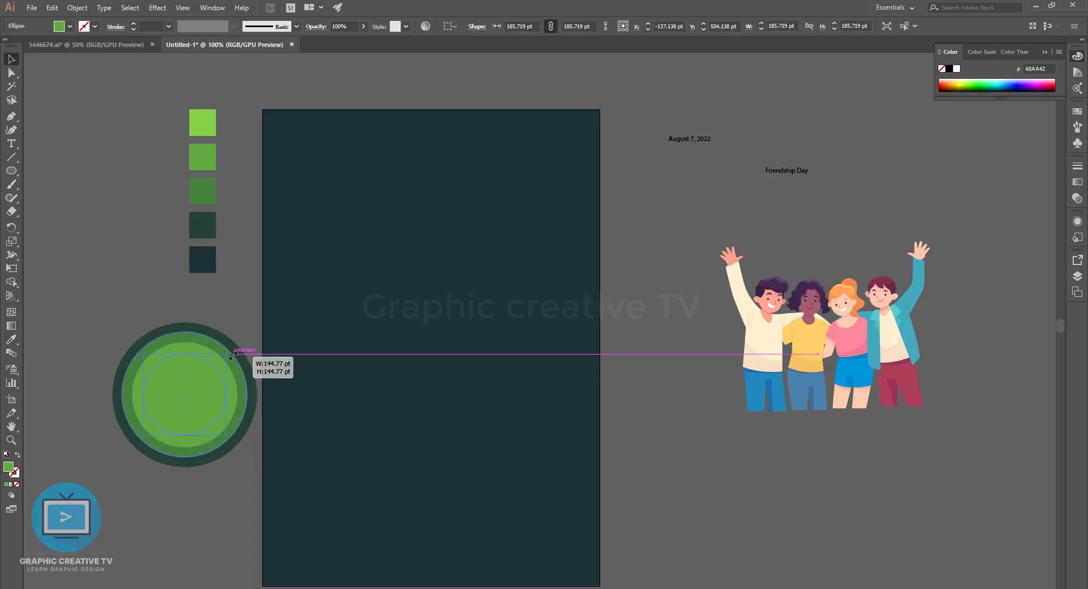
click(11, 340)
click(199, 134)
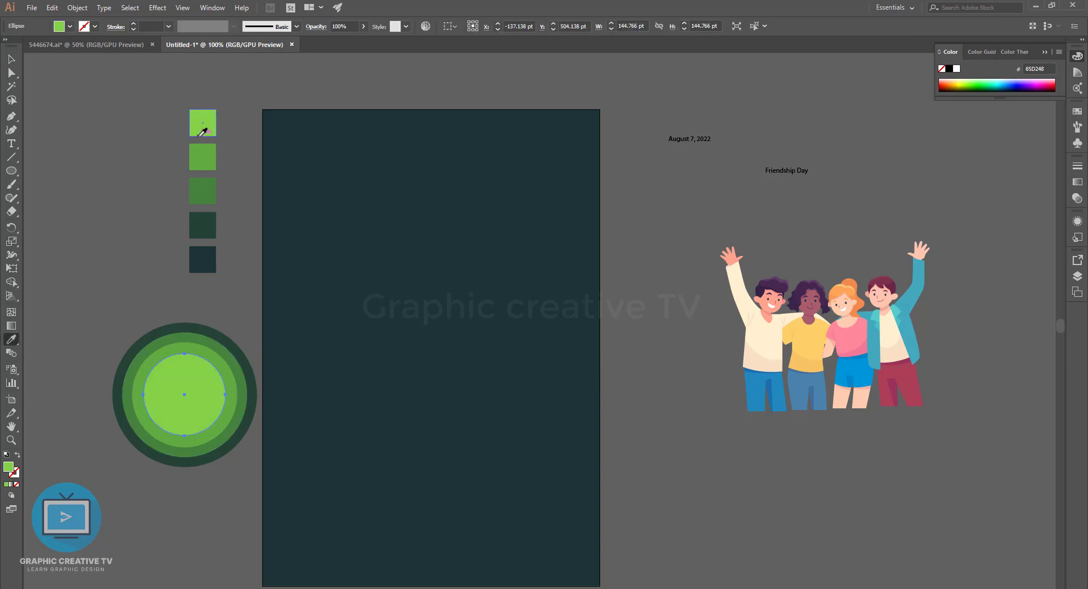
click(12, 60)
- Move the four circles onto the page and enlarge them around their centre
drag(97, 249, 161, 458)
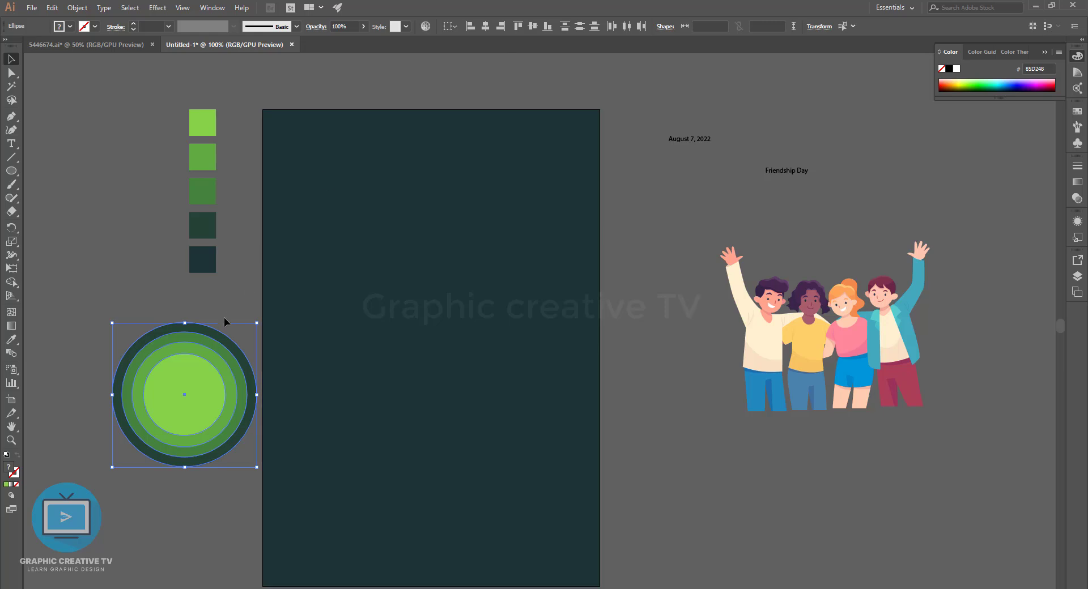
drag(201, 382, 449, 315)
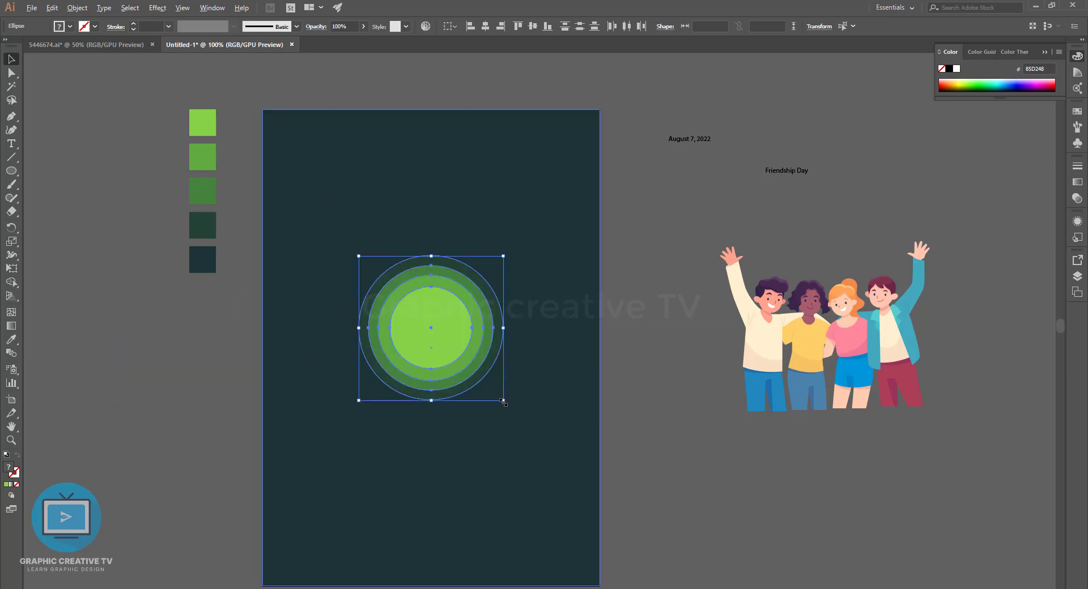
drag(503, 402, 519, 416)
drag(471, 335, 471, 326)
drag(517, 408, 529, 418)
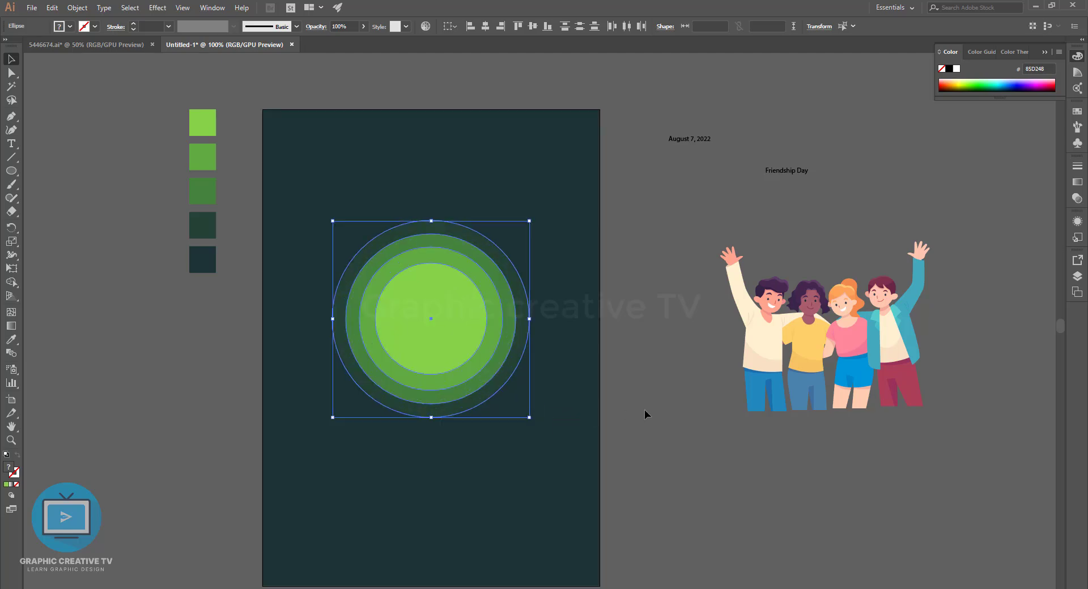
- Bring the friends illustration in front of the circles, shrink it, and park it right of the page
drag(929, 404, 522, 412)
key(ctrl+shift+bracketright)
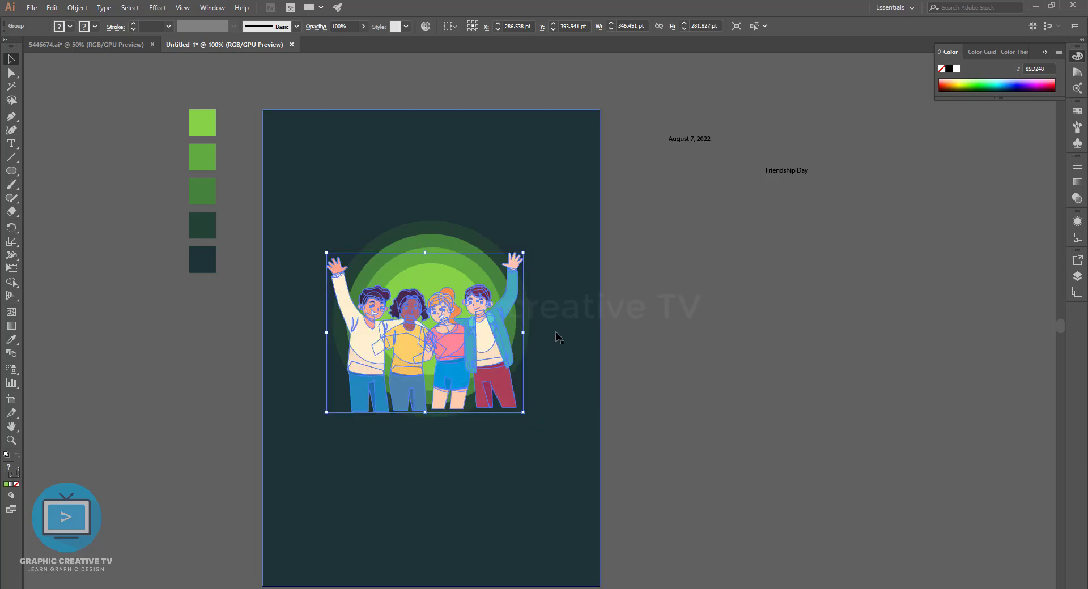
drag(522, 252, 501, 271)
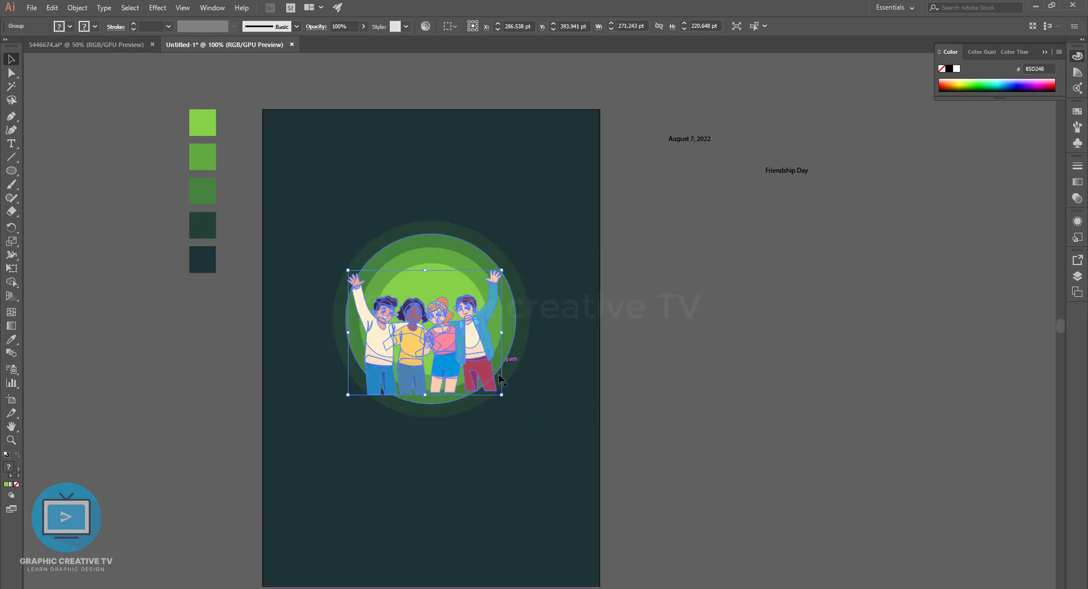
drag(480, 368, 1006, 356)
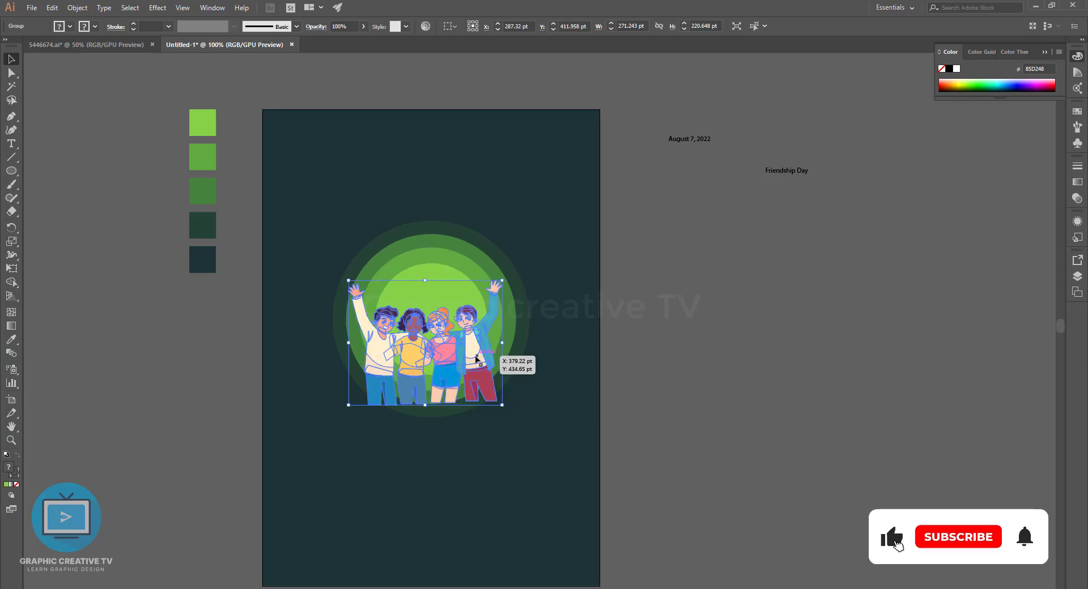
- Move the concentric circles off the page to the left
click(493, 311)
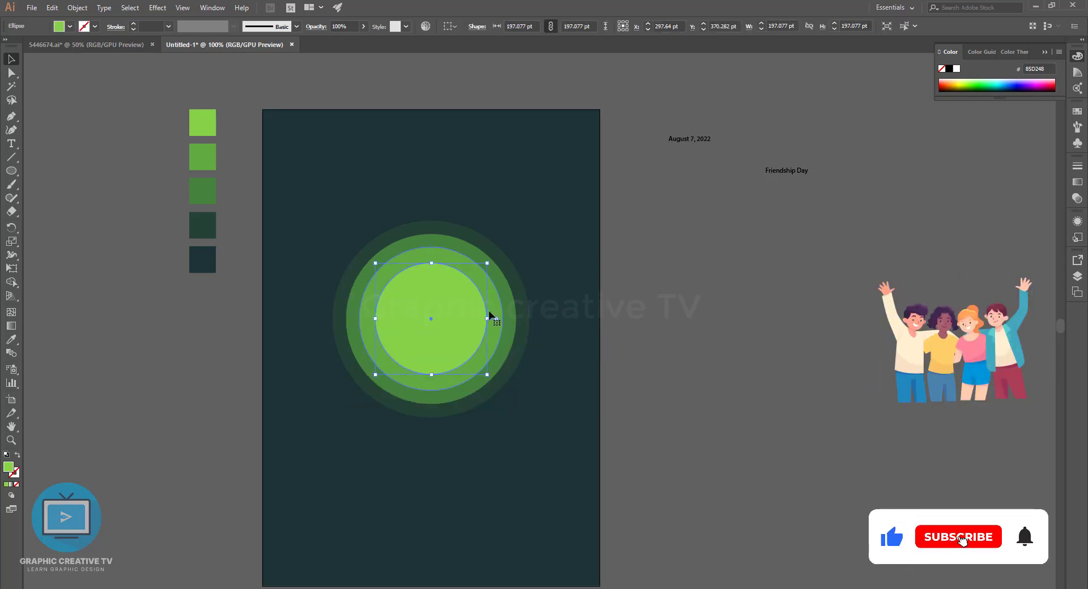
click(522, 303)
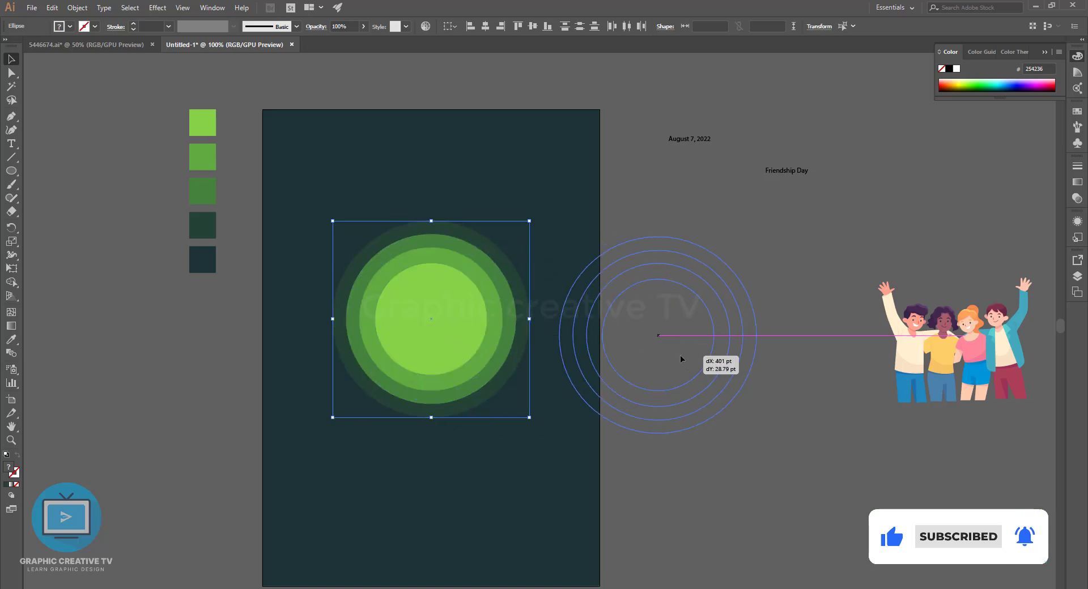
mouse_move(462, 318)
mouse_down()
mouse_move(685, 340)
mouse_move(149, 414)
mouse_up()
drag(179, 363, 352, 360)
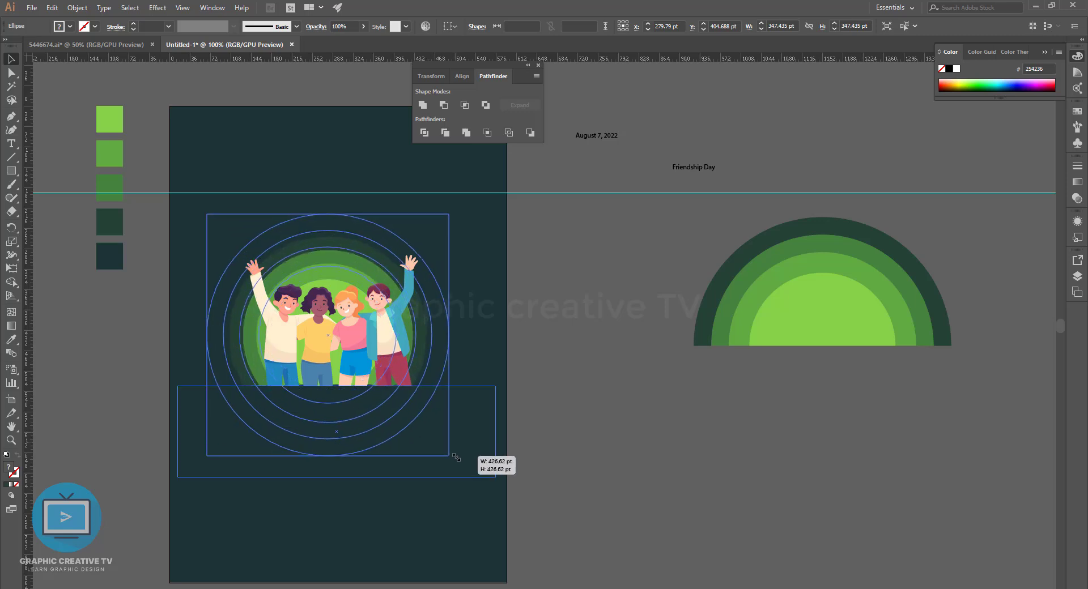
- Enlarge the concentric circles to about 495 pt and position them behind the friends
drag(456, 457, 460, 471)
click(585, 430)
drag(446, 356, 450, 356)
drag(462, 466, 474, 476)
click(596, 402)
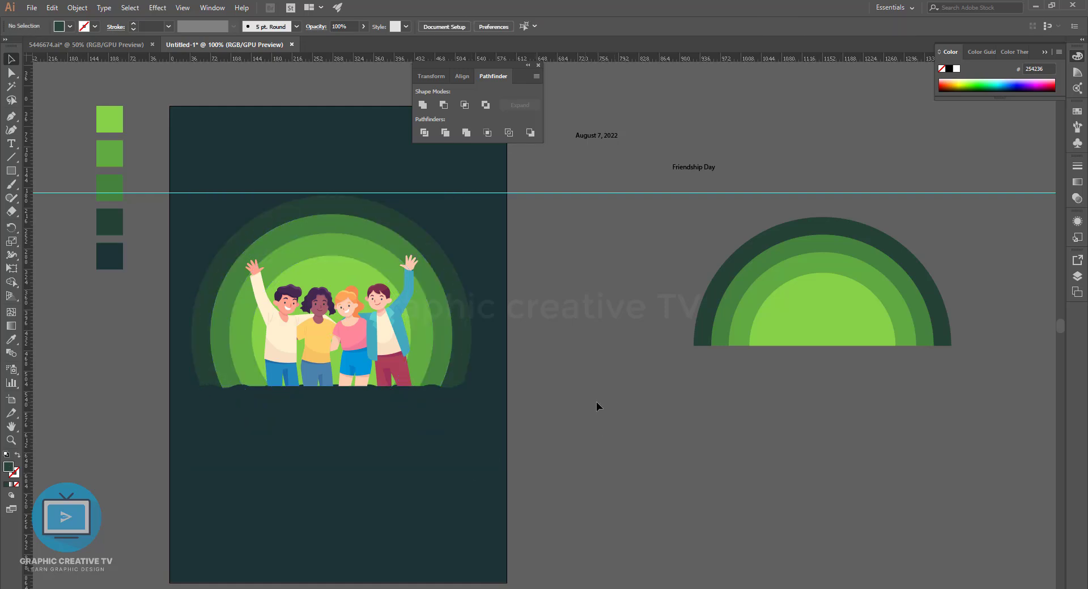
- Shift the friends group slightly left and enlarge it over the arcs
click(461, 398)
click(627, 335)
drag(414, 340, 398, 342)
drag(403, 398, 419, 409)
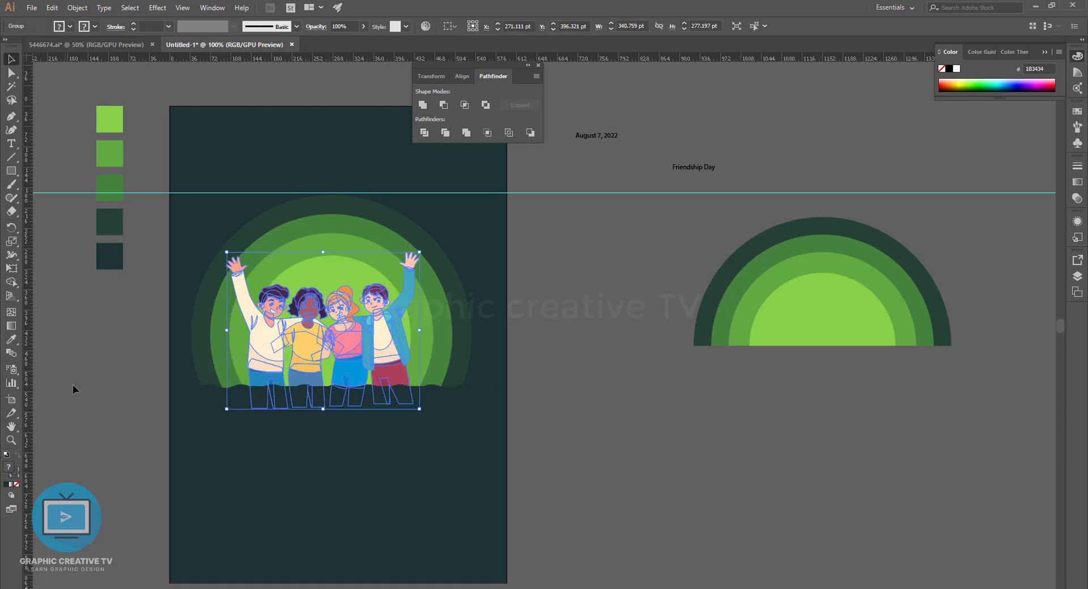
double_click(940, 69)
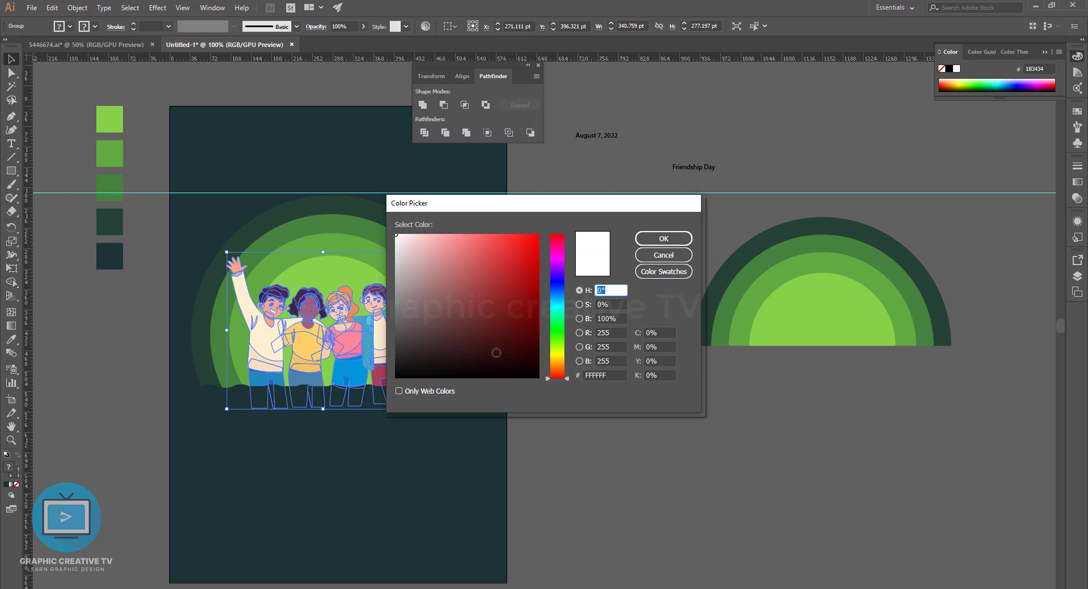
drag(527, 368, 539, 386)
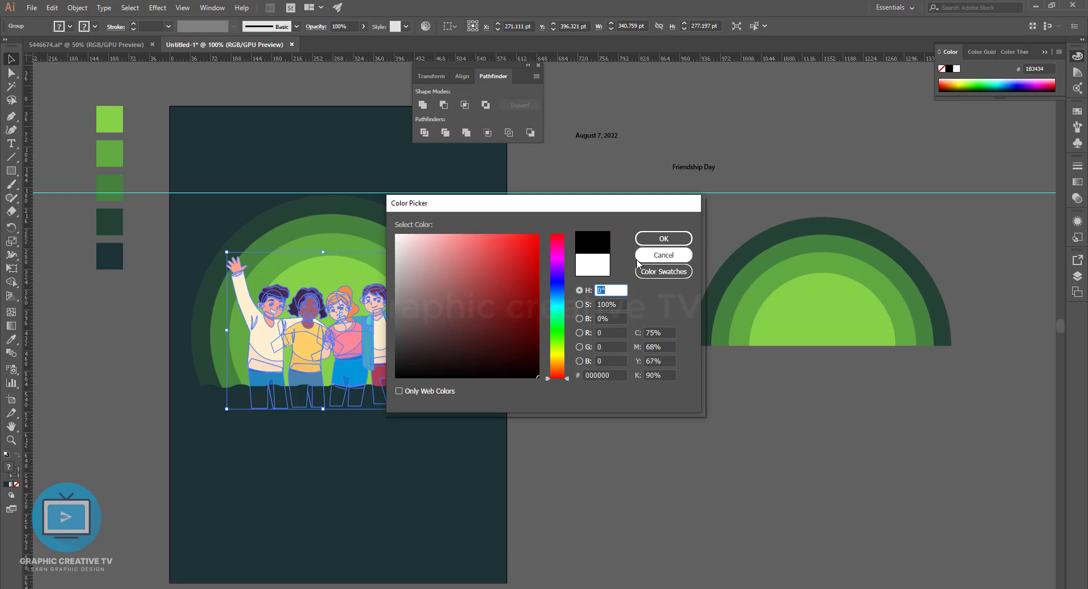
click(646, 239)
click(590, 359)
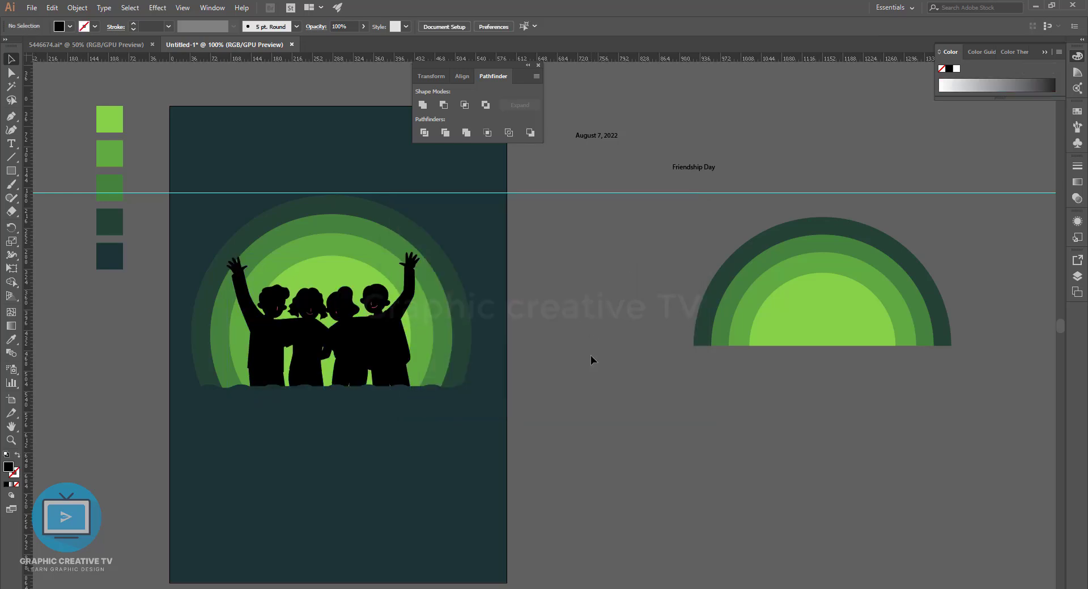
click(392, 343)
drag(418, 251, 416, 263)
click(572, 333)
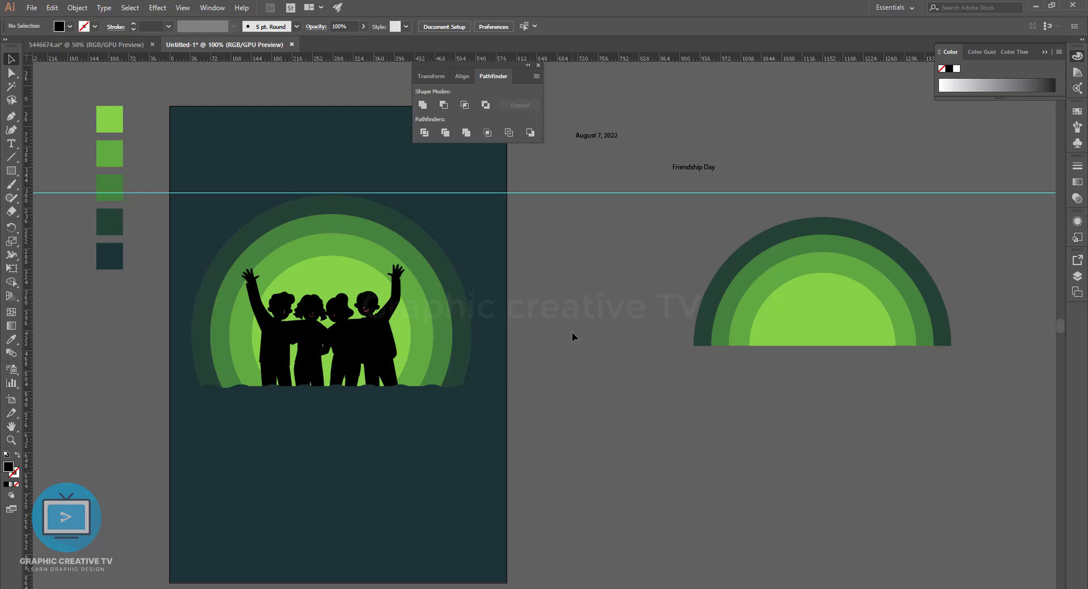
key(ctrl+z)
key(ctrl+z)
key(ctrl+z)
key(ctrl+z)
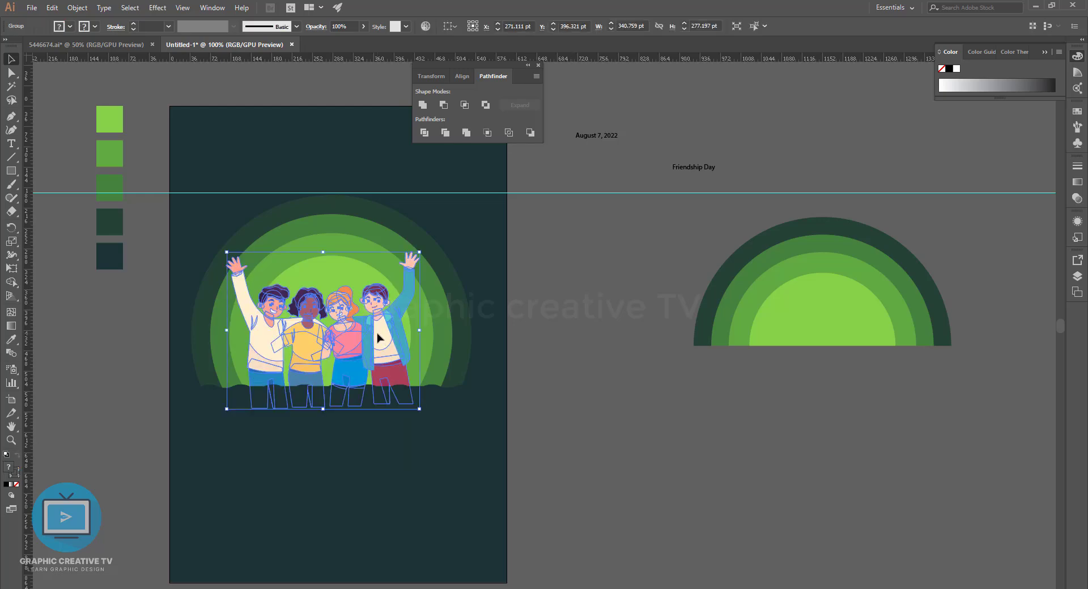
- Nudge the friends right and lower the dark wavy base to reveal more of the arcs
drag(376, 336, 379, 337)
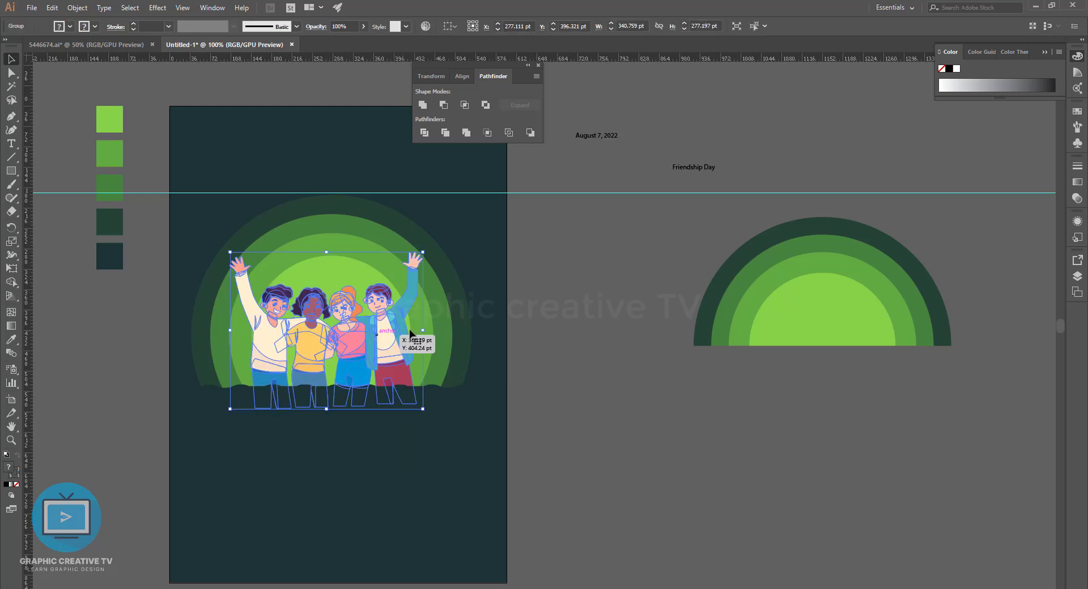
click(462, 319)
click(426, 401)
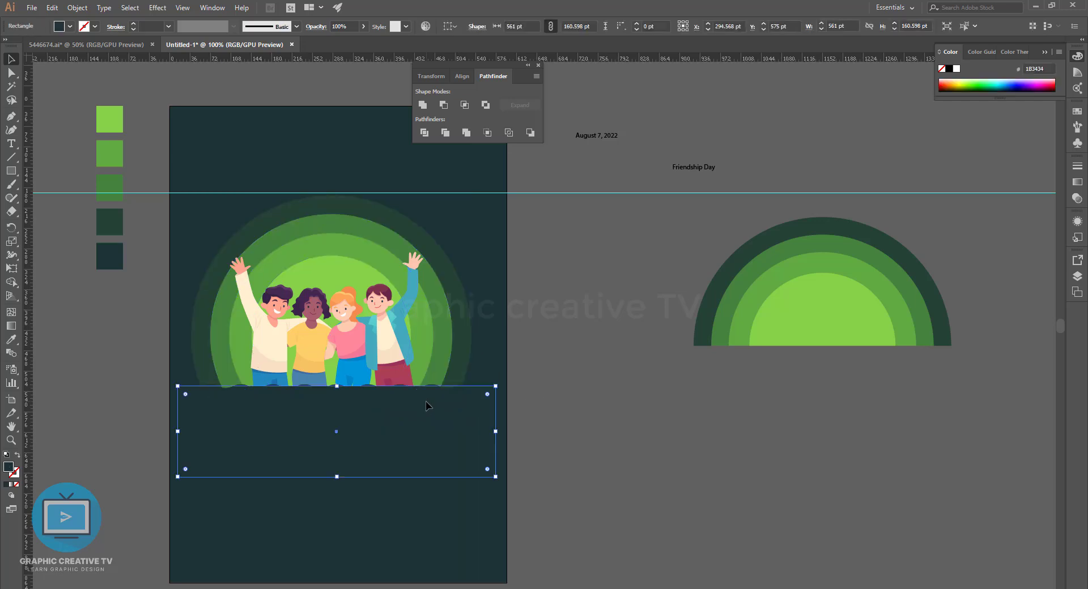
mouse_move(426, 401)
mouse_down()
mouse_move(426, 414)
mouse_move(403, 422)
mouse_up()
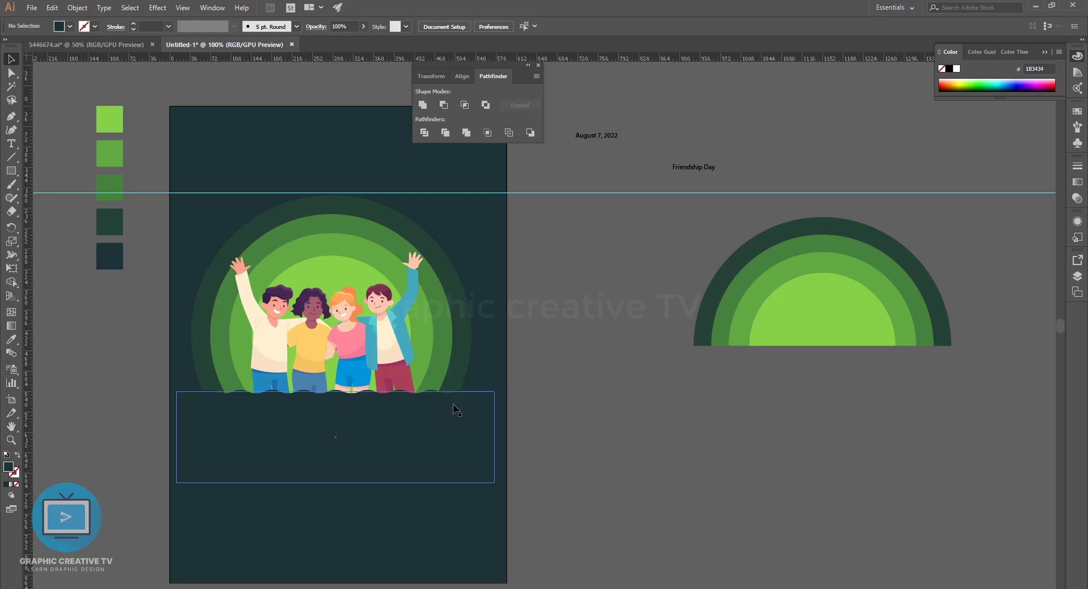
click(509, 374)
- Shrink the circles slightly, then shift the base, friends and circles right together
click(467, 328)
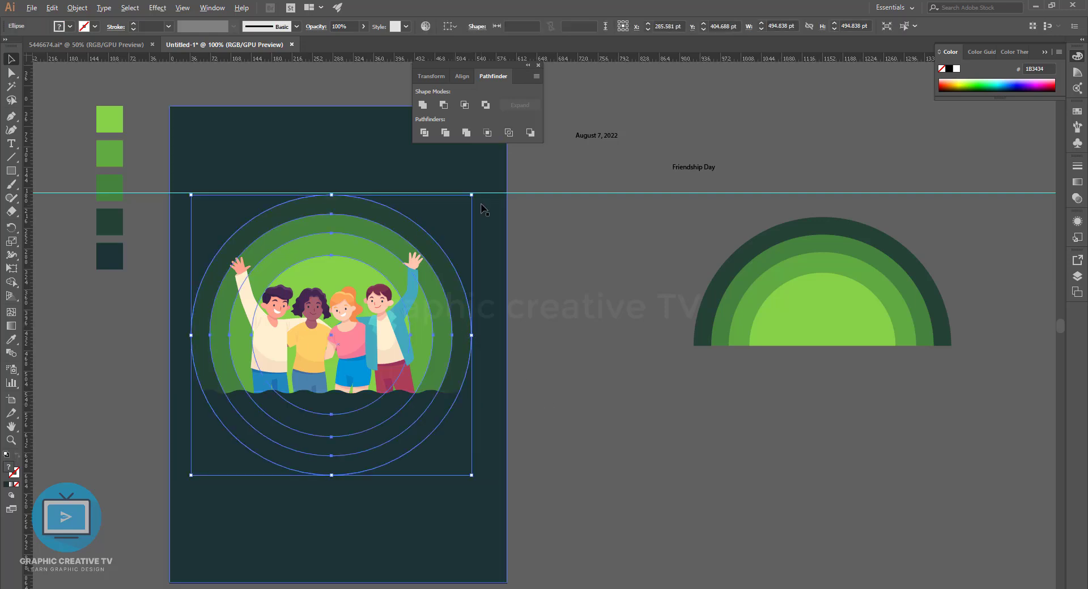
drag(471, 195, 463, 204)
click(532, 362)
click(434, 406)
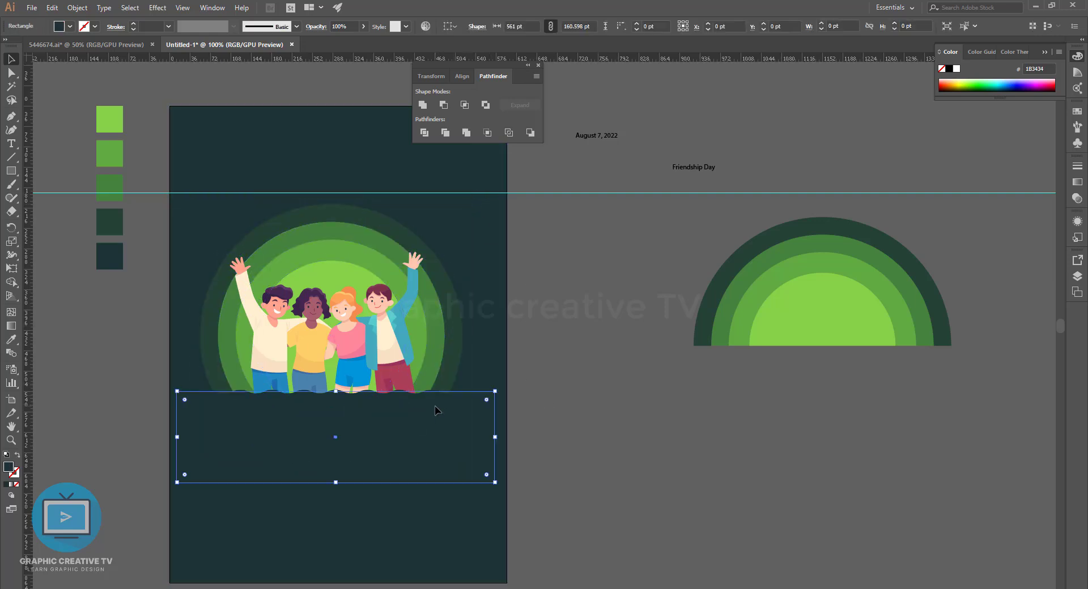
shift+click(388, 347)
shift+click(350, 277)
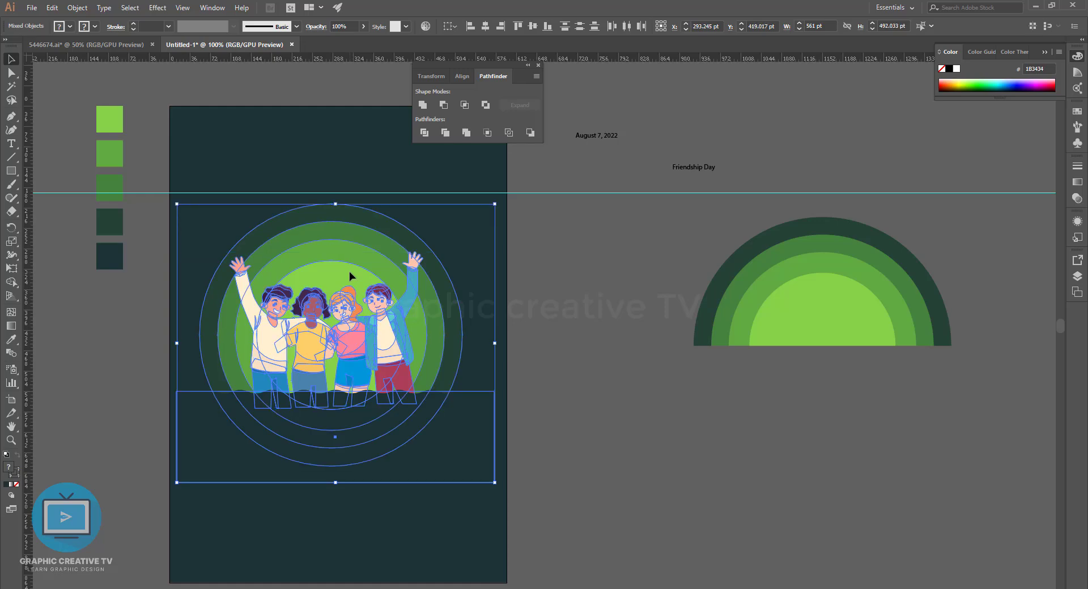
key(shift+Right)
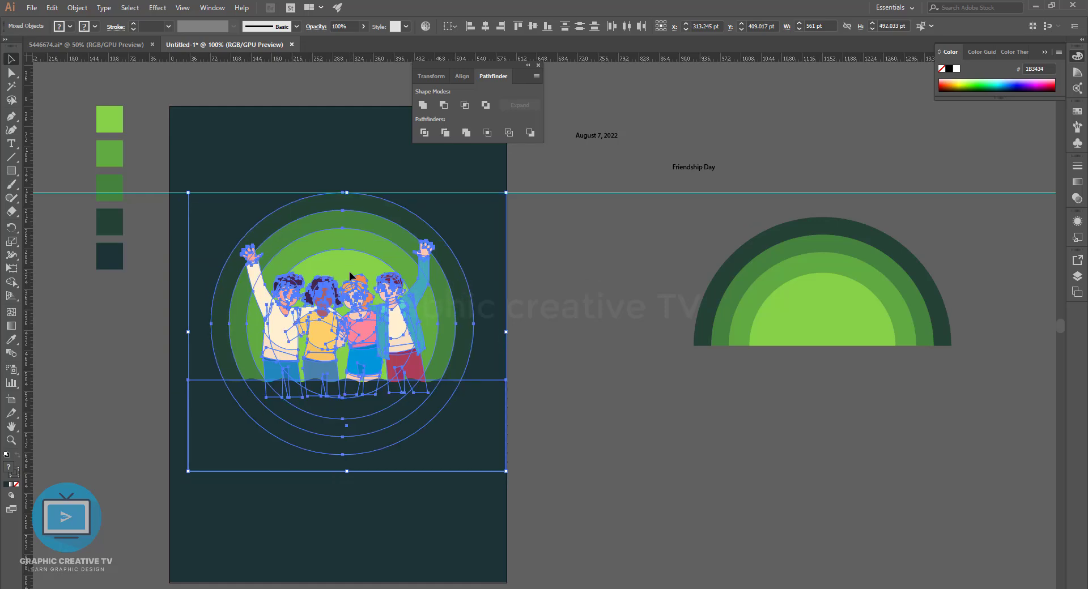
- Move the Friendship Day text from the pasteboard near the page
click(616, 165)
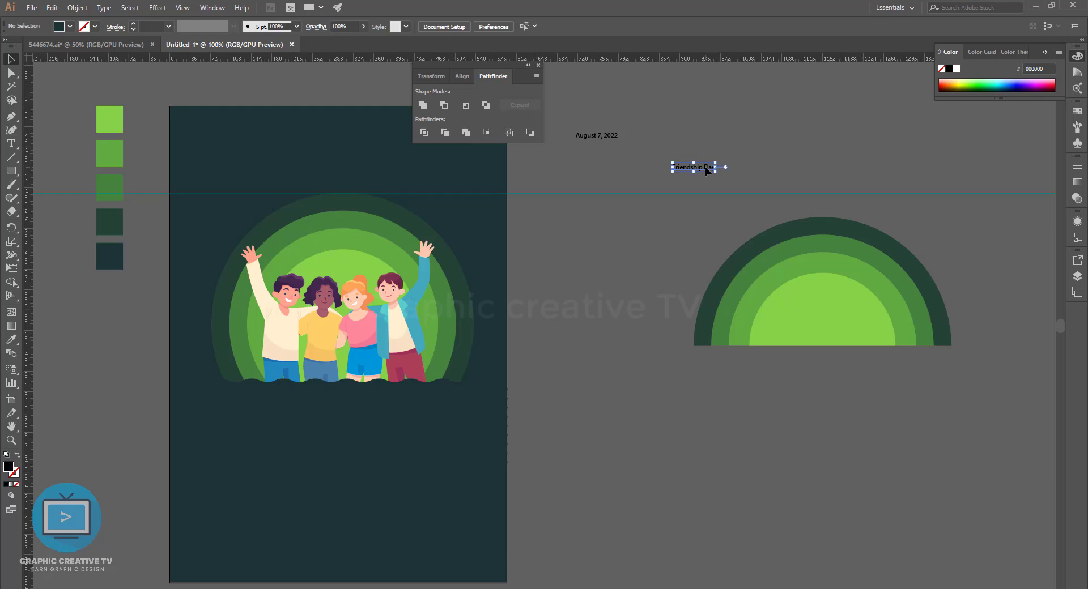
drag(707, 171, 601, 425)
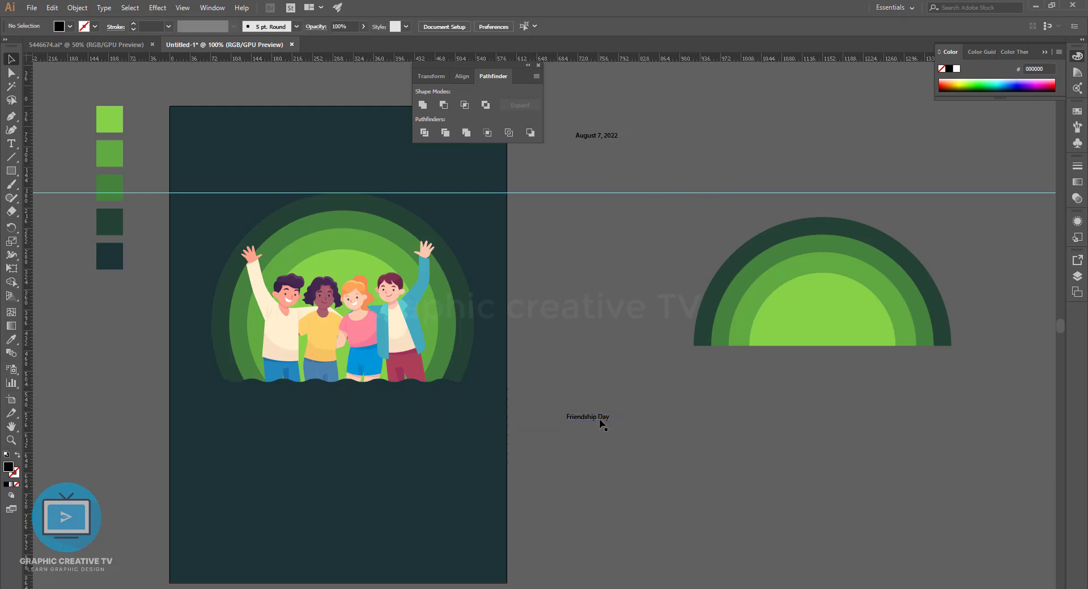
key(t)
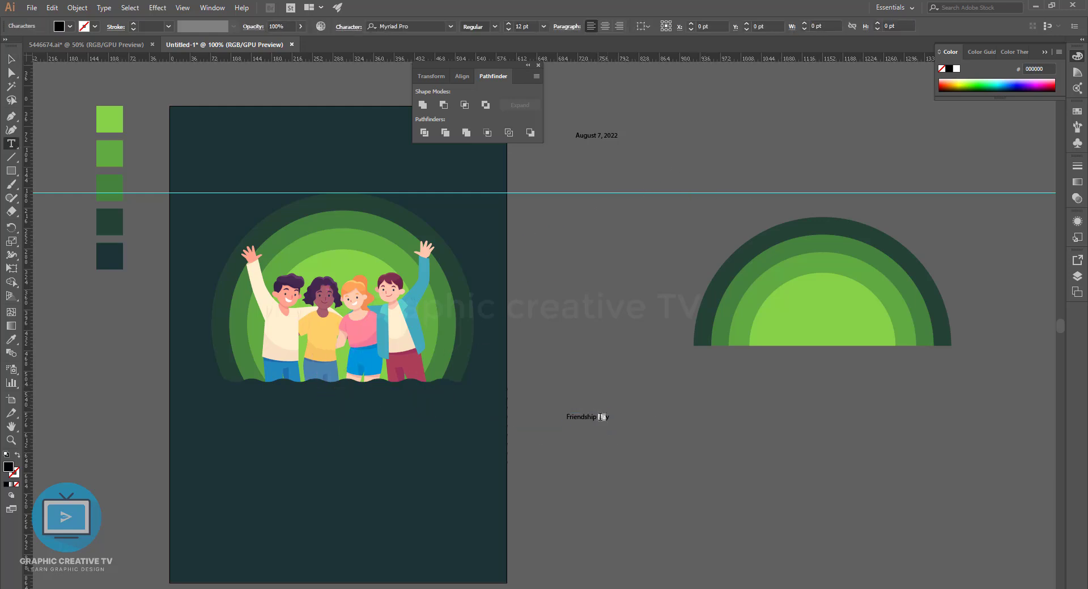
- Narrow the wavy base to 549 pt and place the title, enlarged to 52.71 pt, below the friends
click(12, 59)
drag(517, 427, 207, 514)
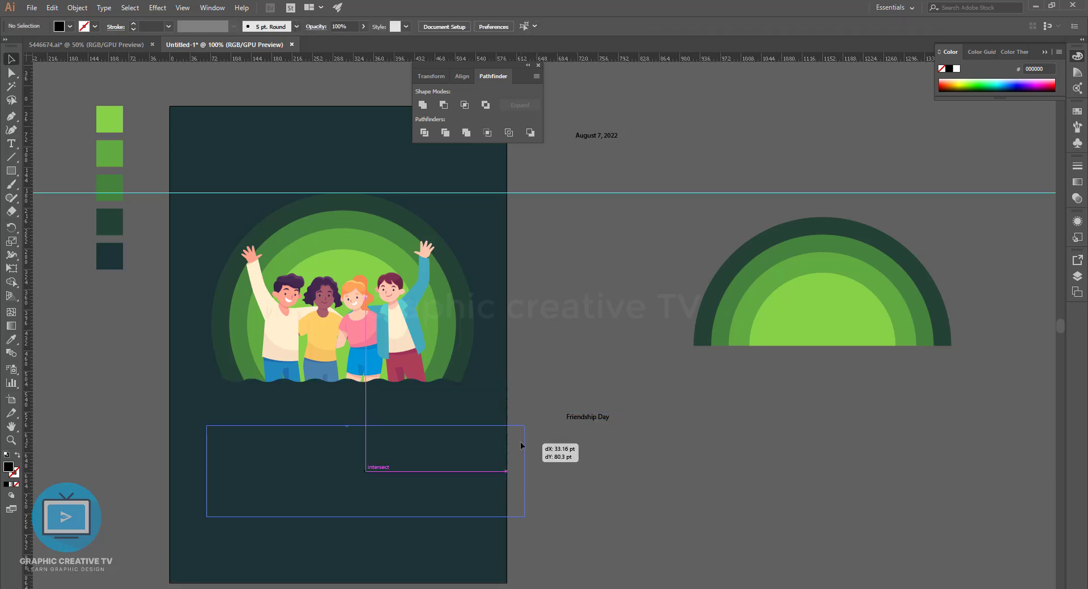
key(ctrl+z)
key(ctrl+z)
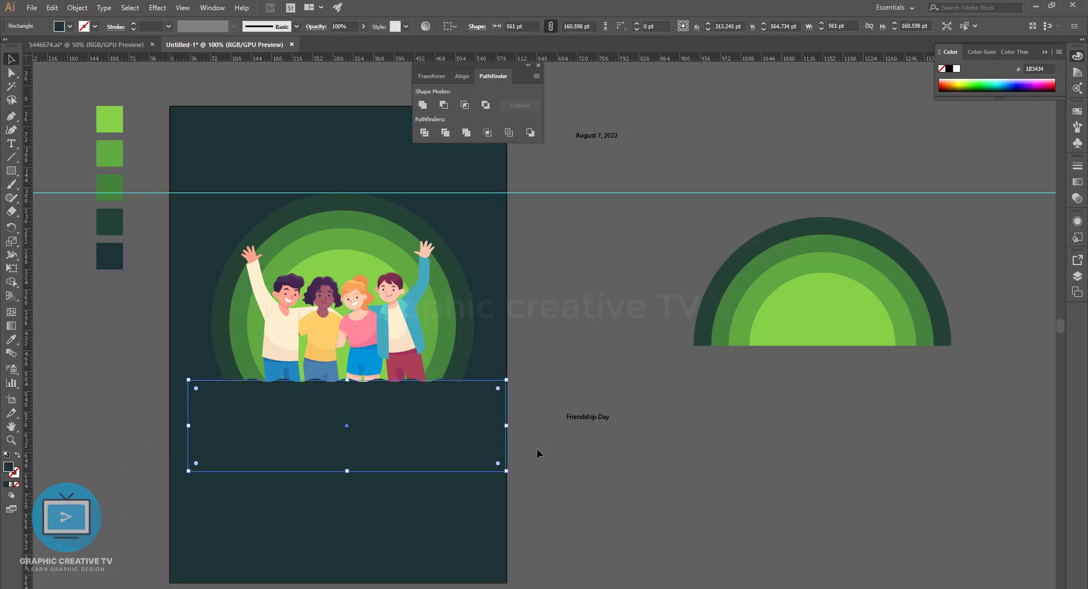
mouse_move(507, 424)
mouse_down()
mouse_move(489, 425)
mouse_move(501, 426)
mouse_up()
key(ctrl+z)
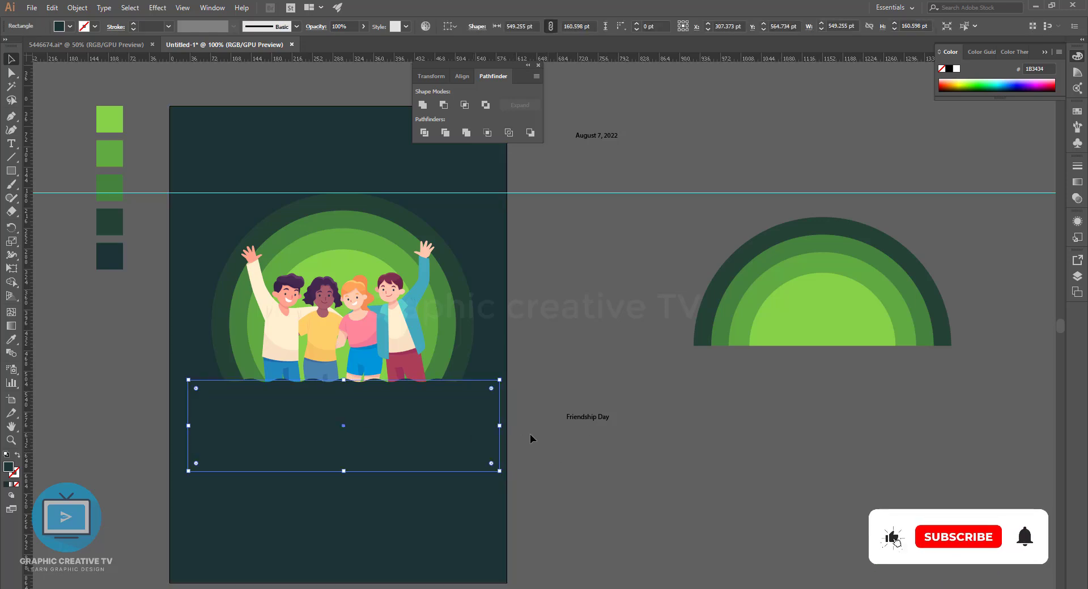
click(599, 419)
mouse_move(612, 426)
mouse_down()
mouse_move(753, 449)
mouse_move(399, 425)
mouse_up()
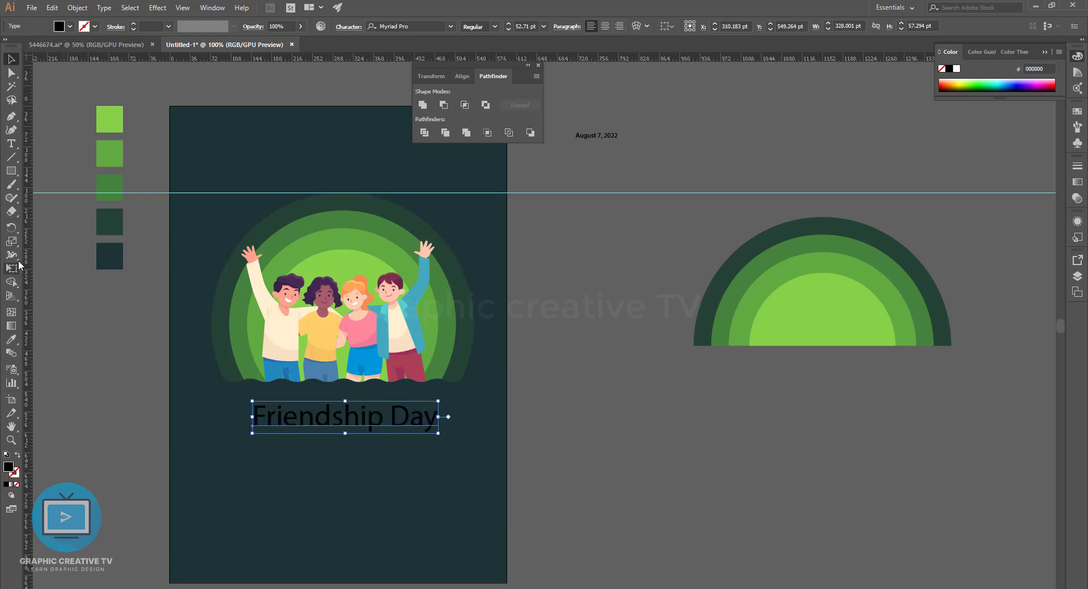
- Colour the Friendship Day title with the cream shirt colour
click(12, 339)
click(281, 322)
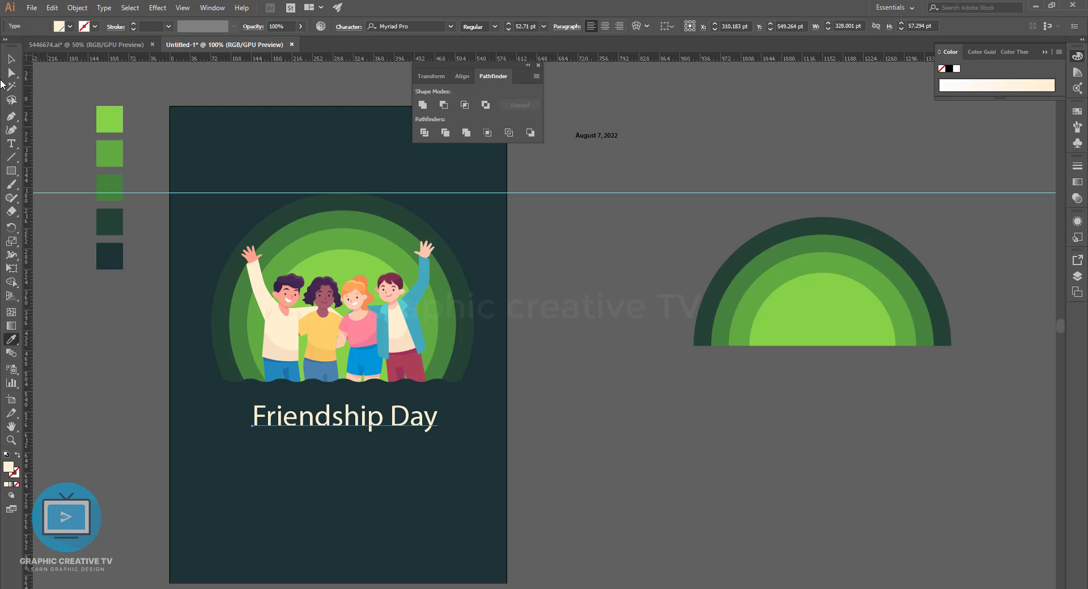
click(12, 61)
- Set the title in James Stroker and enlarge it to about 63 pt
click(417, 24)
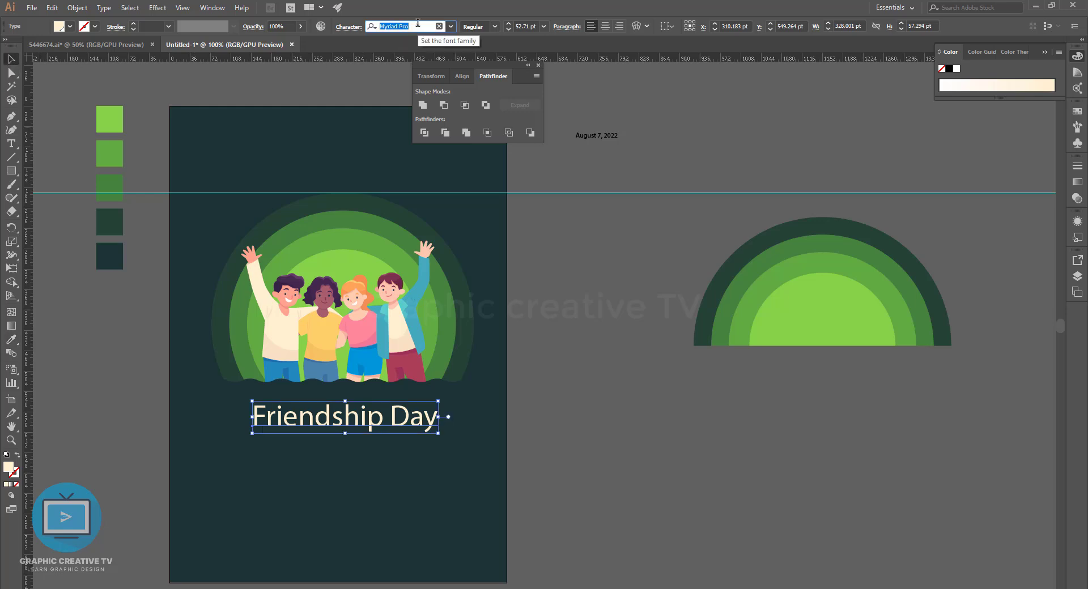
text(je)
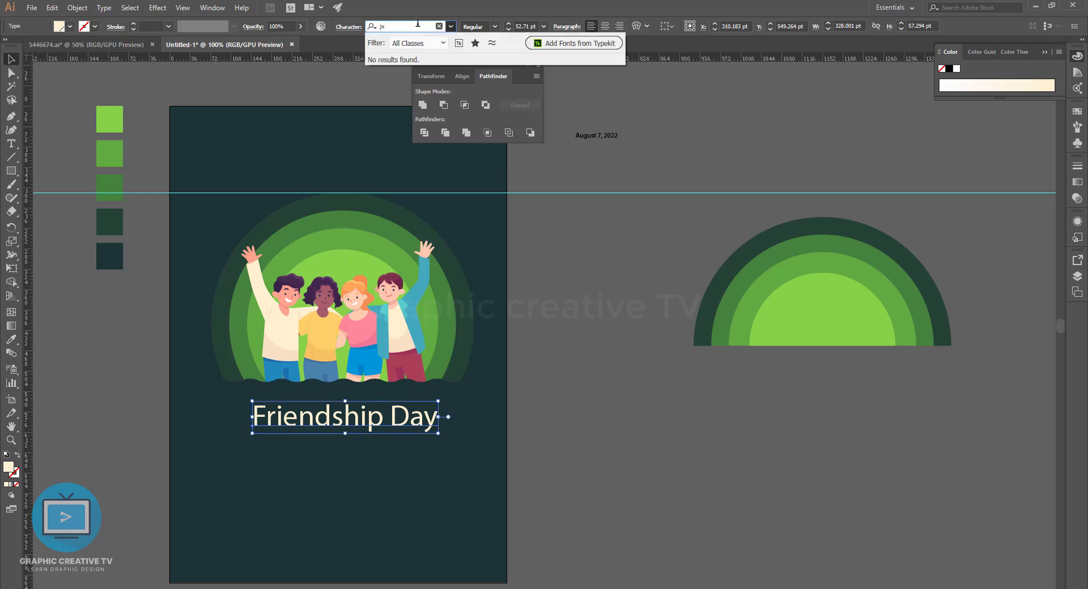
key(BackSpace)
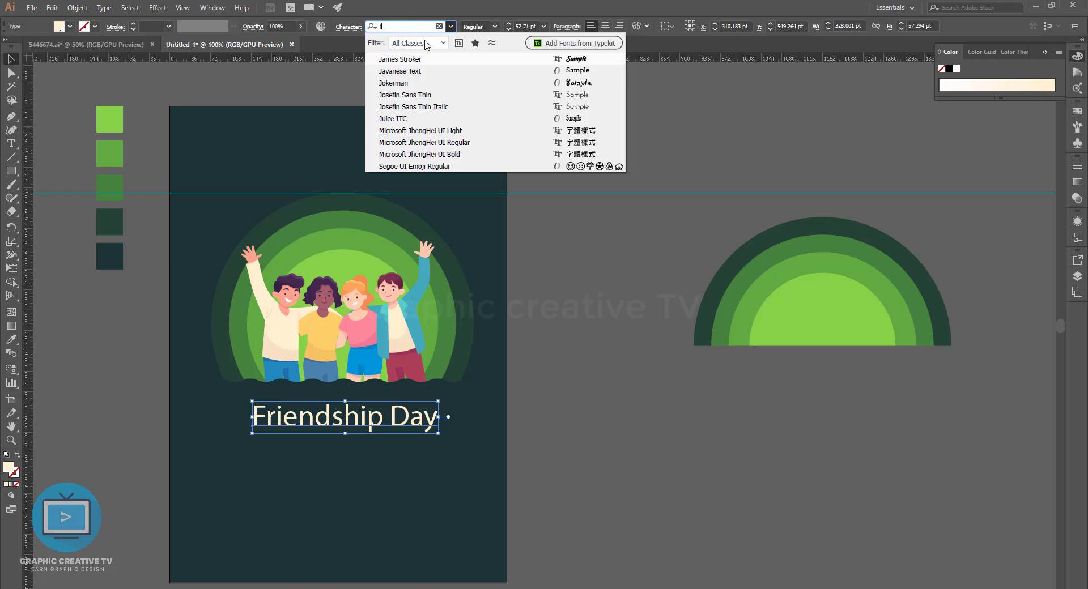
click(421, 58)
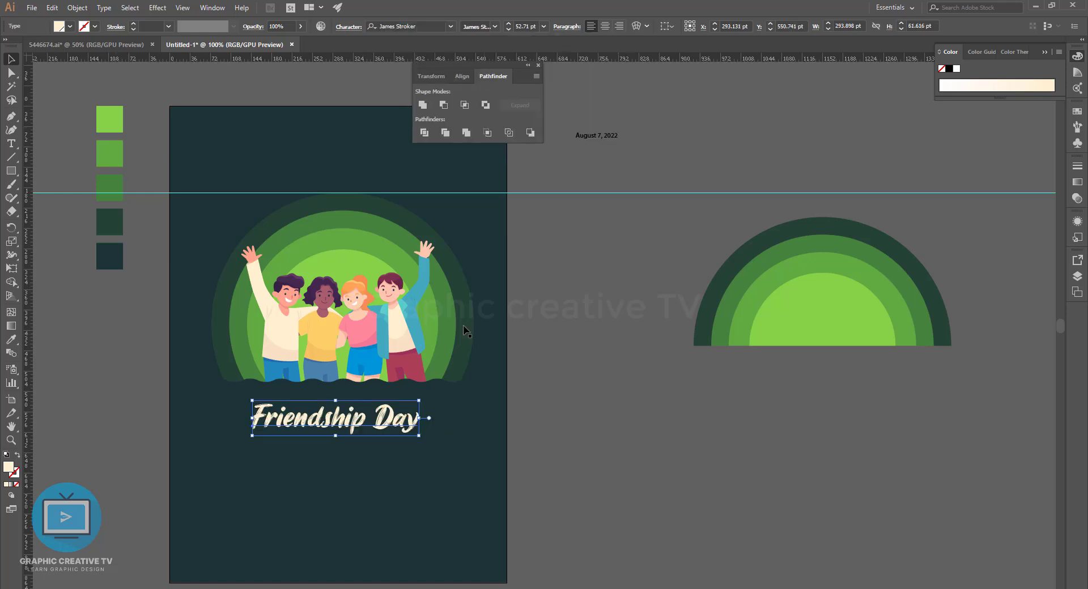
mouse_move(420, 435)
mouse_down()
mouse_move(481, 479)
mouse_move(448, 436)
mouse_move(441, 448)
mouse_up()
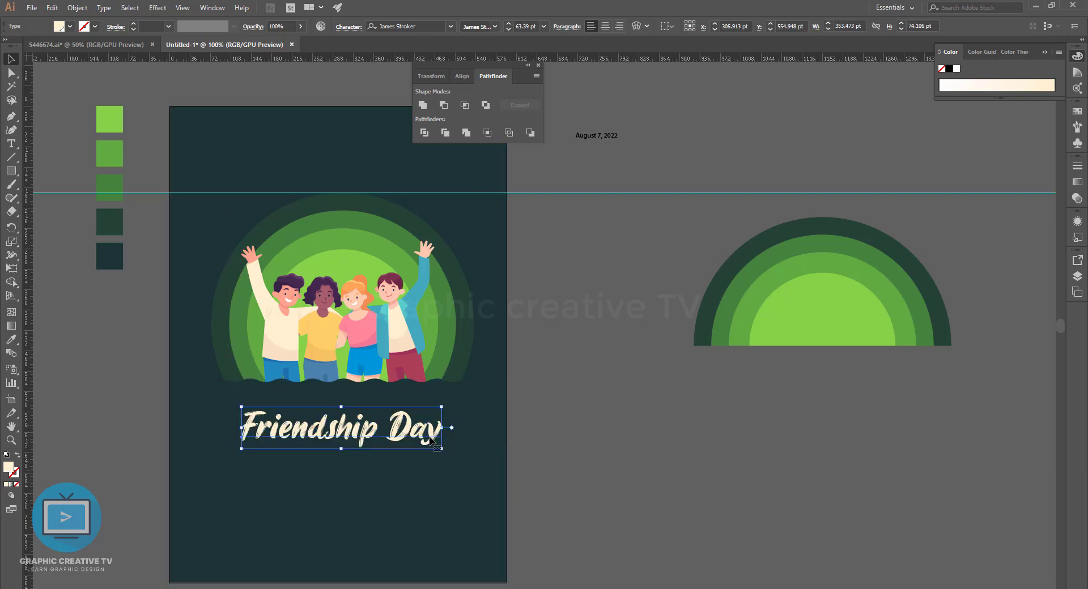
key(ctrl+shift+a)
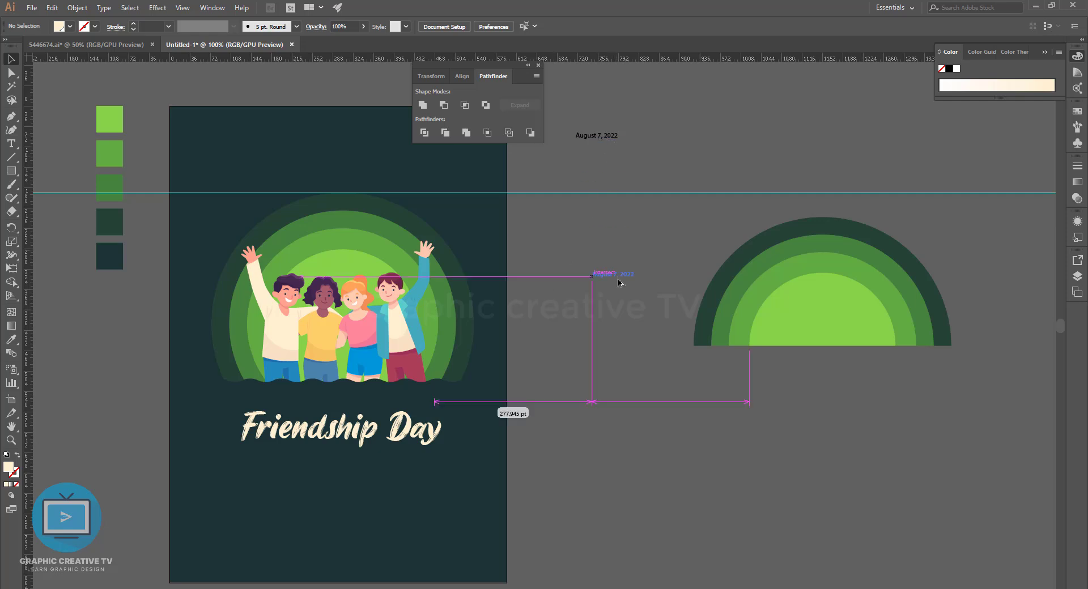
- Duplicate the August 7, 2022 date and retype it as 'happy'
drag(611, 139, 628, 330)
key(t)
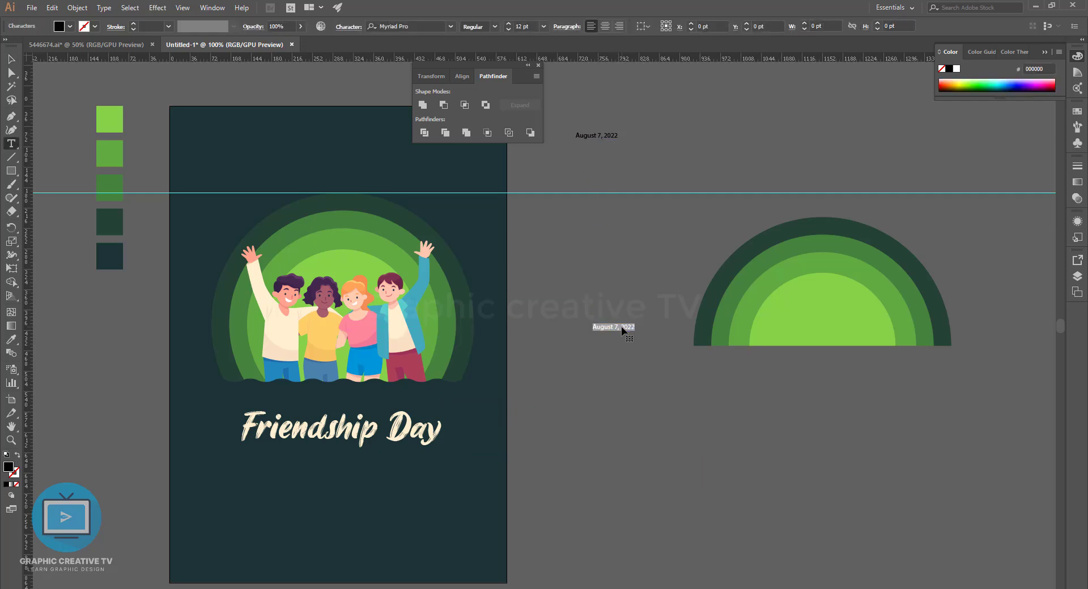
text(Happy)
click(10, 57)
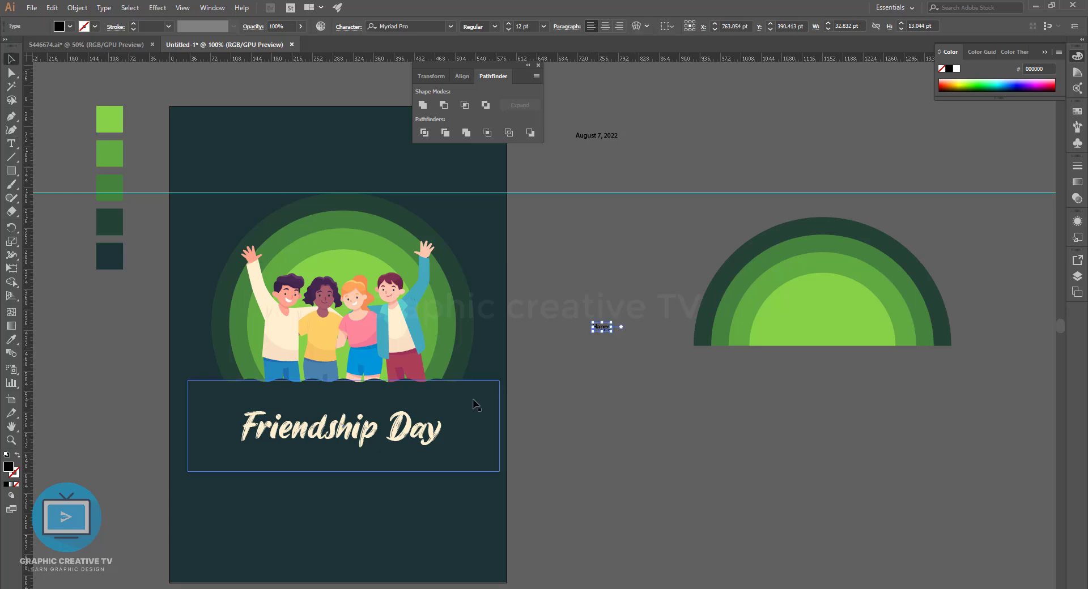
- Make the text cream, set All Caps, and move HAPPY just above the title
click(261, 304)
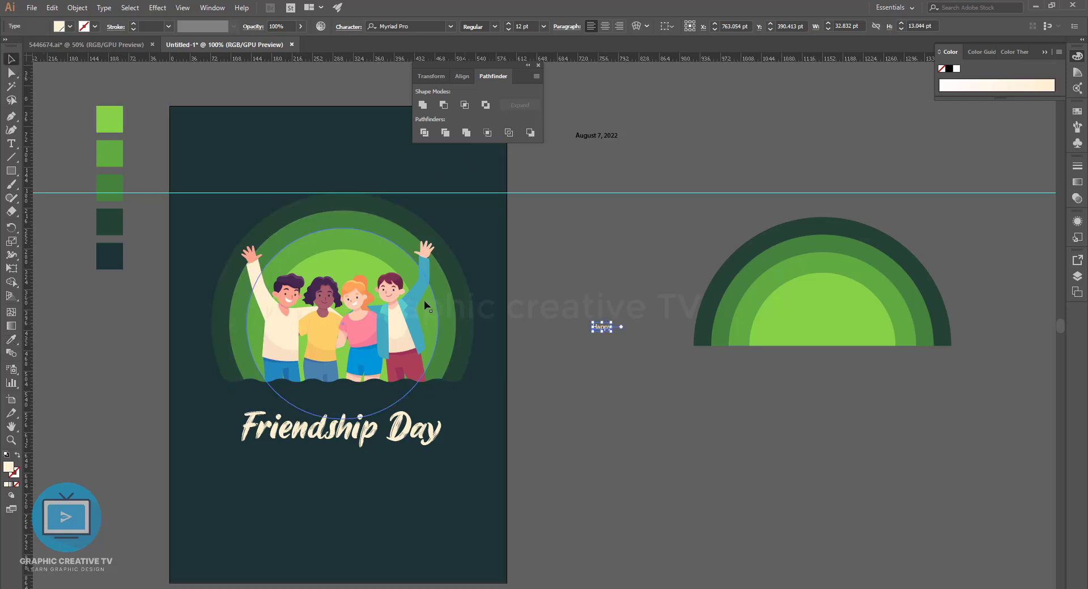
click(347, 27)
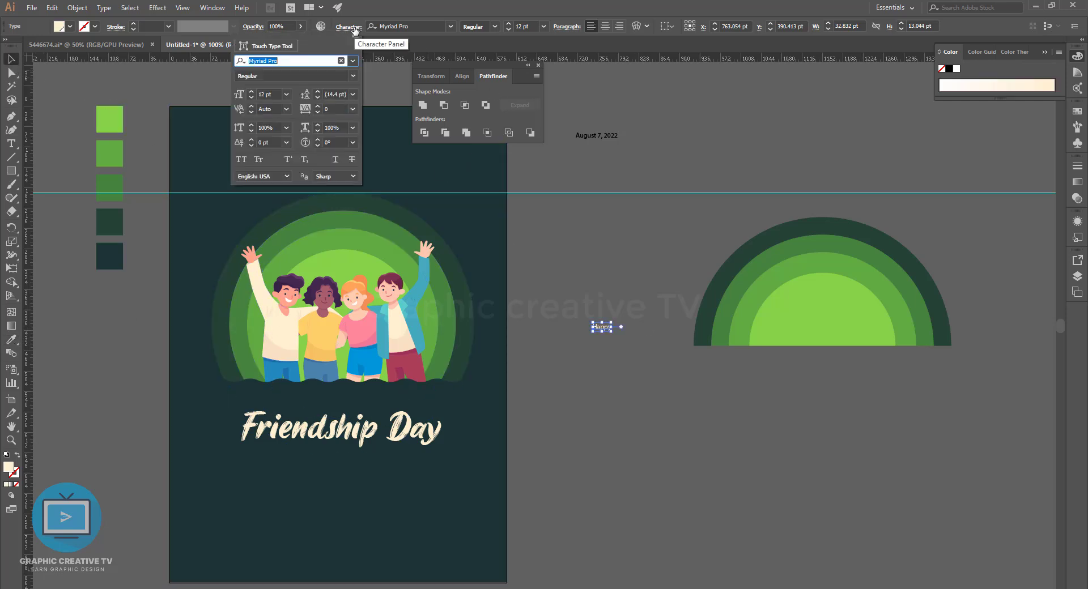
click(246, 159)
drag(608, 329, 347, 404)
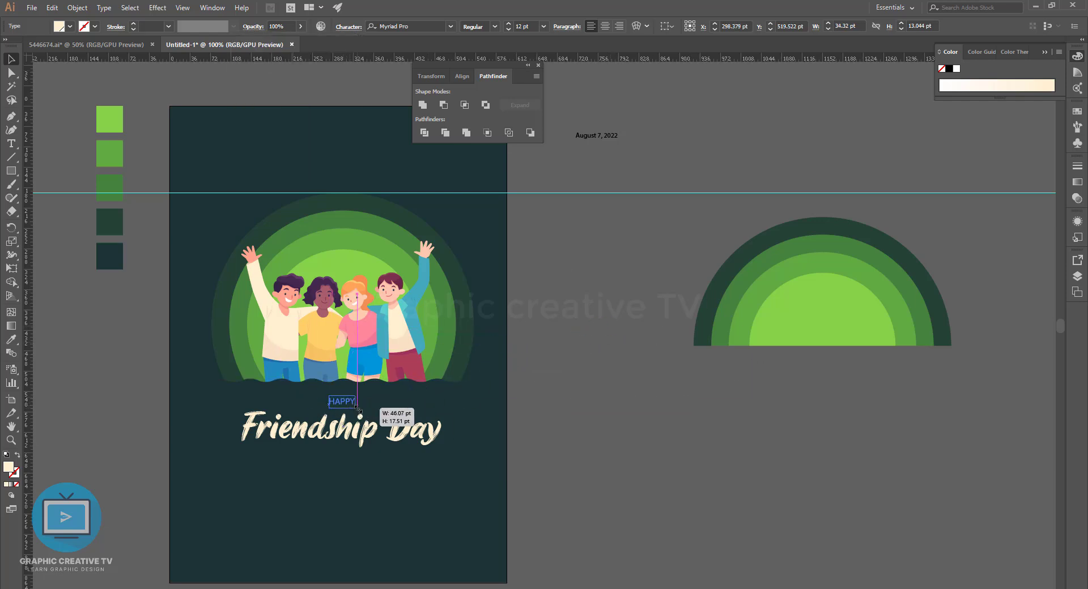
- Click through the title rectangle, friends and background, ending with HAPPY selected
click(616, 420)
click(363, 408)
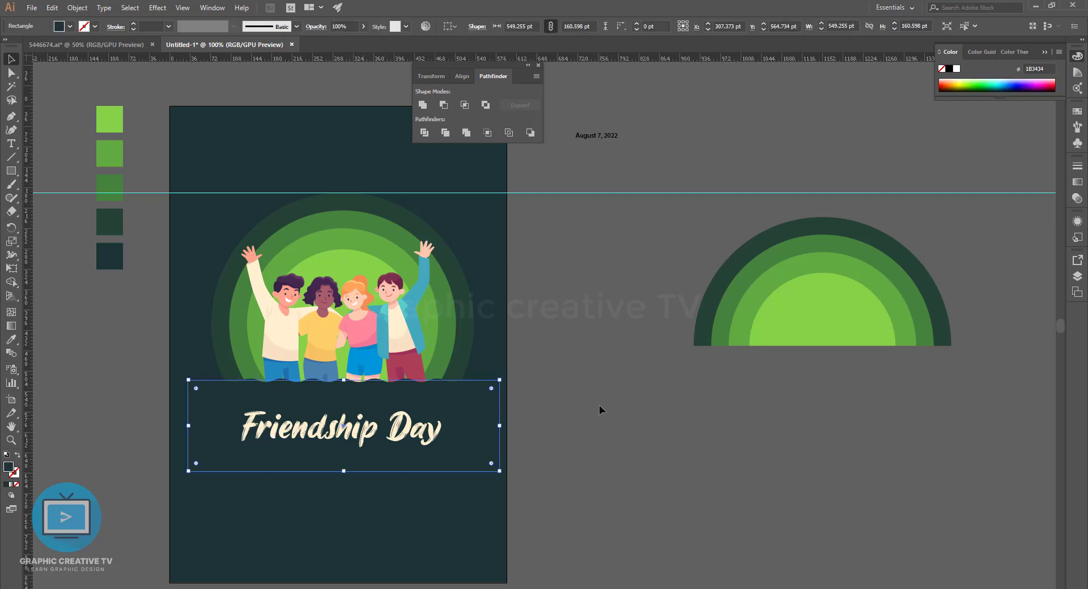
shift+click(474, 326)
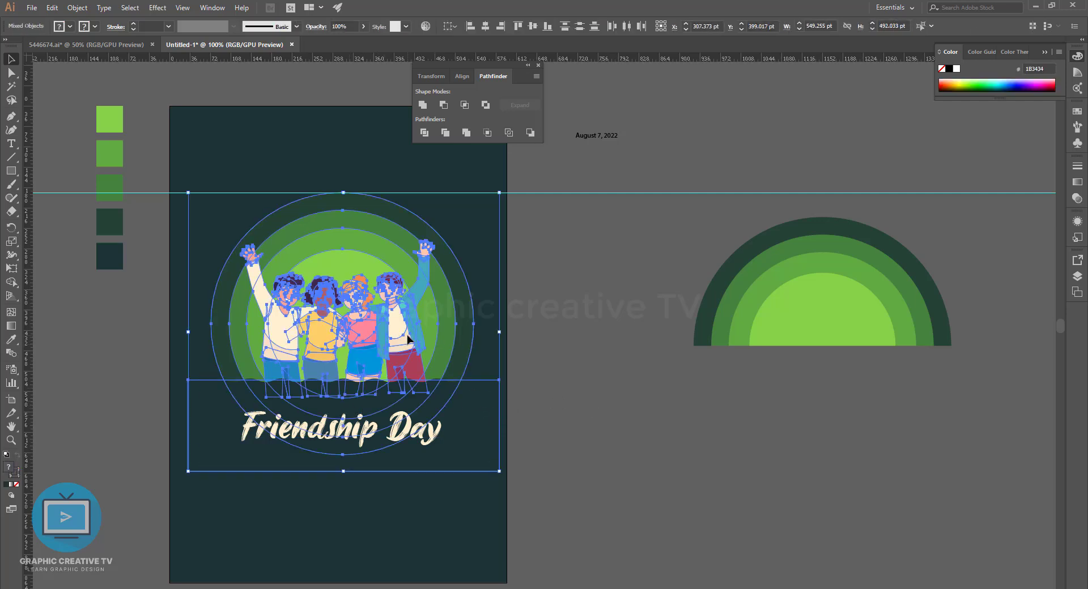
shift+click(487, 267)
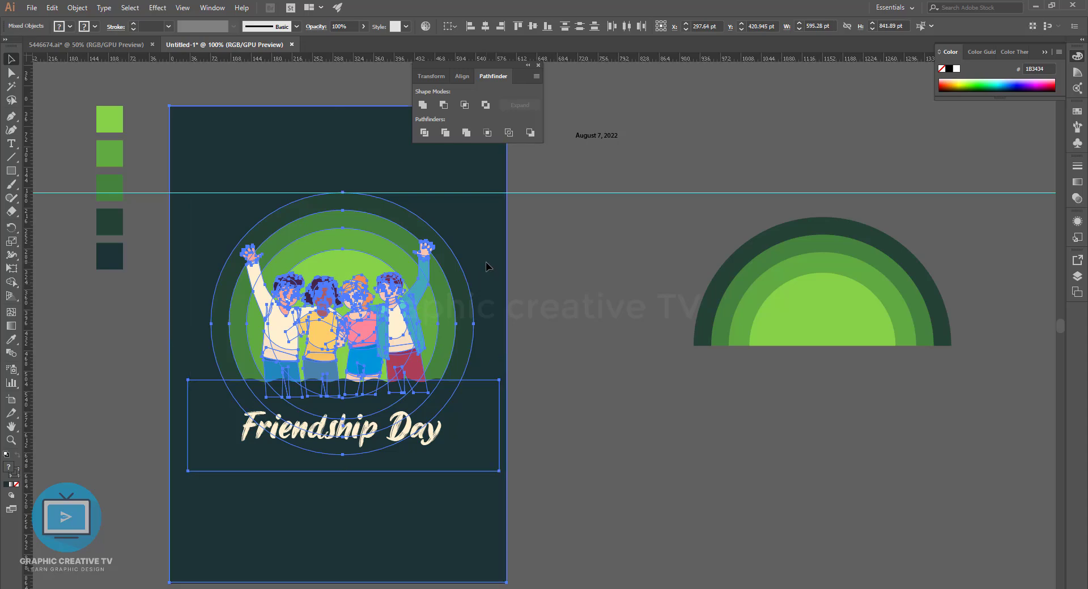
click(707, 436)
click(348, 405)
- Set HAPPY in Lato Bold
click(417, 23)
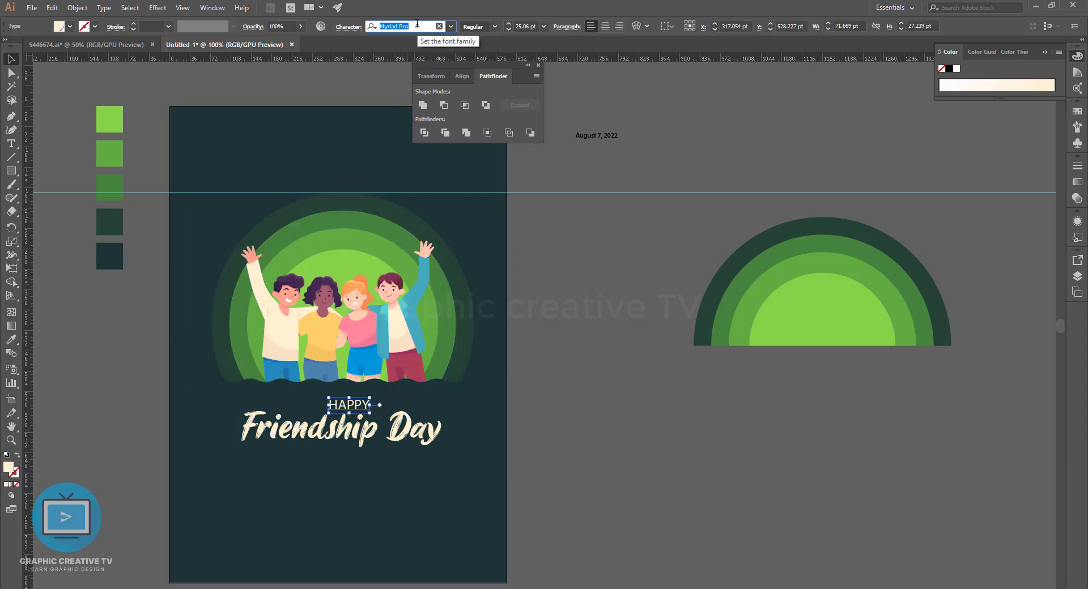
text(lato)
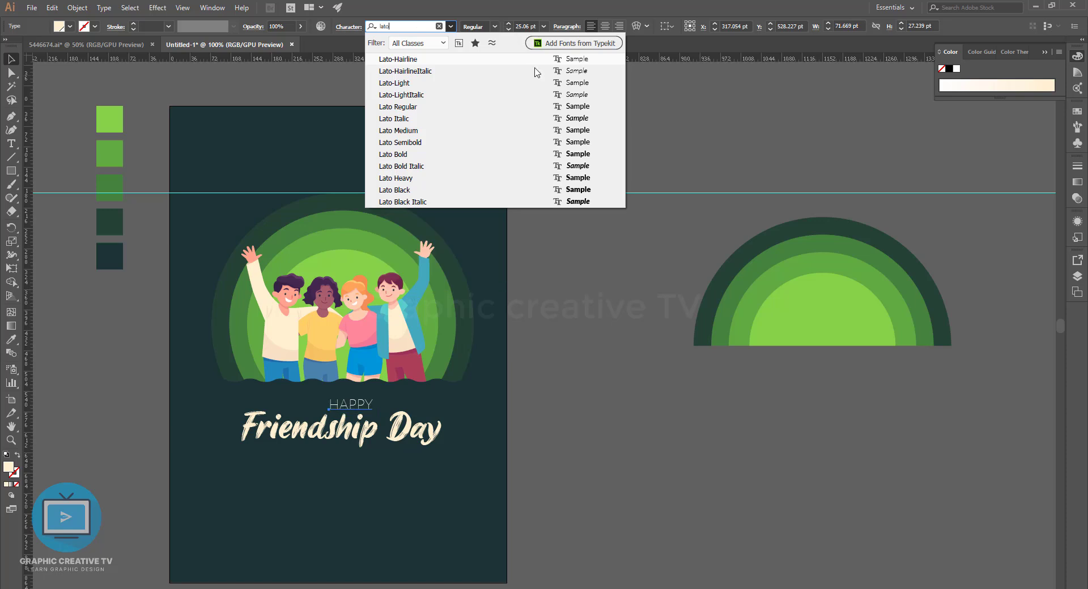
click(454, 156)
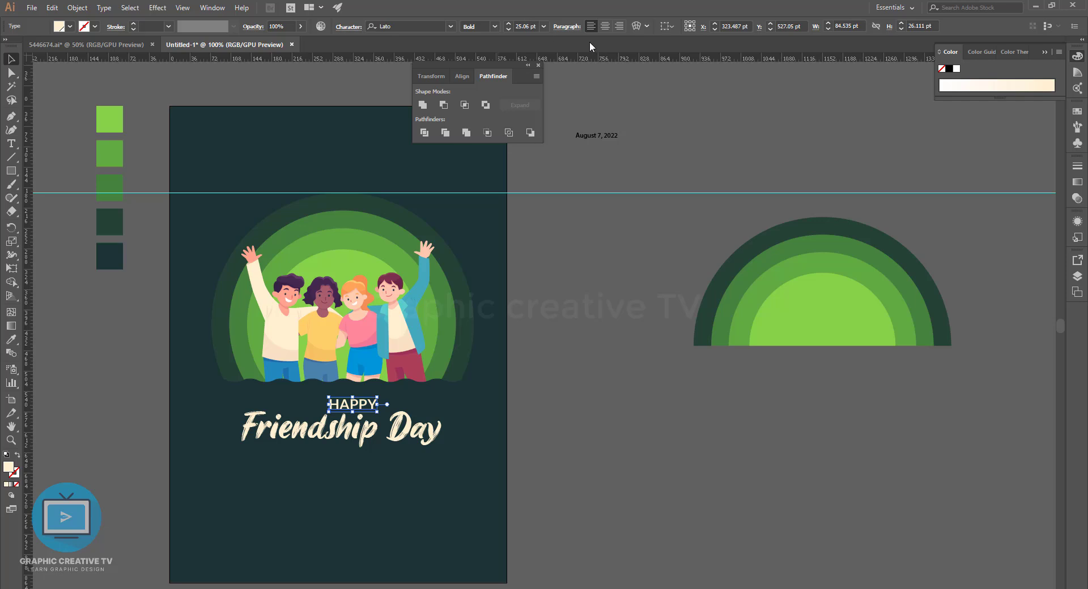
- Widen HAPPY's letter tracking to 500 in the Character panel
click(343, 28)
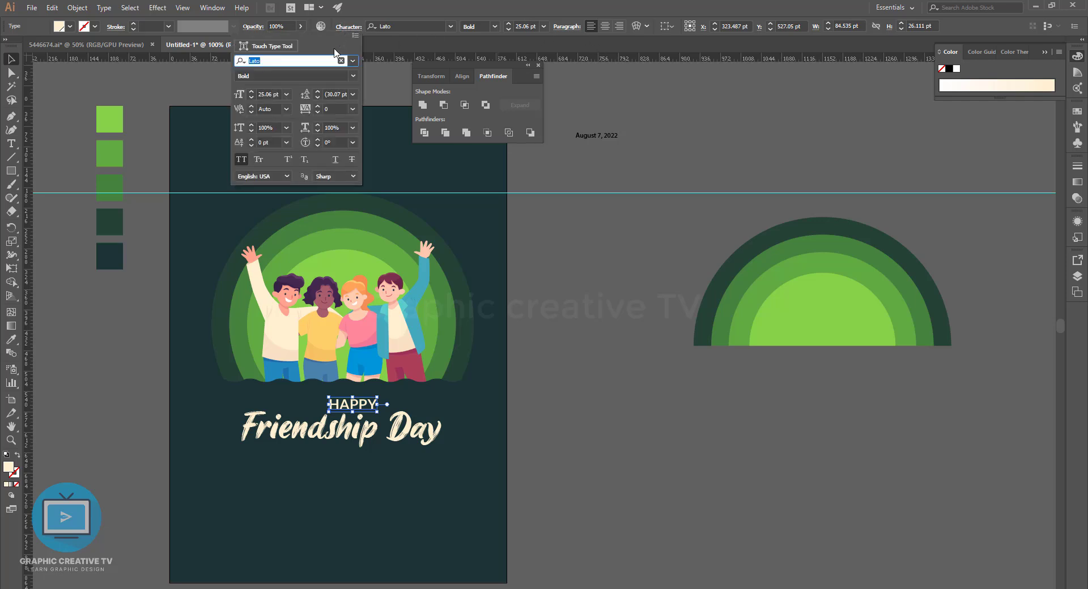
click(334, 94)
click(331, 127)
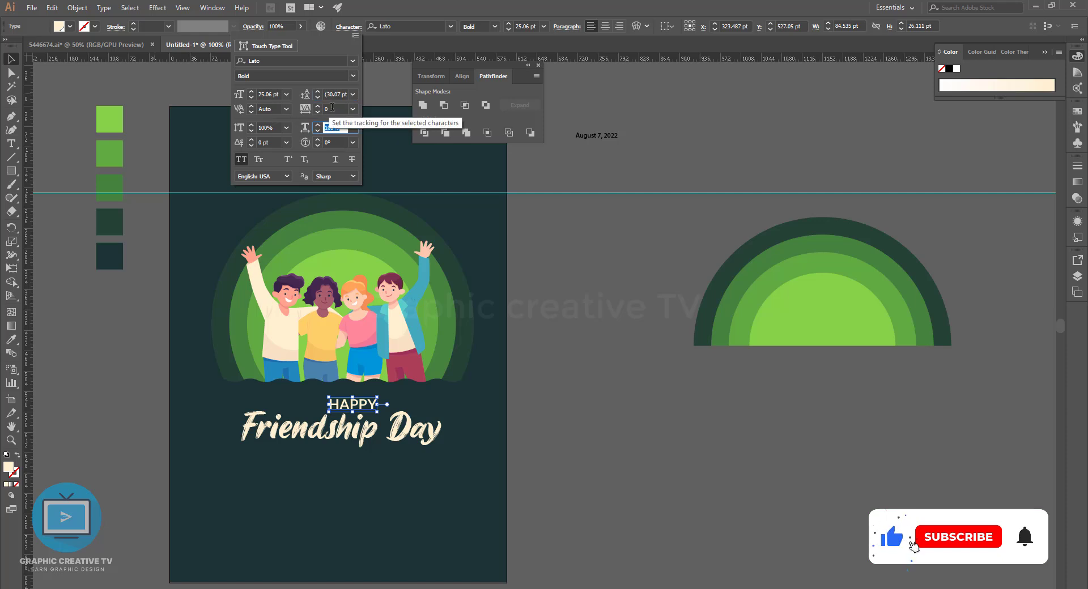
click(316, 107)
click(317, 106)
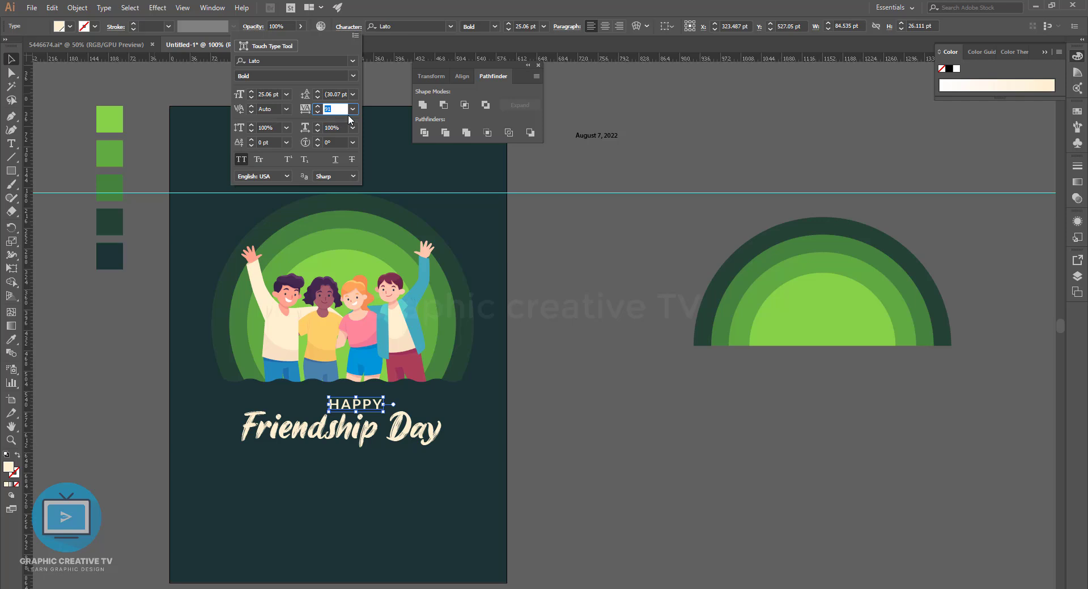
click(353, 109)
click(366, 289)
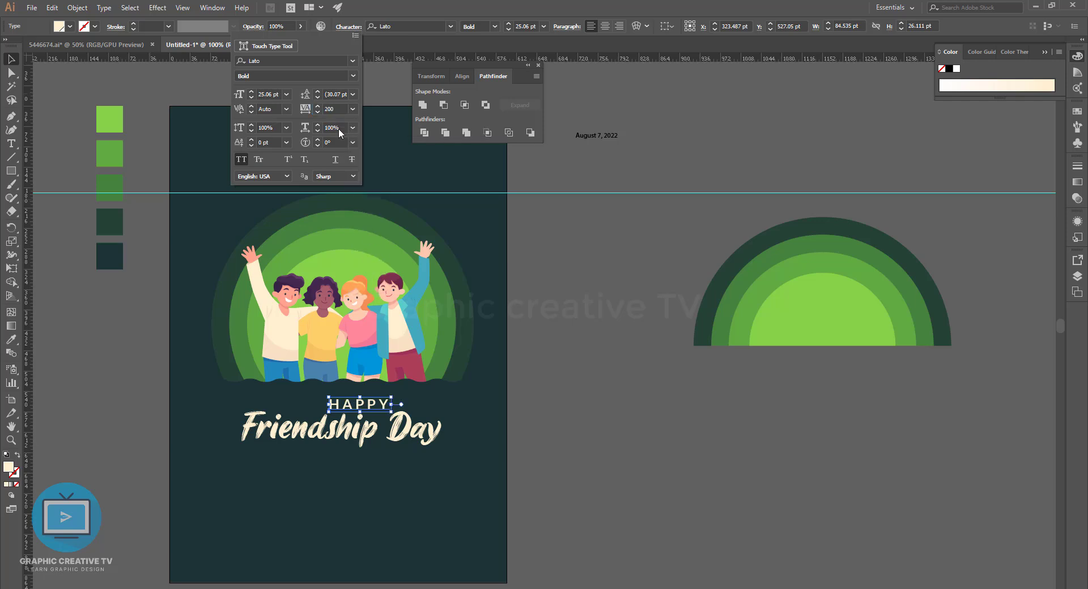
click(308, 106)
text(500)
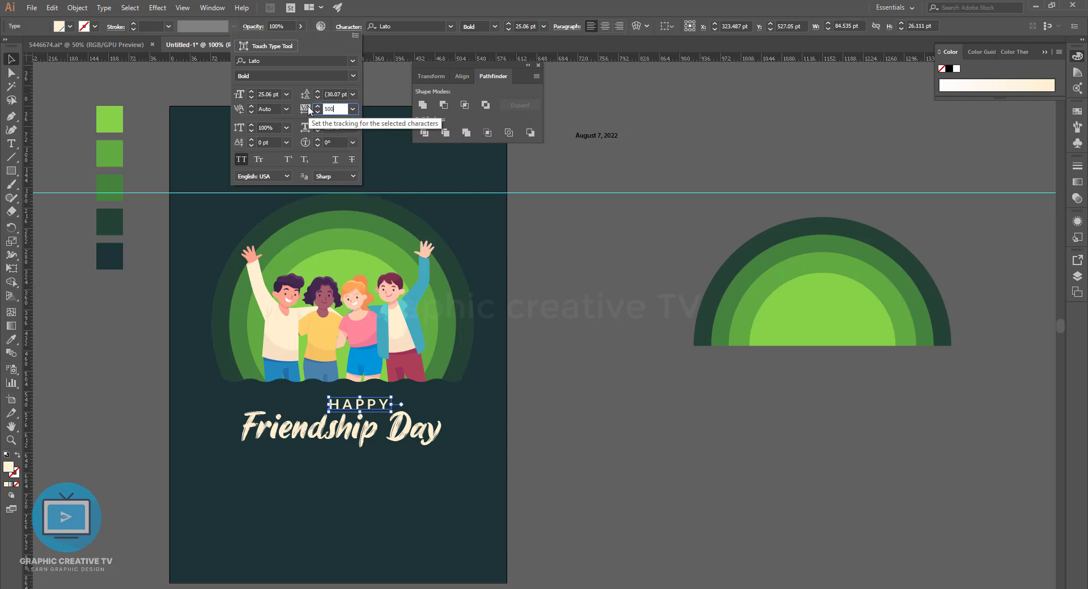
key(Return)
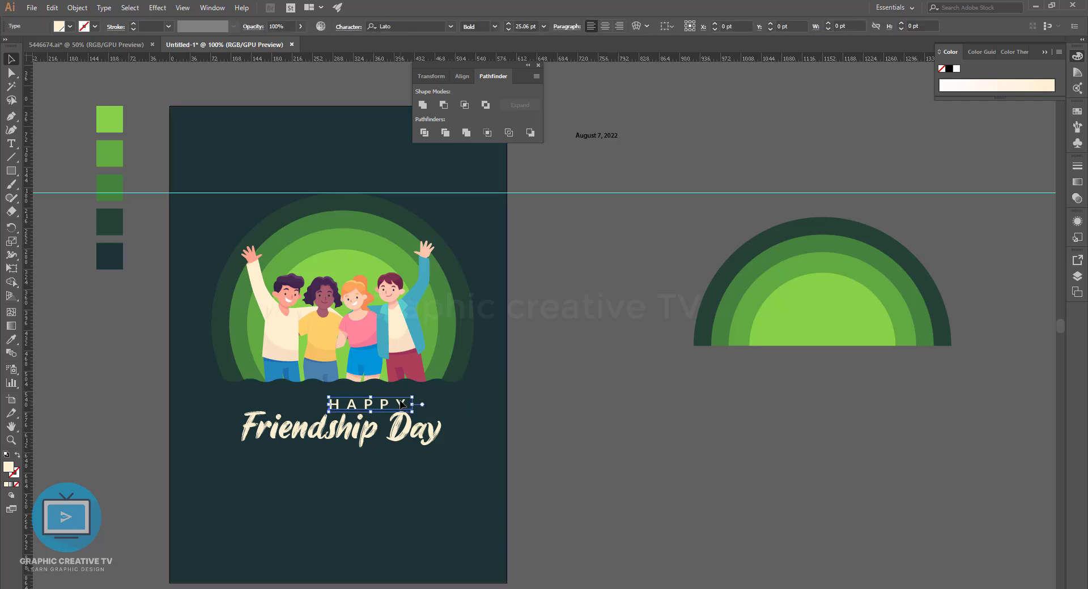
- Centre HAPPY above Friendship Day and place the August 7, 2022 date beneath the title
drag(401, 404, 365, 400)
click(369, 435)
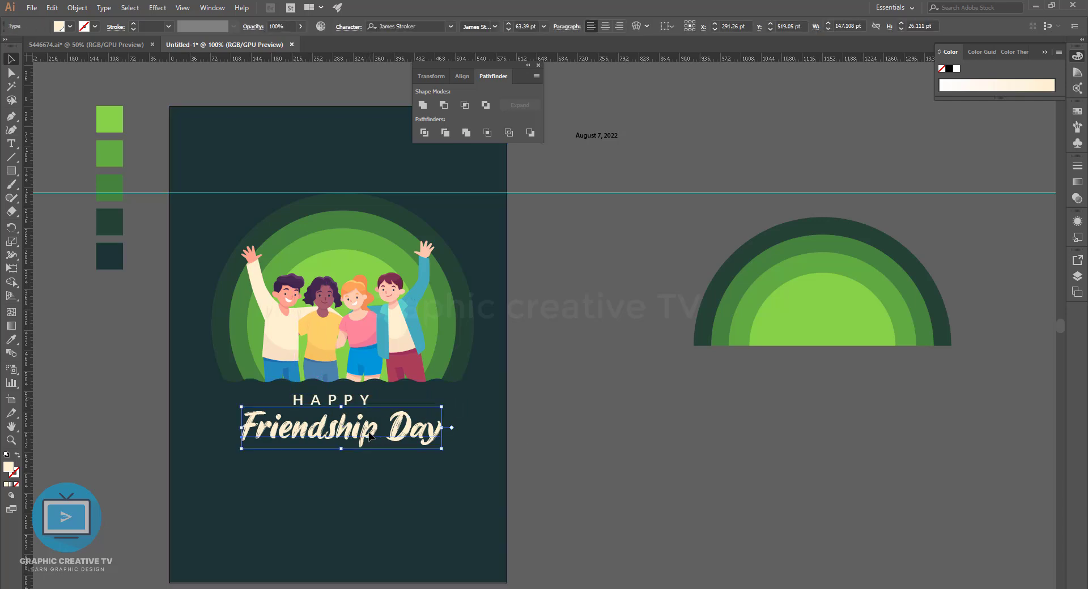
shift+click(361, 398)
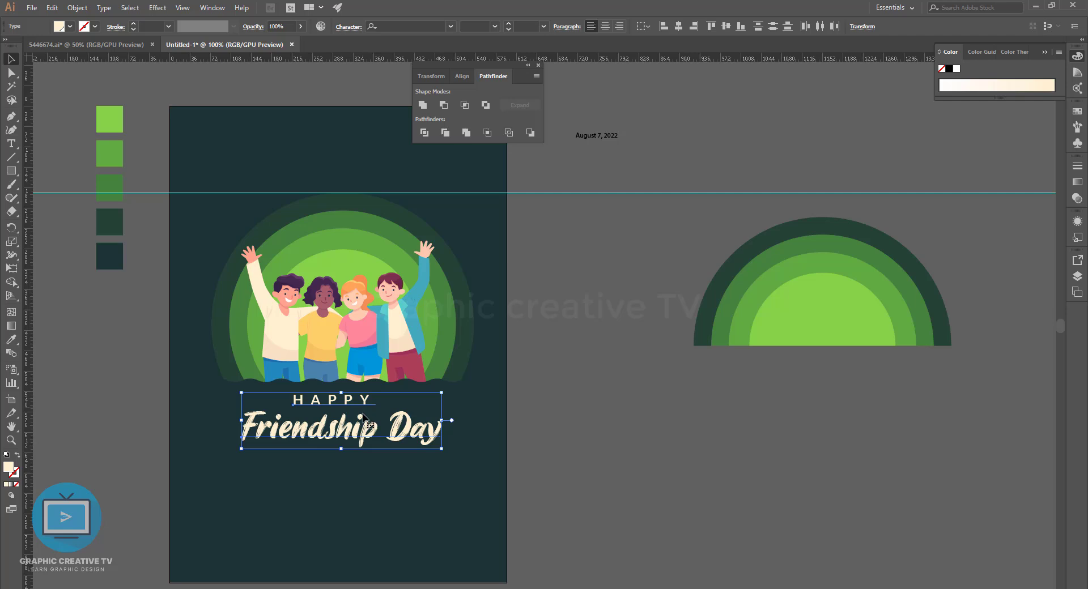
drag(363, 416, 363, 433)
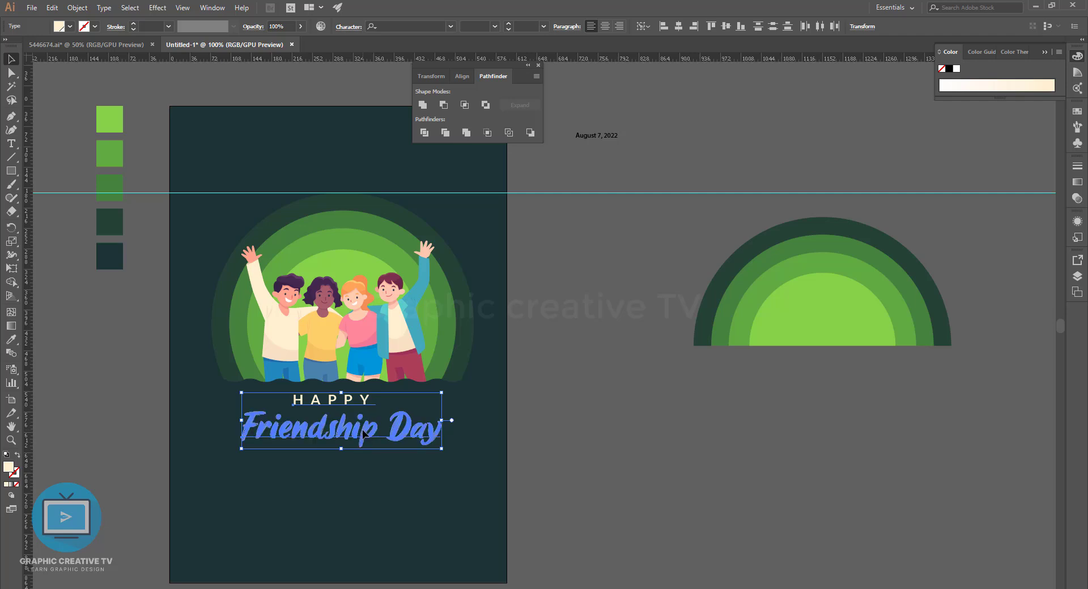
click(568, 378)
drag(301, 406, 380, 392)
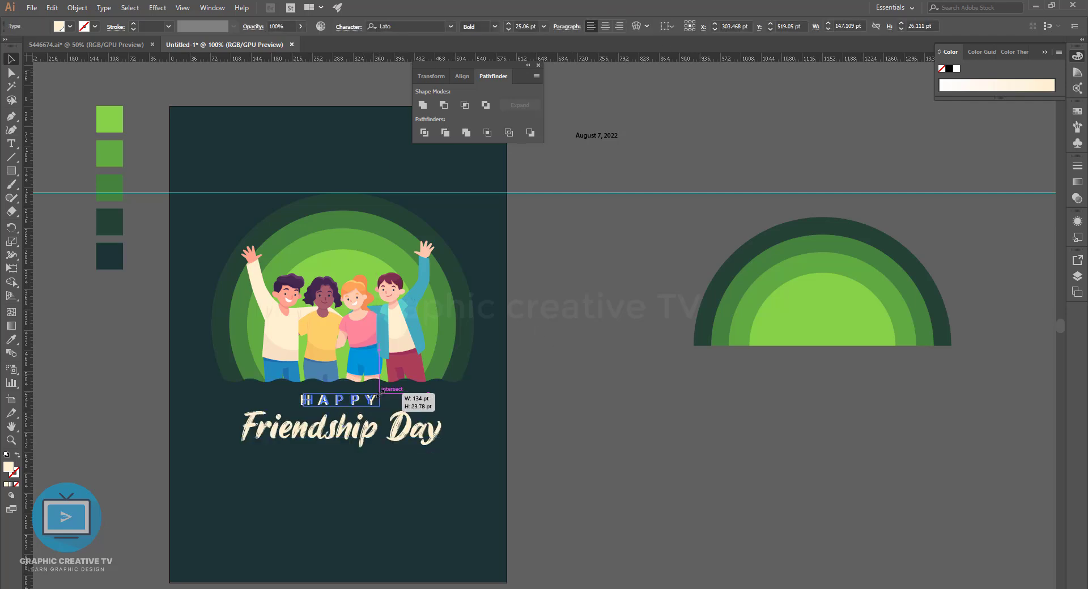
drag(609, 136, 340, 460)
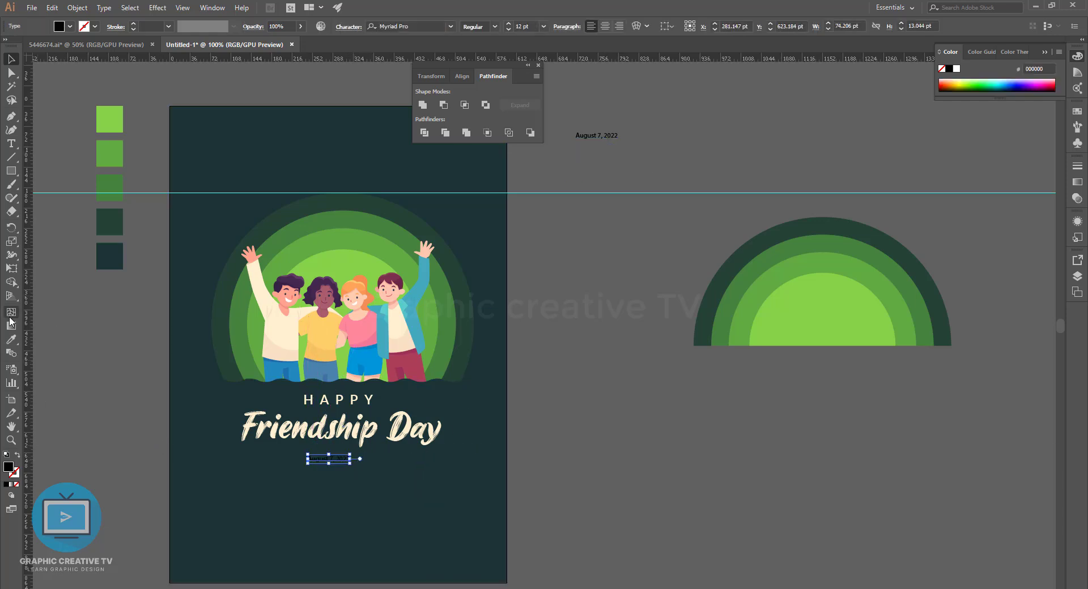
- Colour the date line cream from the shirt and set it in Lato Bold
click(285, 331)
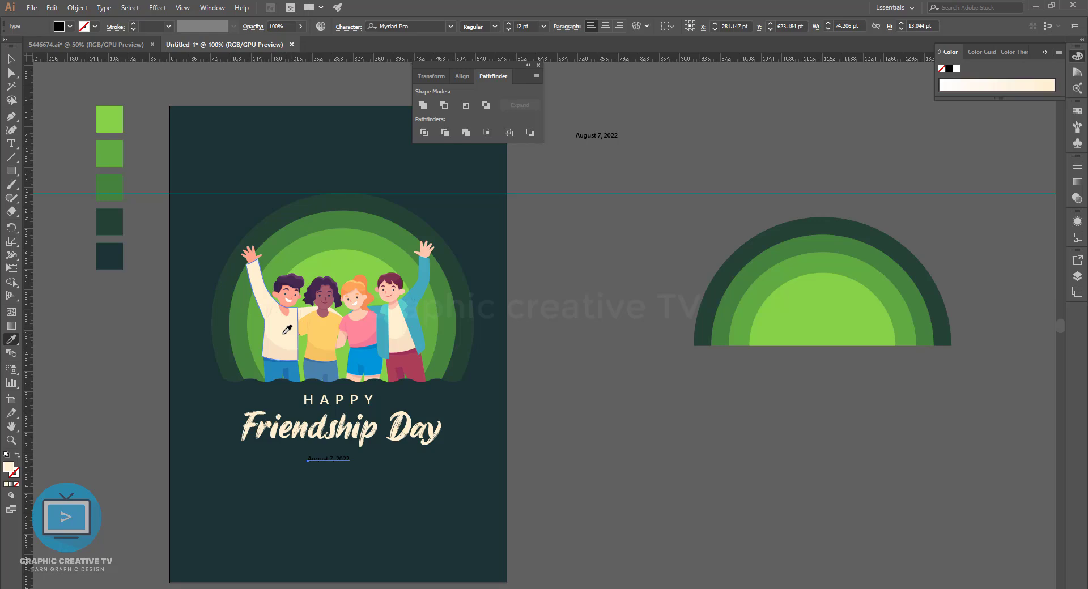
click(424, 26)
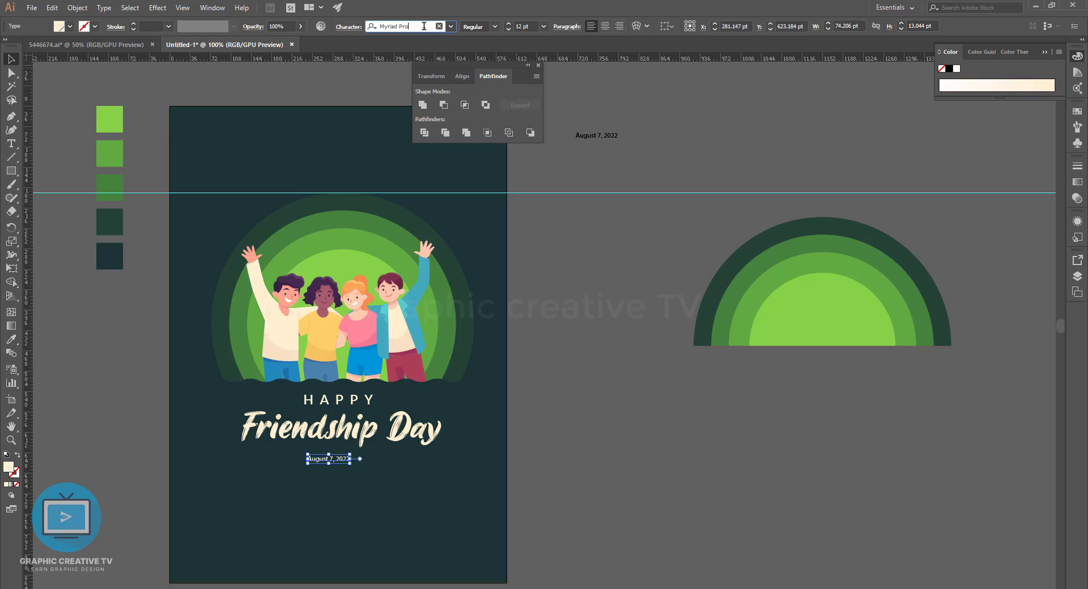
text(lato)
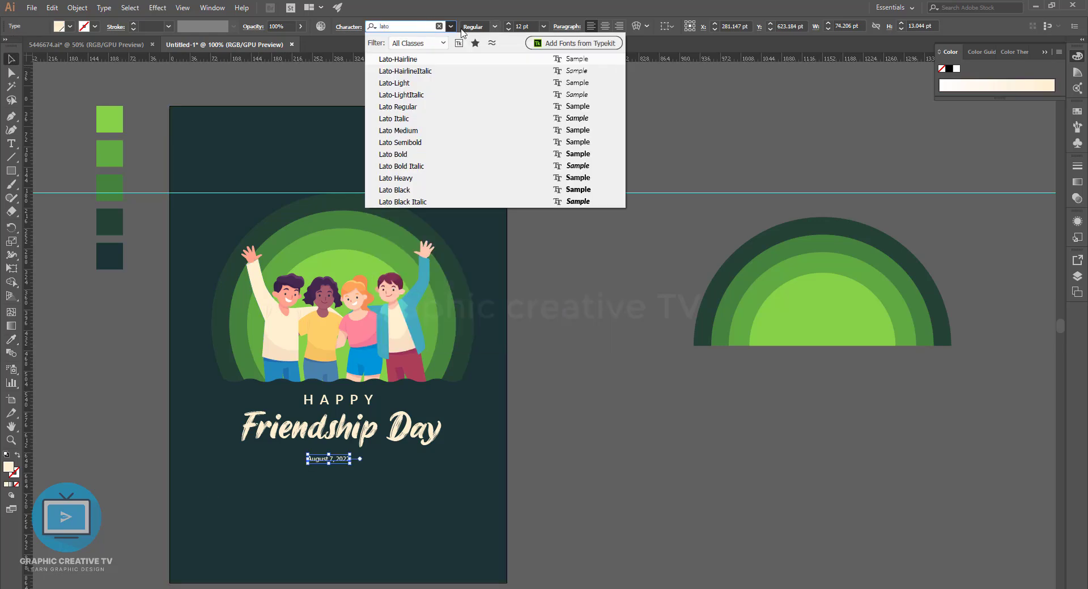
click(403, 153)
- Edit the date to read 'India August 7, 2022' and nudge it up
click(569, 423)
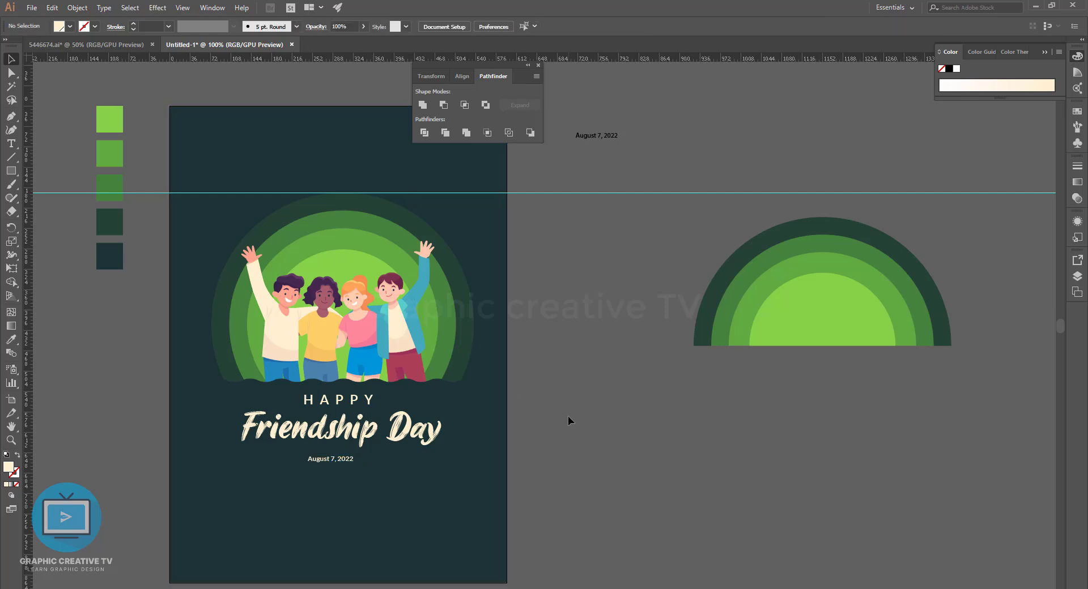
key(ctrl+plus)
drag(568, 416, 708, 265)
key(t)
text(India)
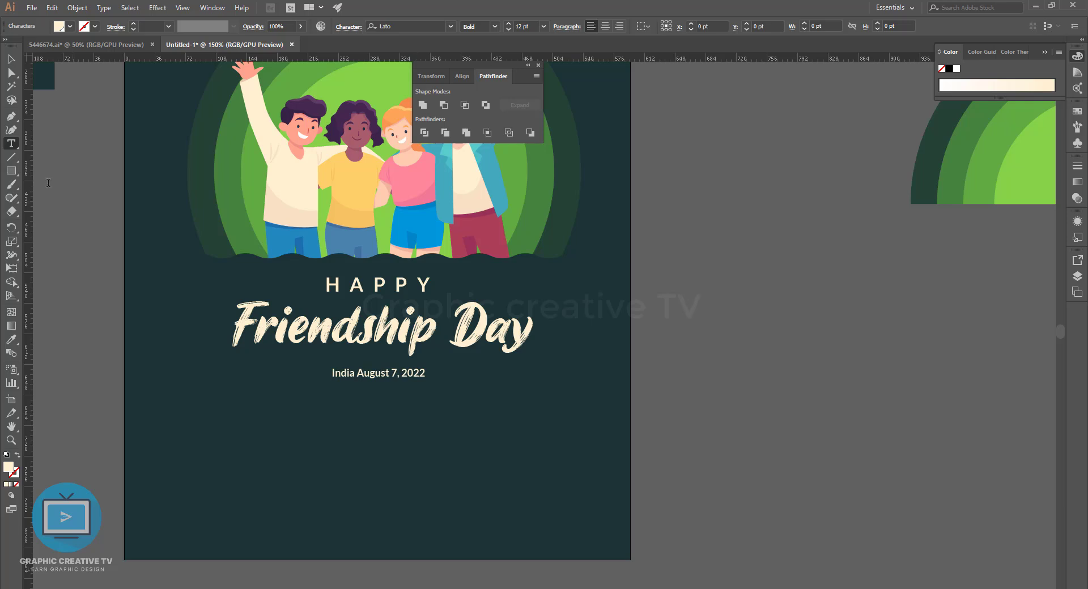
key(Escape)
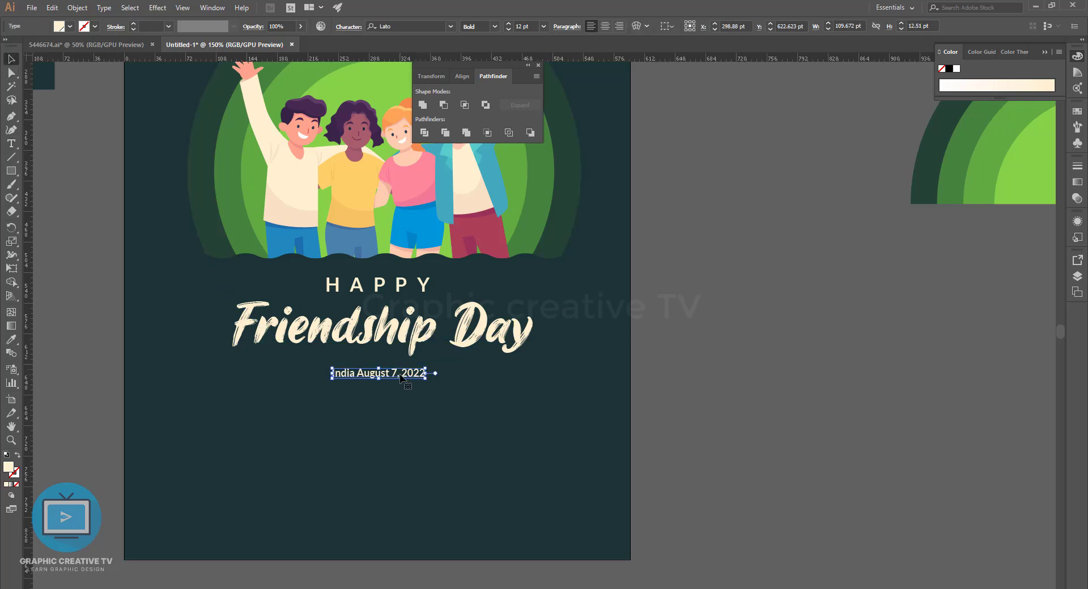
key(Up)
key(Up)
key(Up)
key(Up)
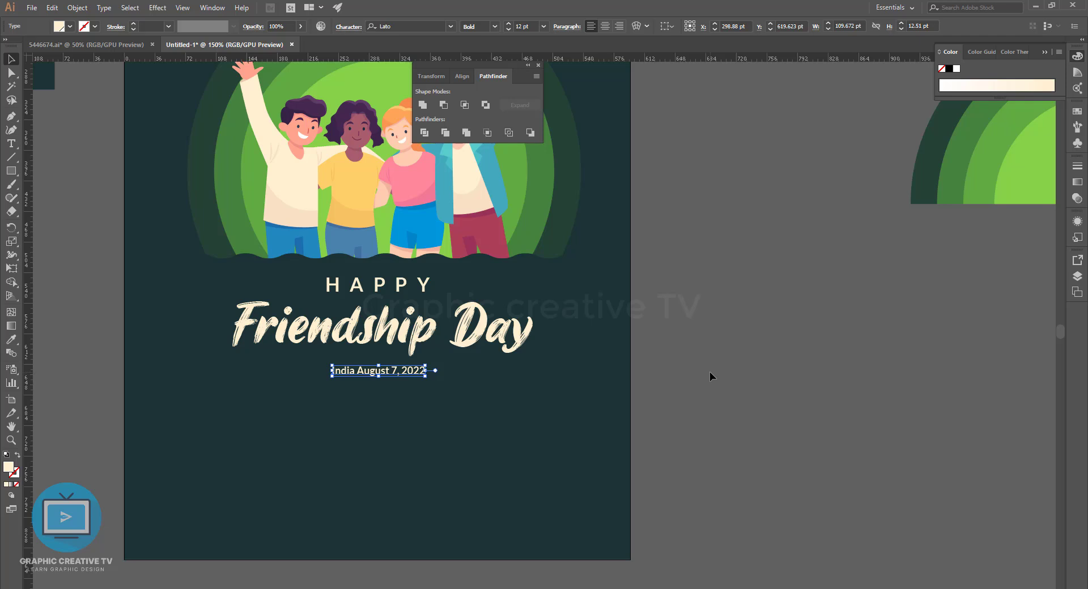
- Select the date, Friendship Day and HAPPY text lines together
click(711, 377)
click(378, 371)
shift+click(378, 328)
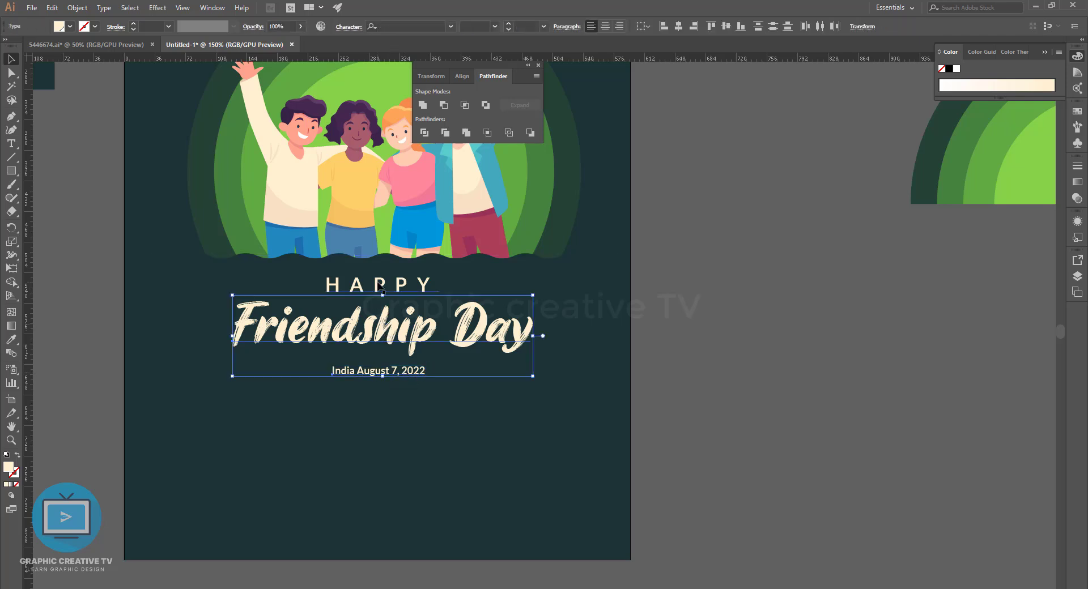
shift+click(379, 286)
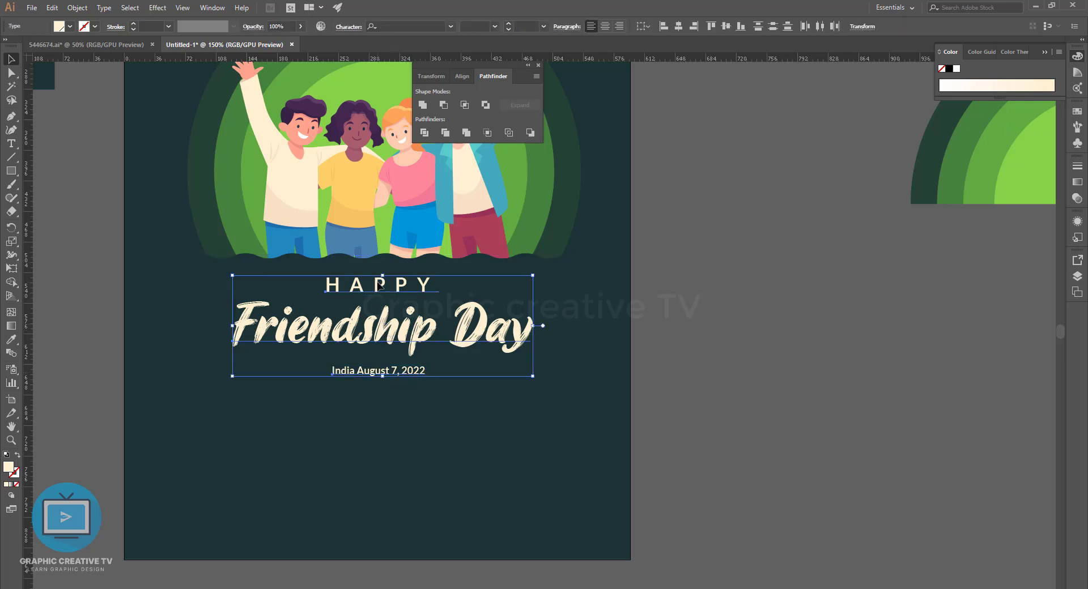
- Centre the HAPPY, Friendship Day and date lines horizontally on the page
click(678, 25)
click(644, 26)
click(672, 64)
click(678, 25)
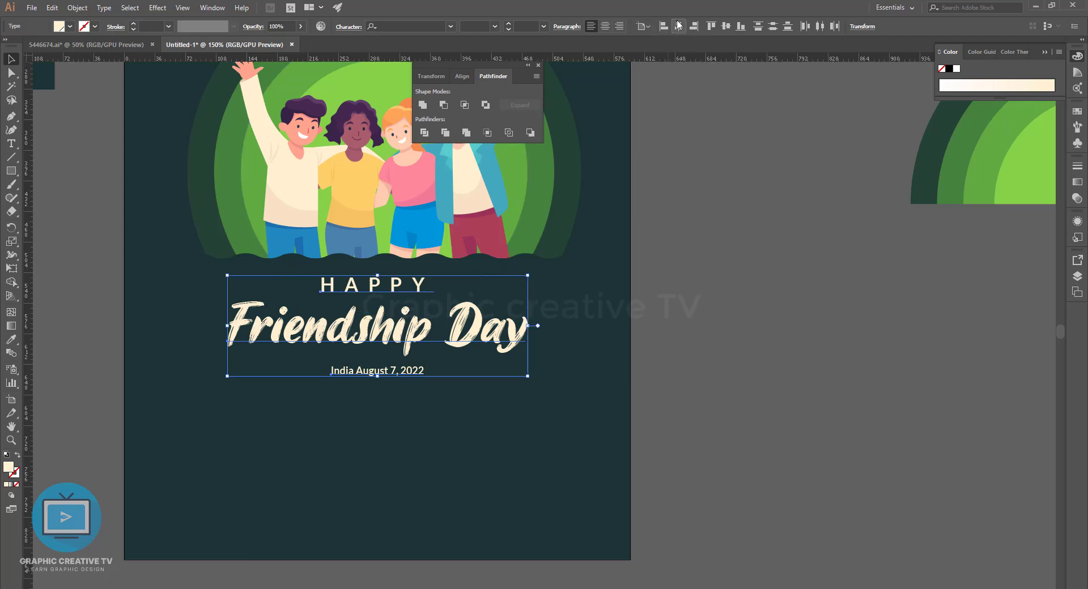
click(701, 208)
- Centre the friends illustration and concentric circles on the page
click(490, 237)
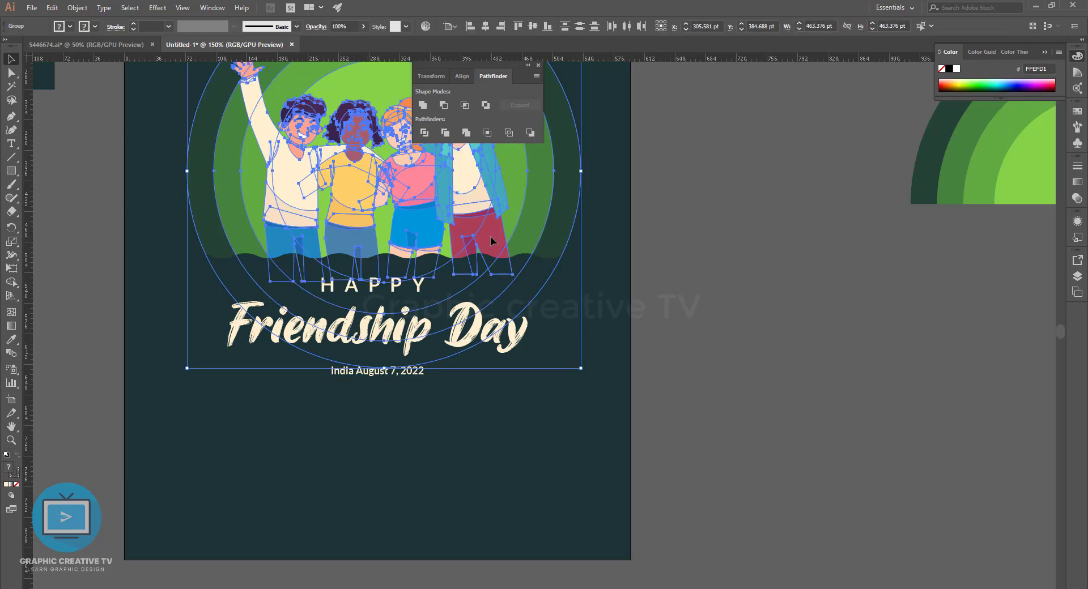
click(699, 254)
click(483, 223)
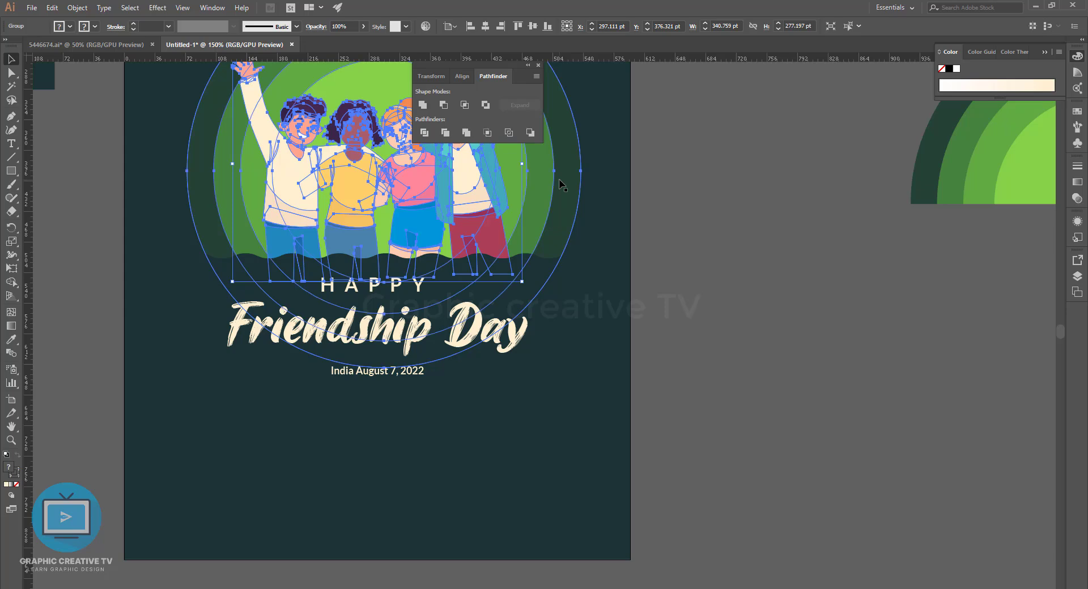
click(565, 158)
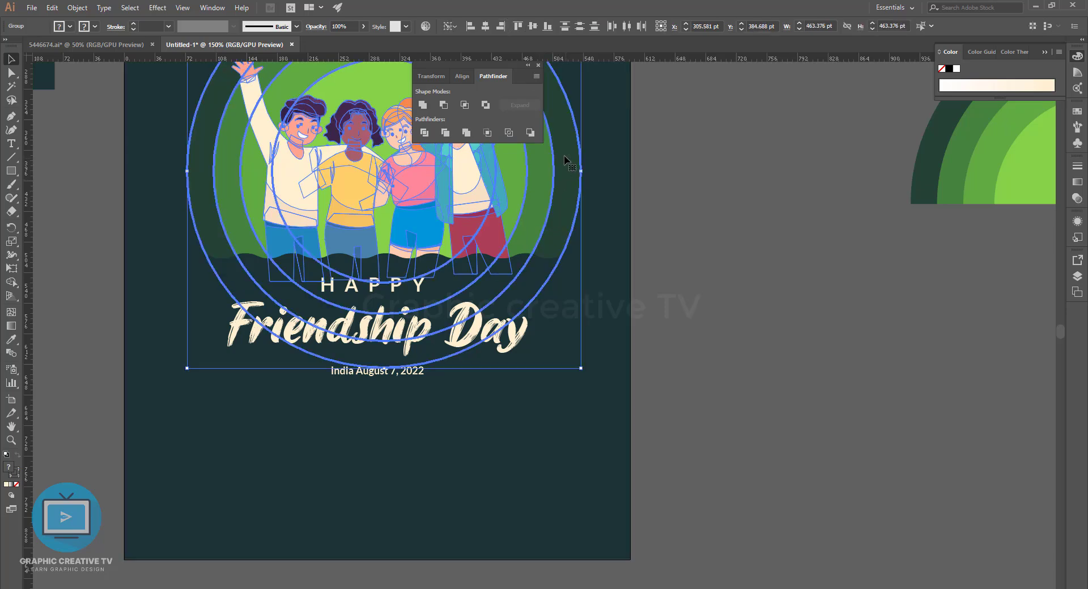
click(486, 26)
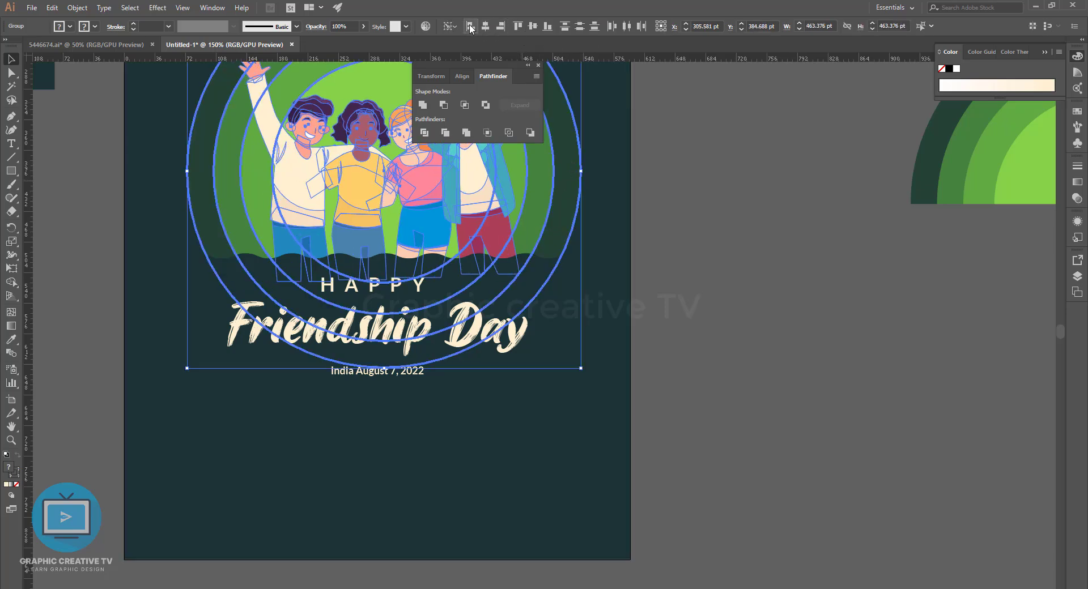
click(450, 26)
click(475, 61)
click(485, 25)
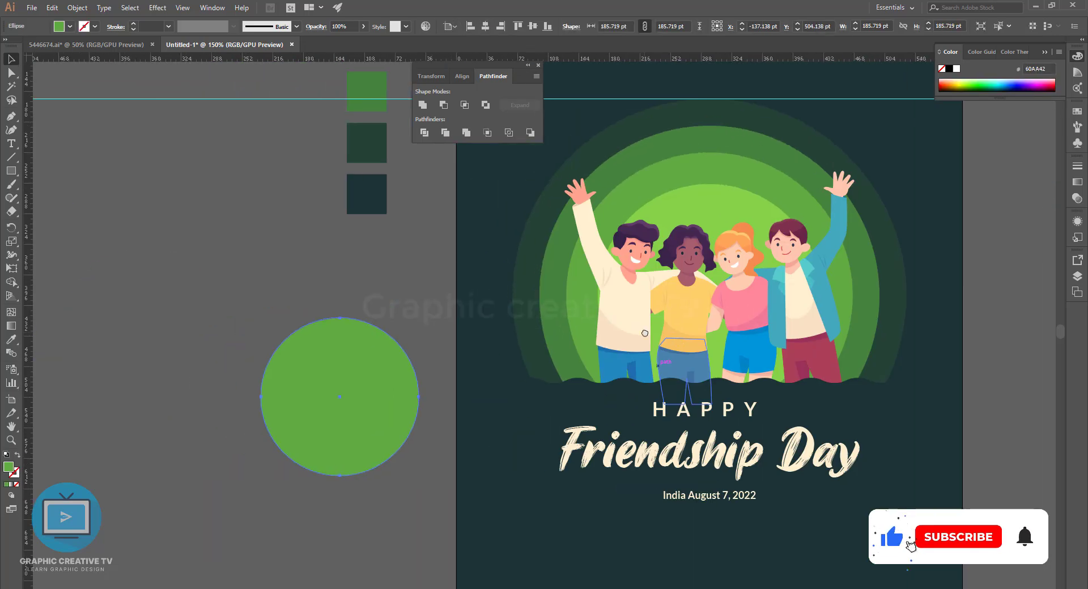
- Delete the spare green circle
key(Delete)
drag(816, 246, 674, 238)
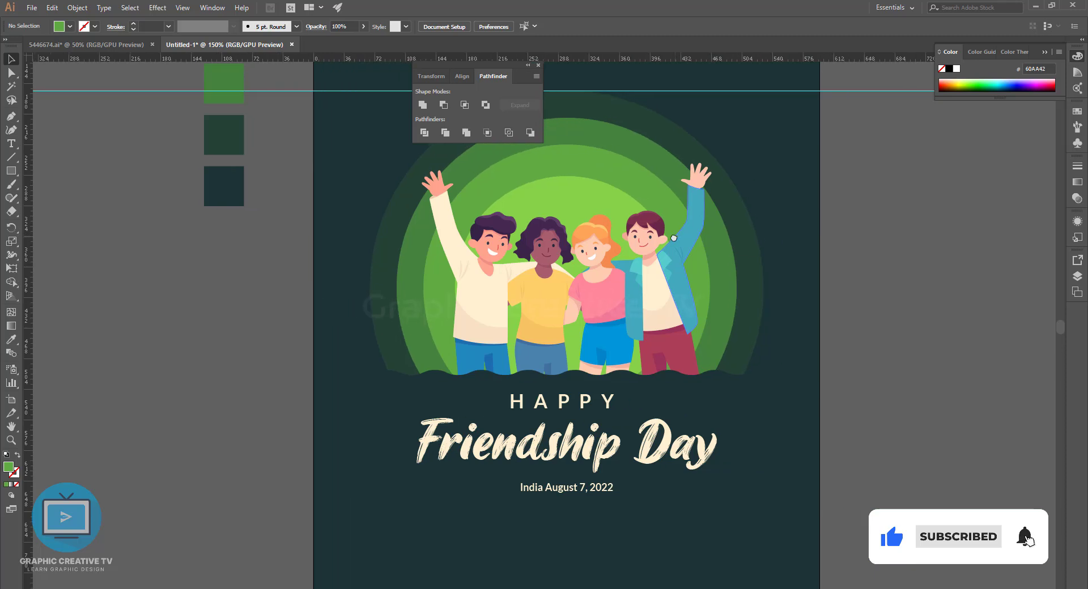
click(558, 401)
click(796, 362)
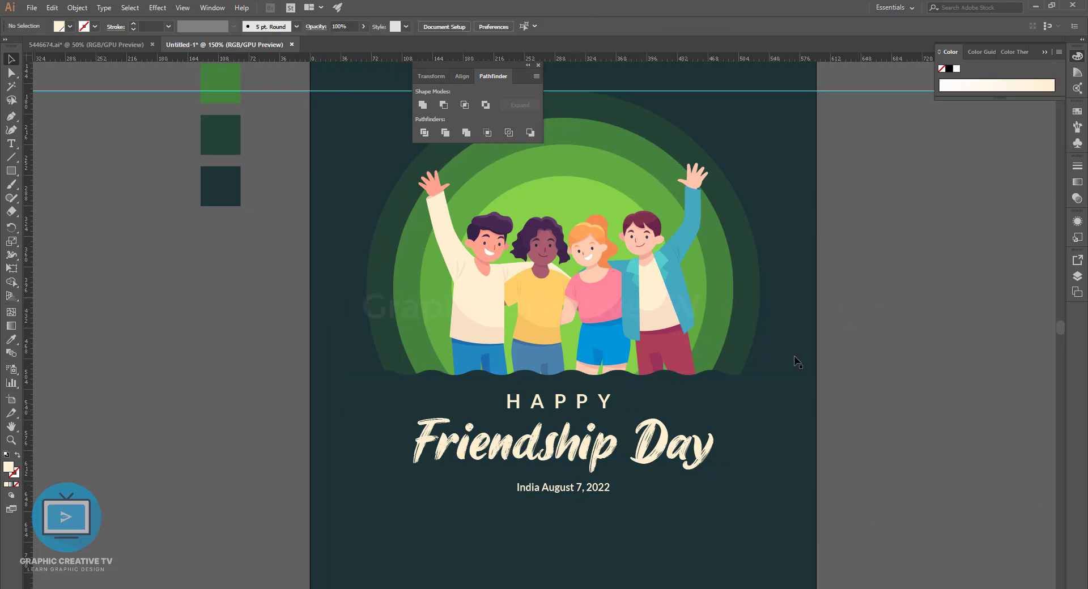
- Nudge the date line up and regroup the title lines around Friendship Day
click(586, 488)
key(Up)
key(Up)
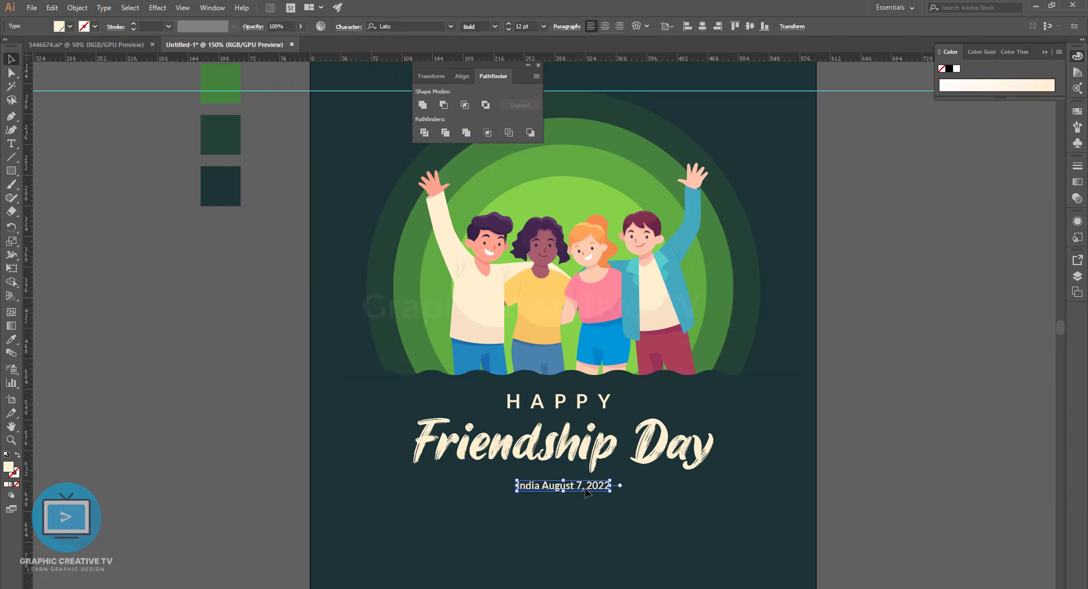
shift+click(582, 453)
shift+click(573, 407)
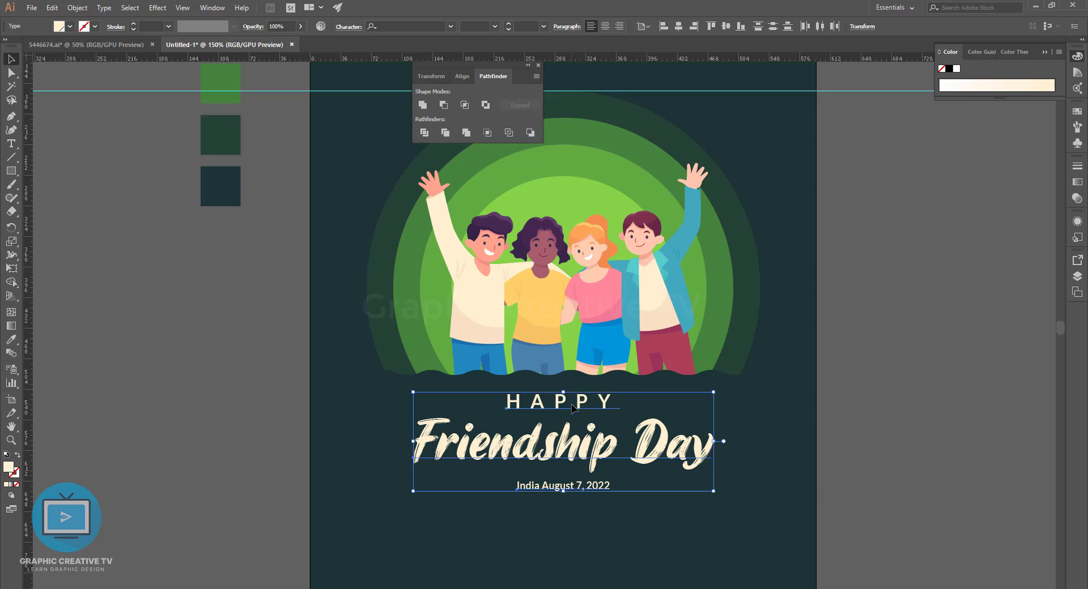
click(580, 450)
click(857, 433)
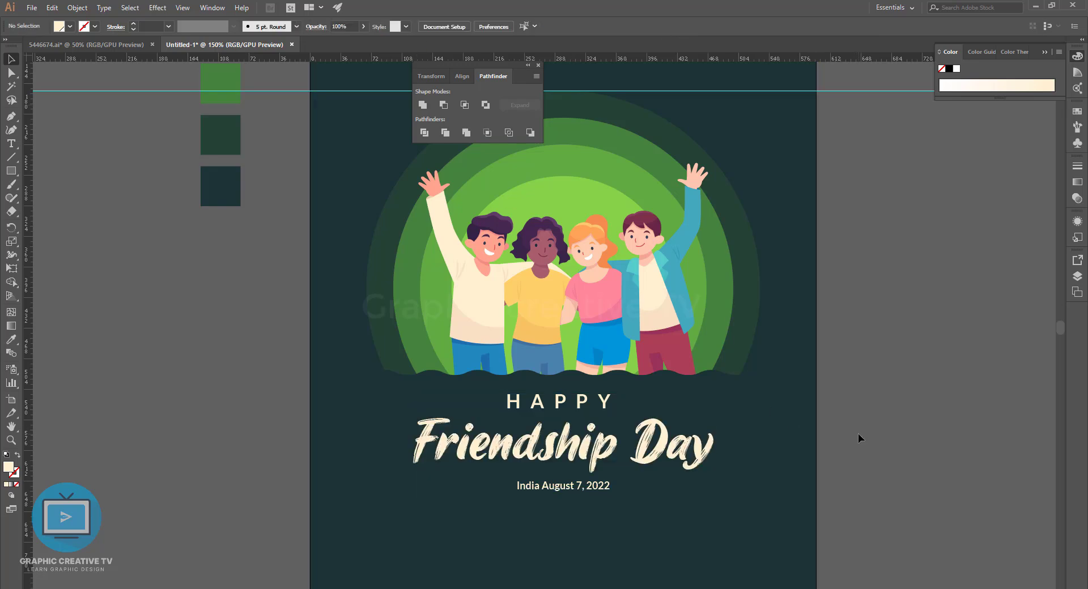
key(ctrl+minus)
key(ctrl+minus)
click(645, 426)
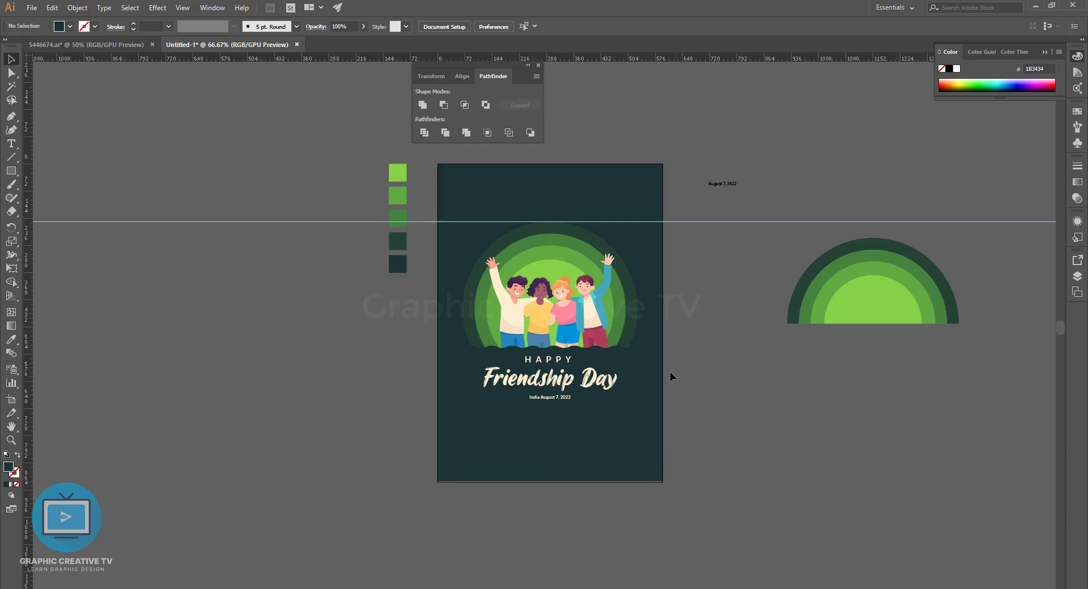
click(628, 291)
click(741, 369)
click(620, 203)
click(708, 299)
click(563, 400)
click(576, 468)
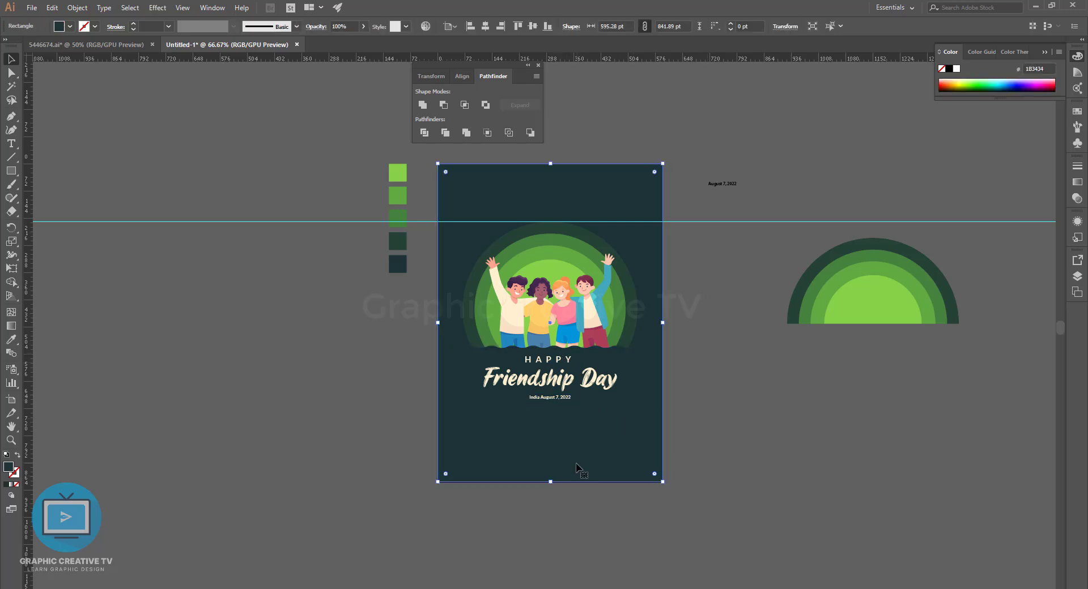
key(u)
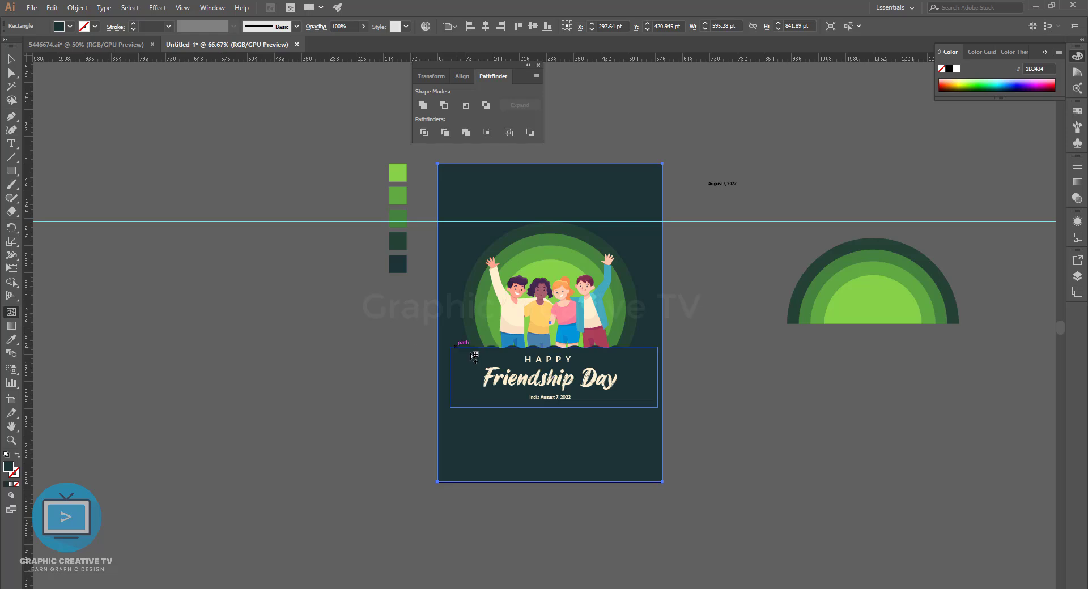
click(485, 435)
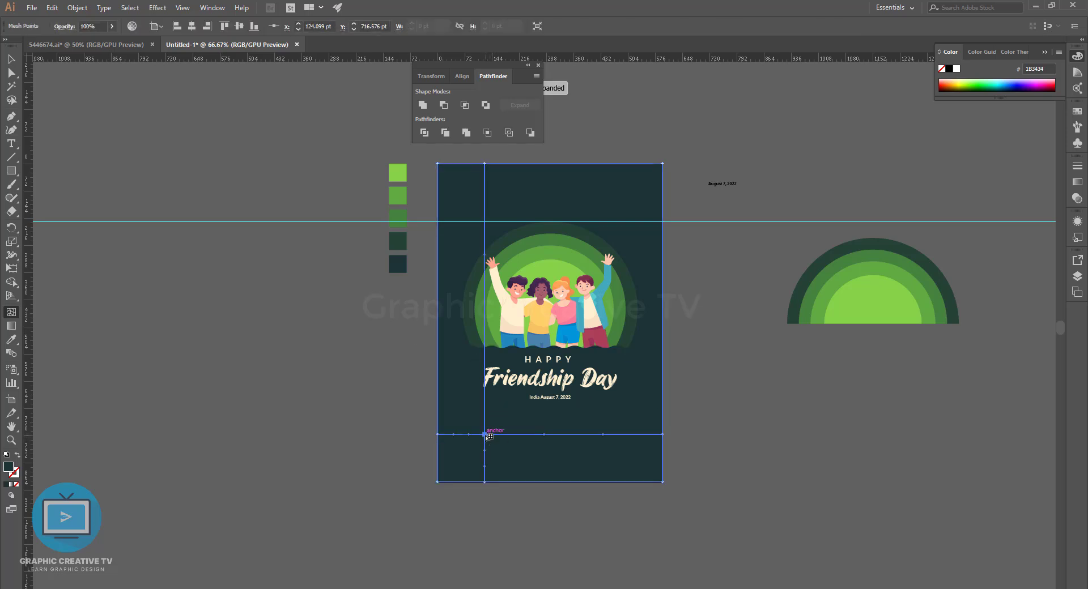
click(394, 218)
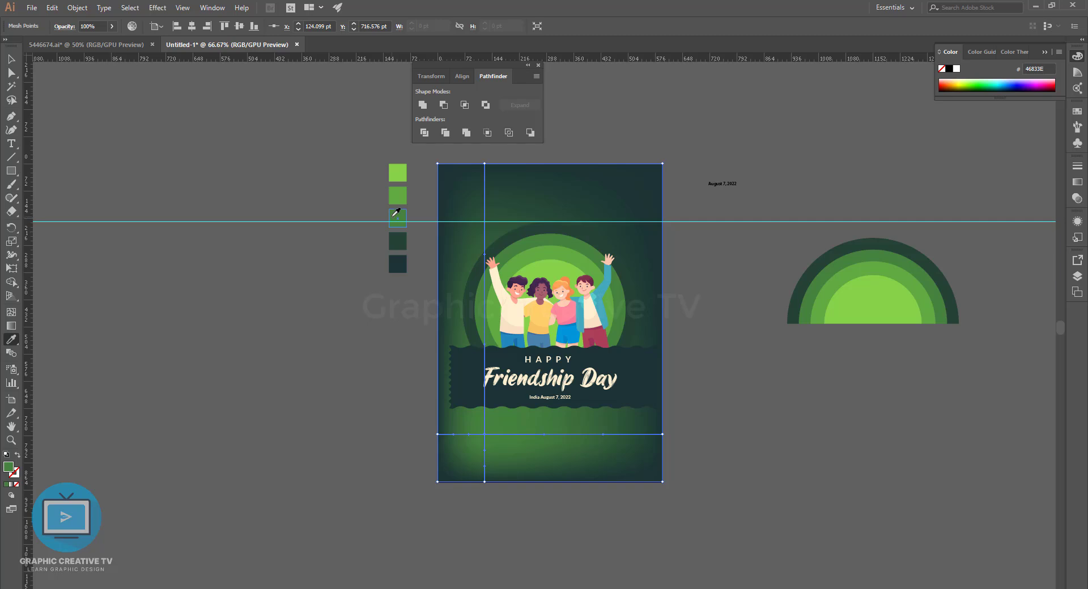
key(ctrl+z)
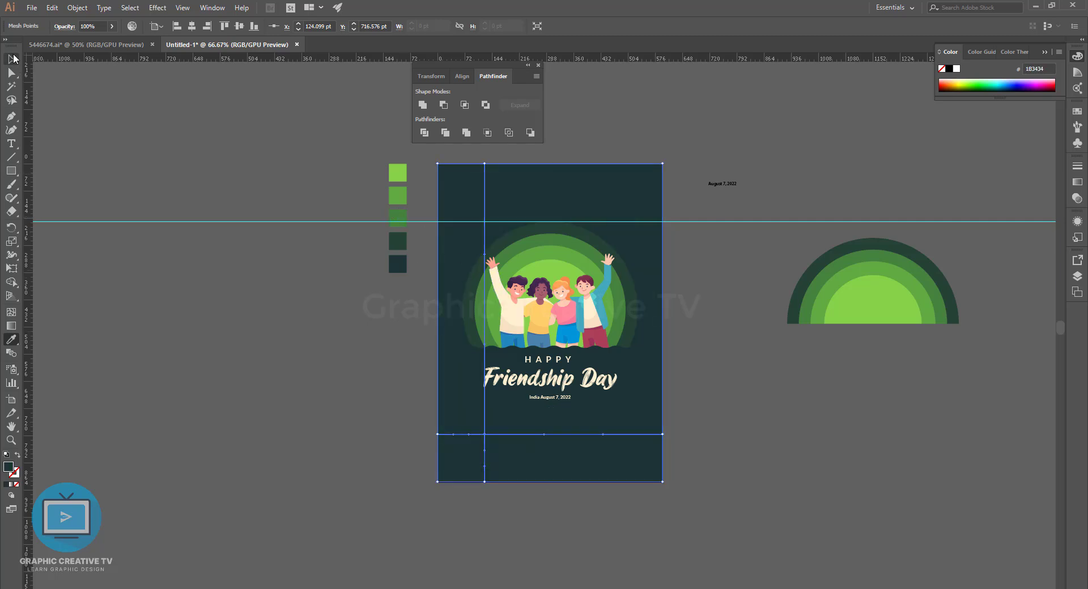
key(ctrl+z)
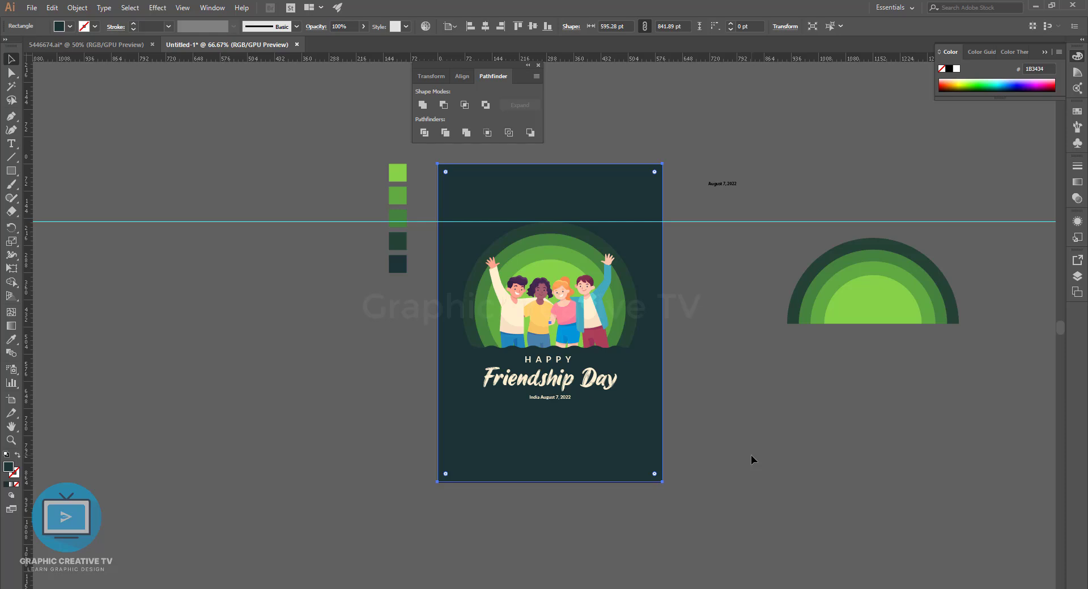
click(13, 313)
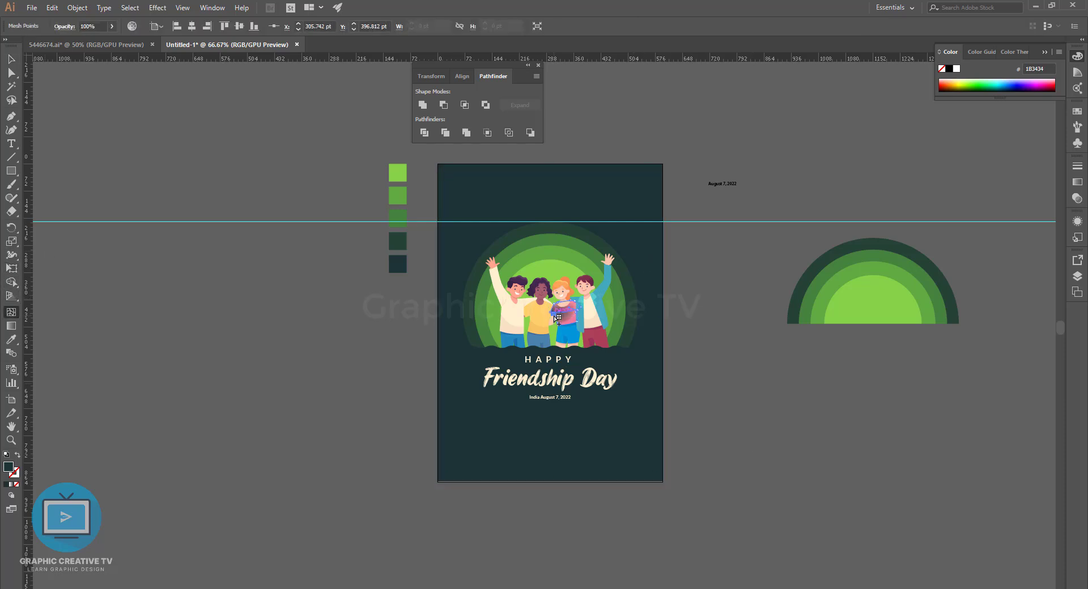
click(11, 59)
click(70, 151)
click(593, 366)
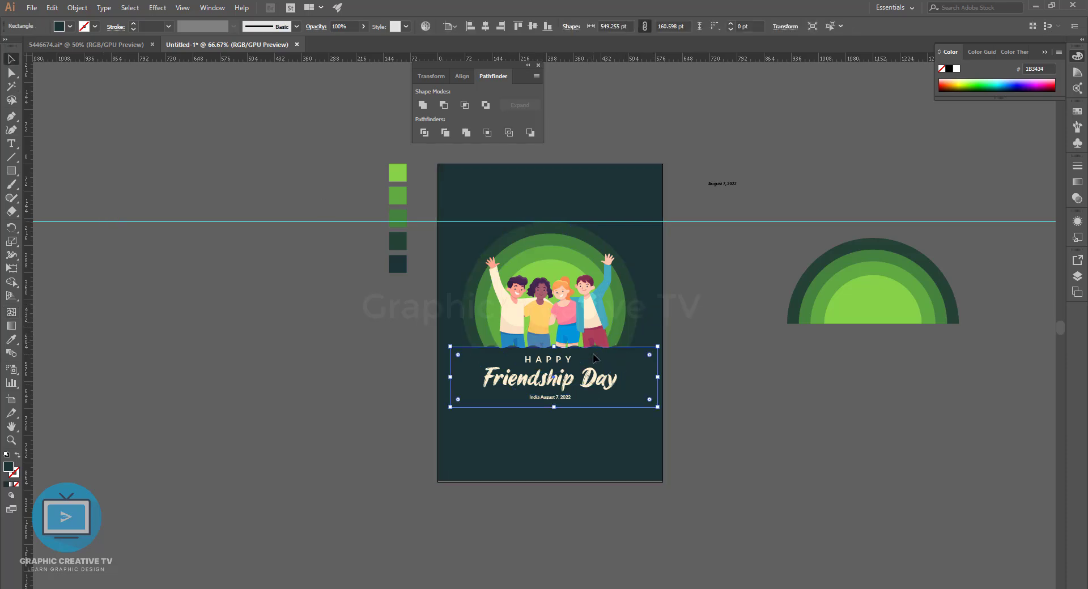
click(723, 378)
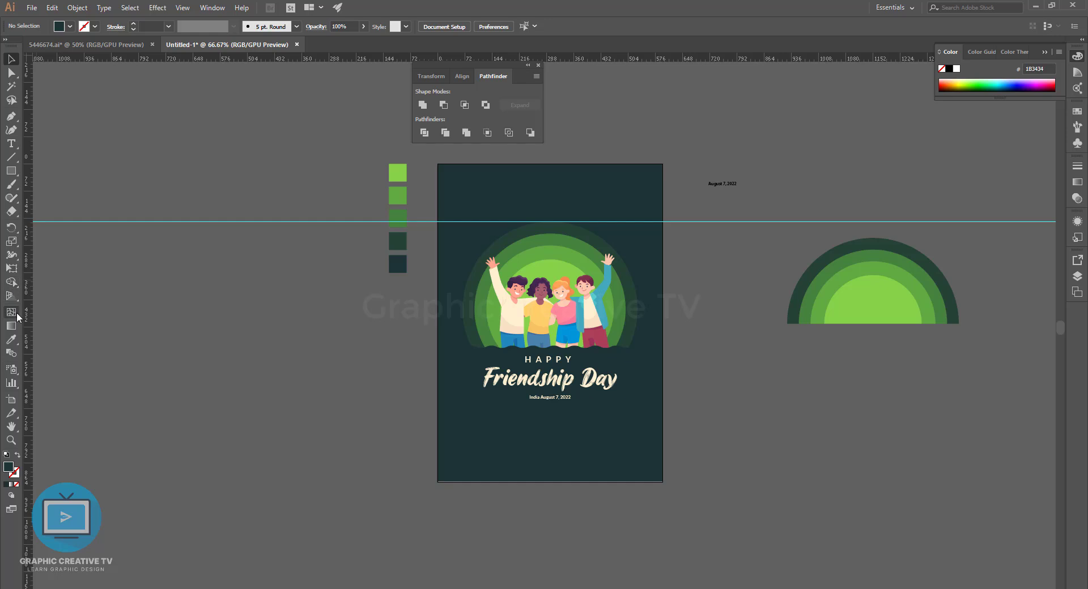
- Draw a small cream star about 24 pt wide
drag(6, 176, 45, 226)
mouse_move(212, 303)
mouse_down()
mouse_move(224, 321)
mouse_move(211, 305)
mouse_up()
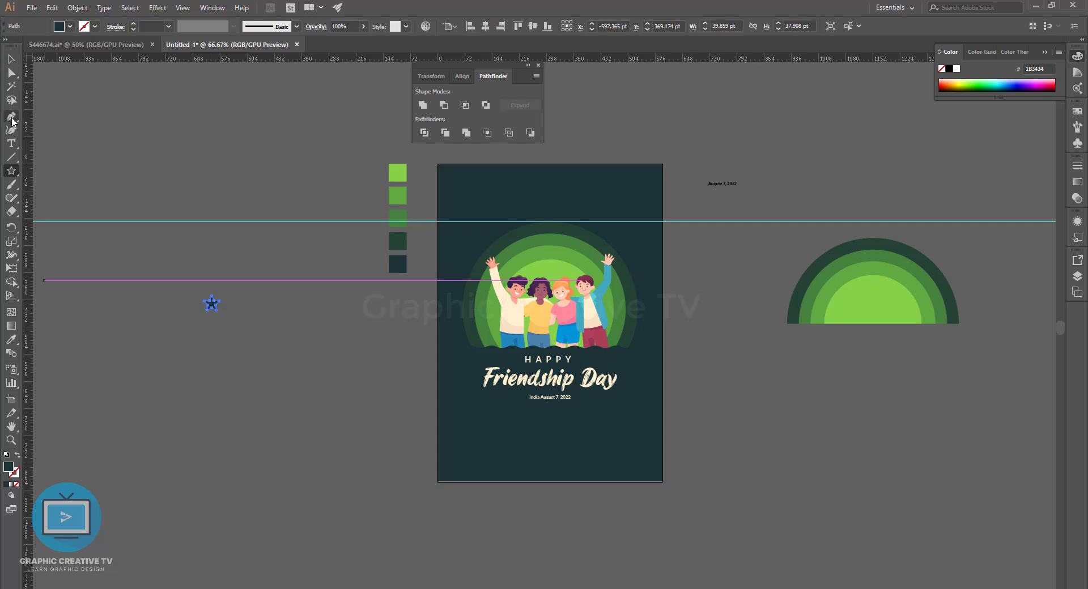
click(11, 340)
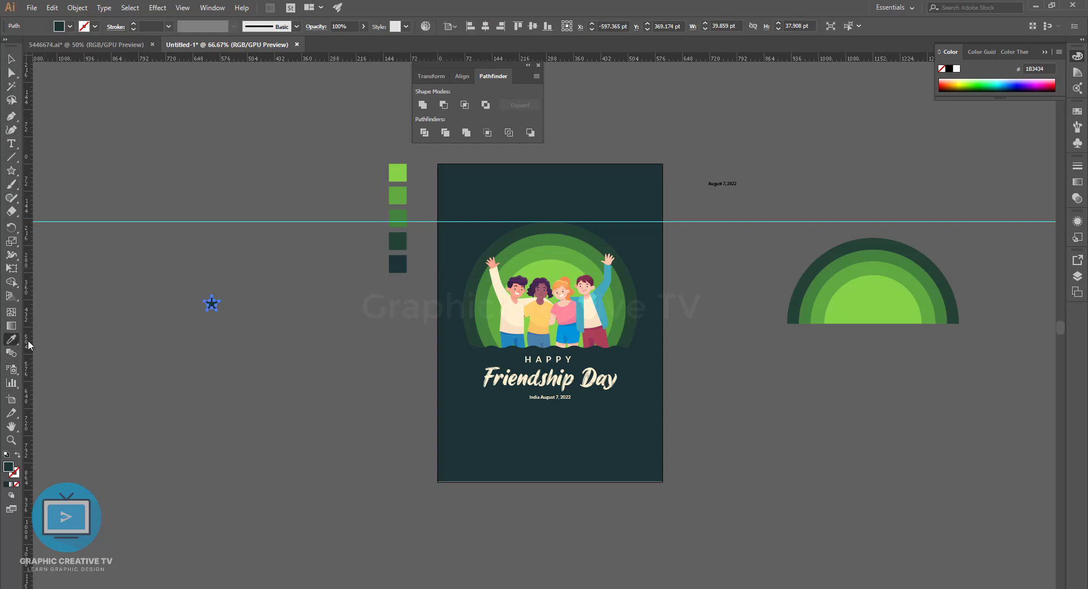
click(513, 312)
click(12, 60)
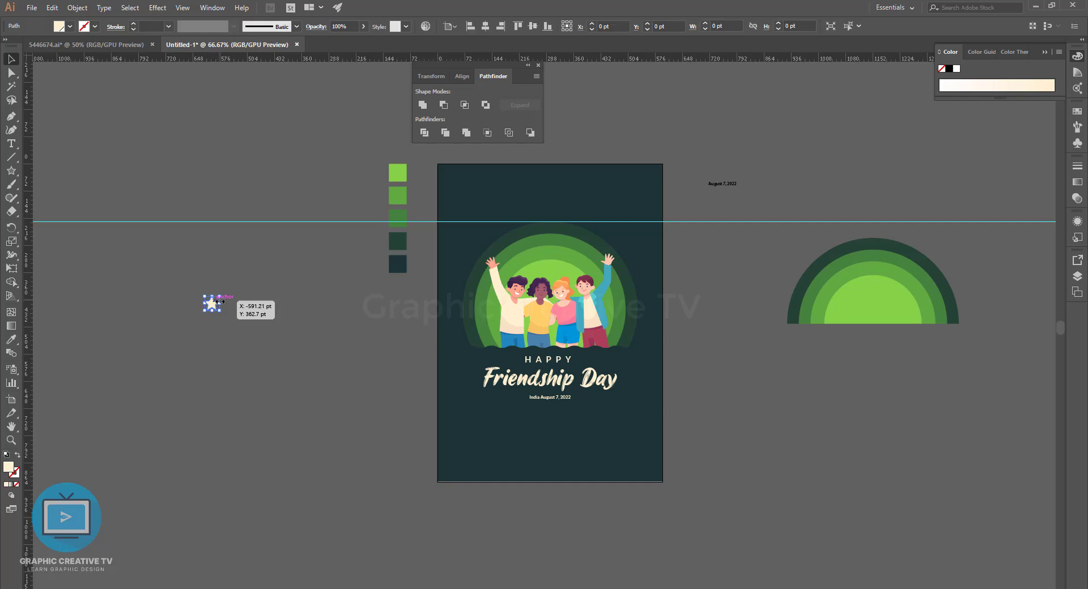
mouse_move(219, 297)
mouse_down()
mouse_move(613, 233)
mouse_move(465, 335)
mouse_up()
- Scatter star copies right of the friends, upper left, above the friends, below the title and beside the date
click(665, 258)
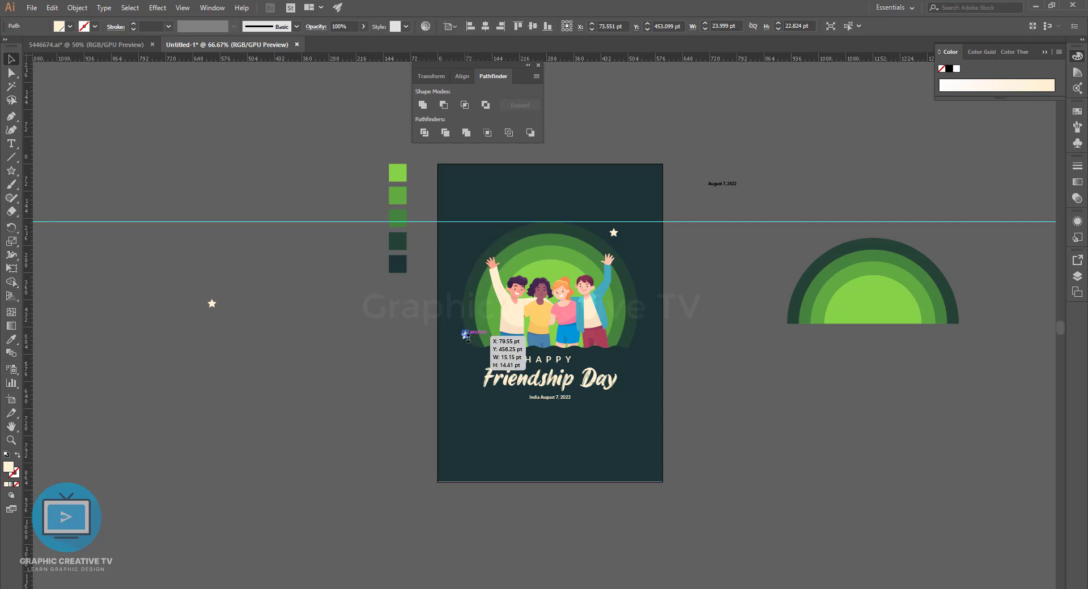
key(ctrl+shift+a)
alt+drag(465, 334, 642, 313)
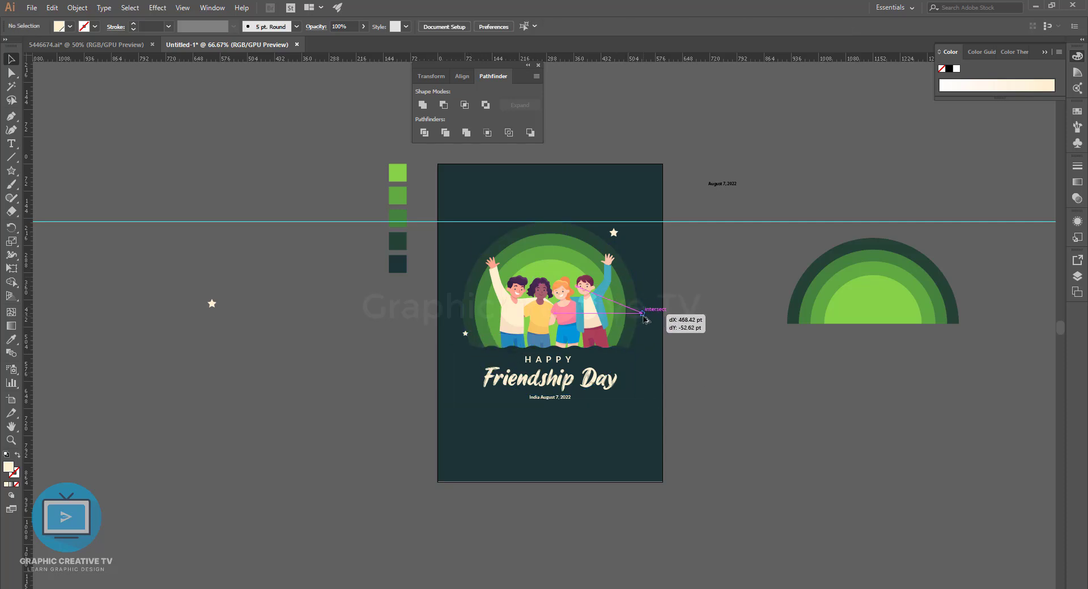
key(ctrl+shift+a)
click(613, 233)
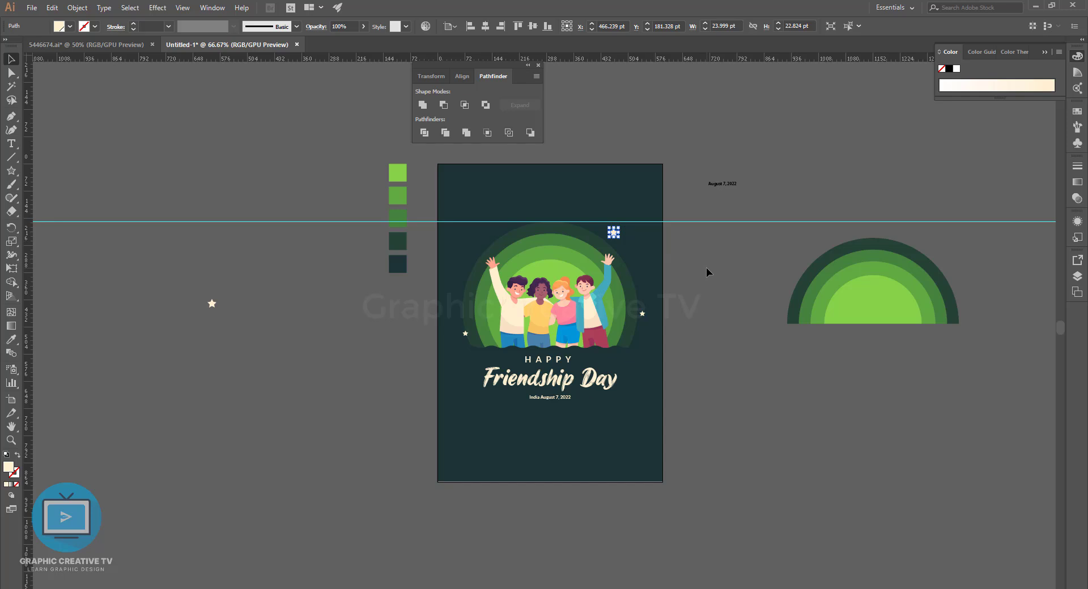
mouse_move(614, 232)
alt+mouse_down()
mouse_move(457, 257)
mouse_move(571, 238)
mouse_move(547, 381)
mouse_move(468, 411)
alt+mouse_up()
click(694, 367)
click(695, 291)
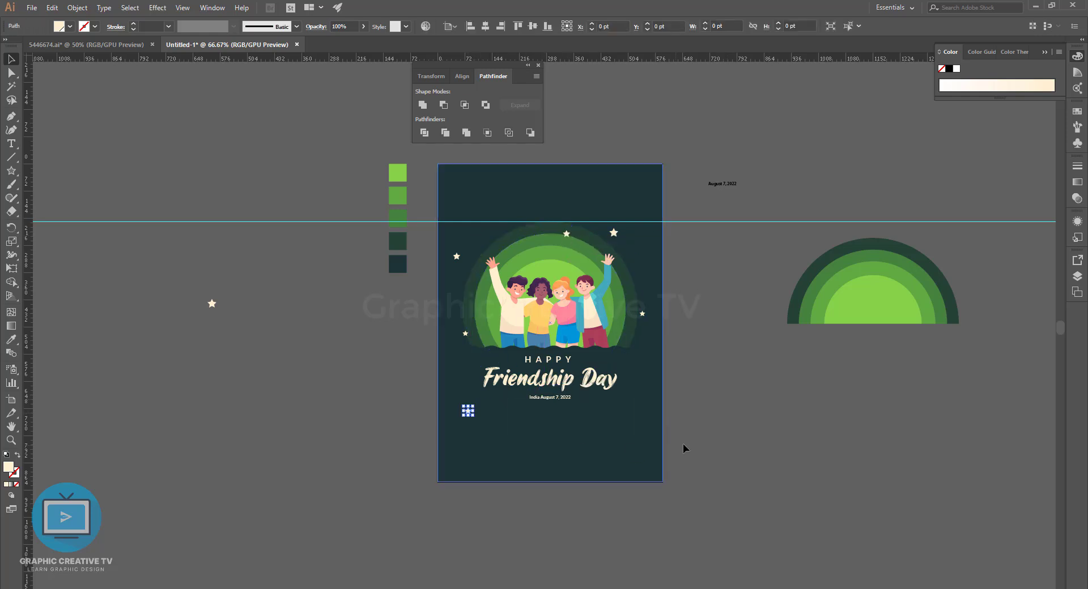
click(582, 479)
click(711, 439)
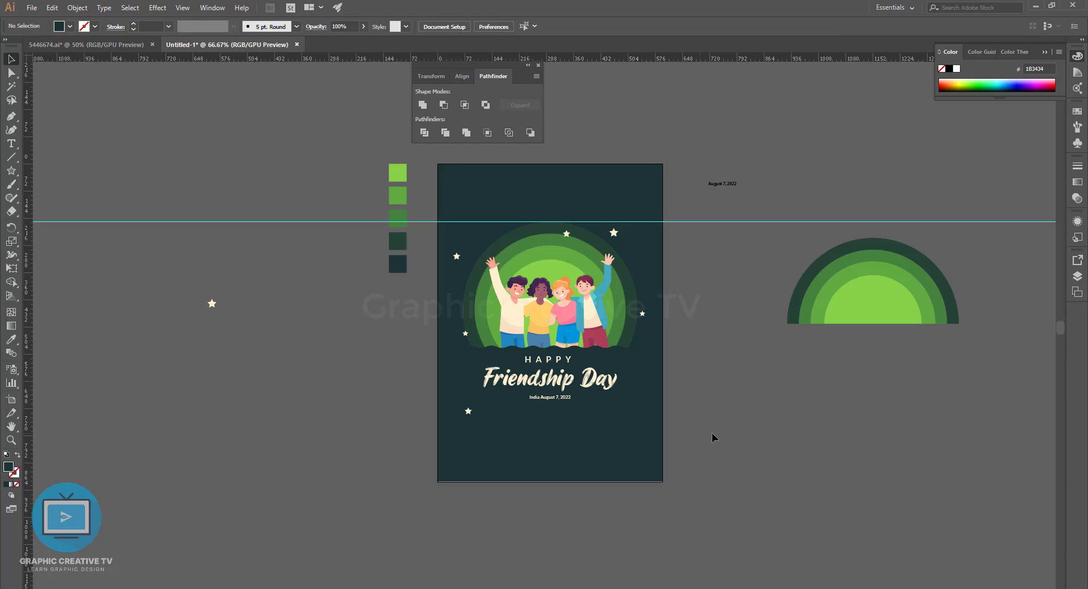
click(621, 438)
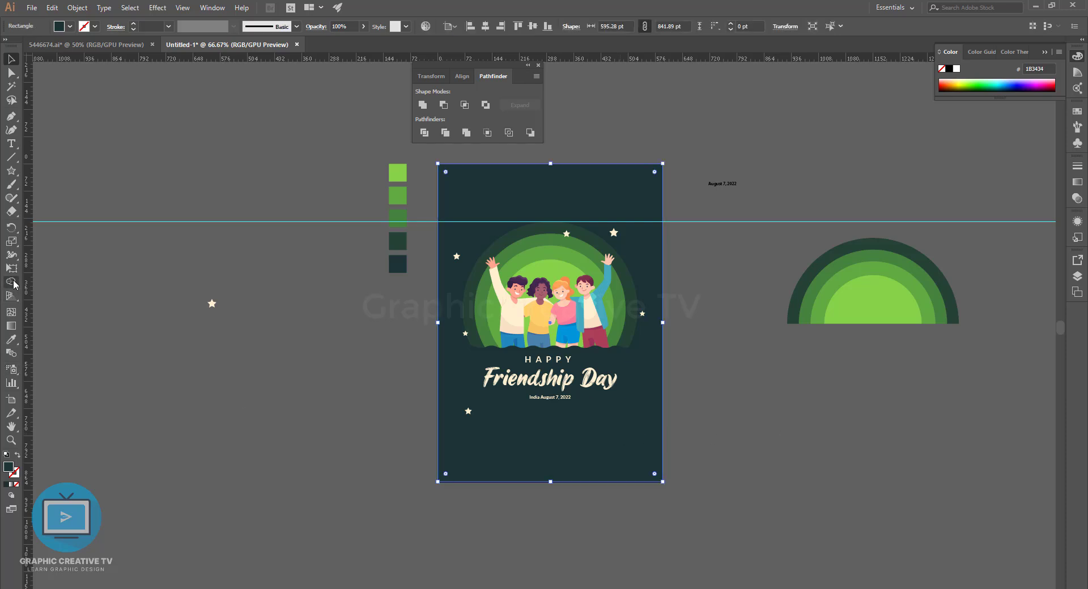
click(11, 312)
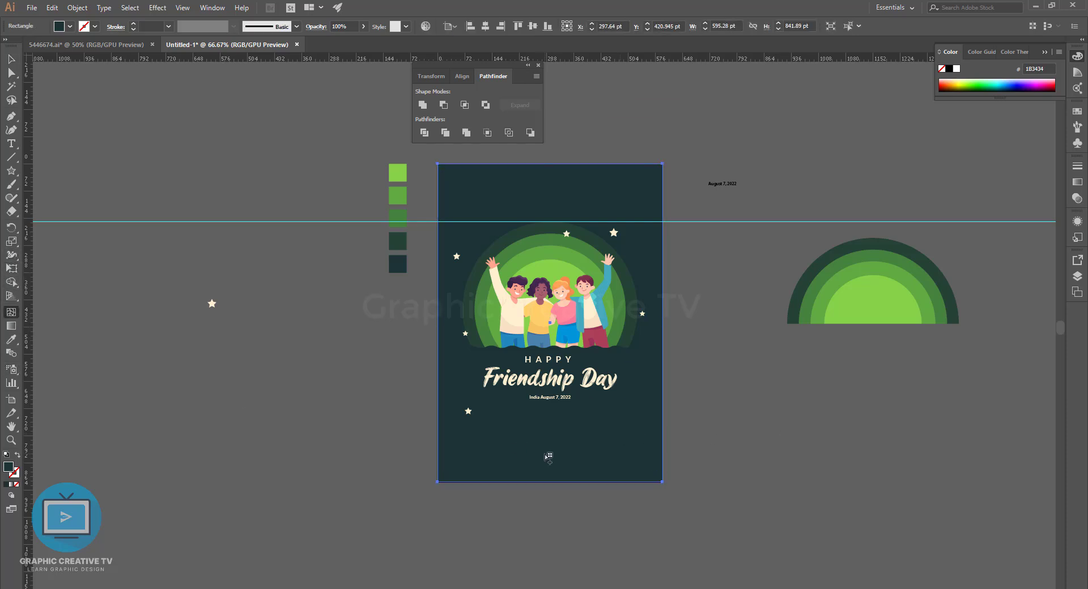
- Move the title, date, friends illustration and three stars lower on the page
key(v)
click(551, 379)
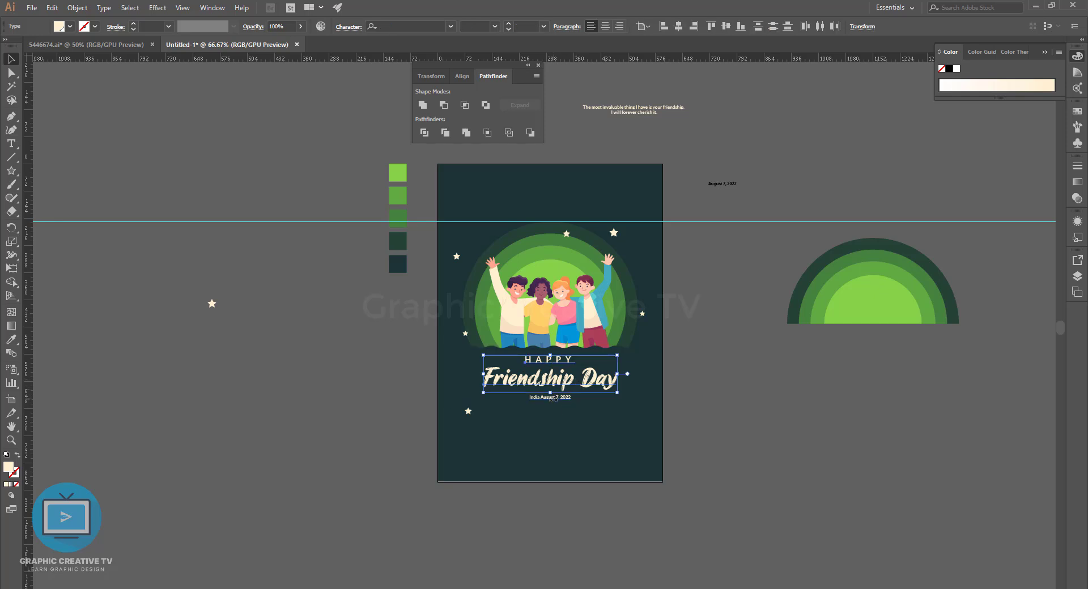
click(558, 398)
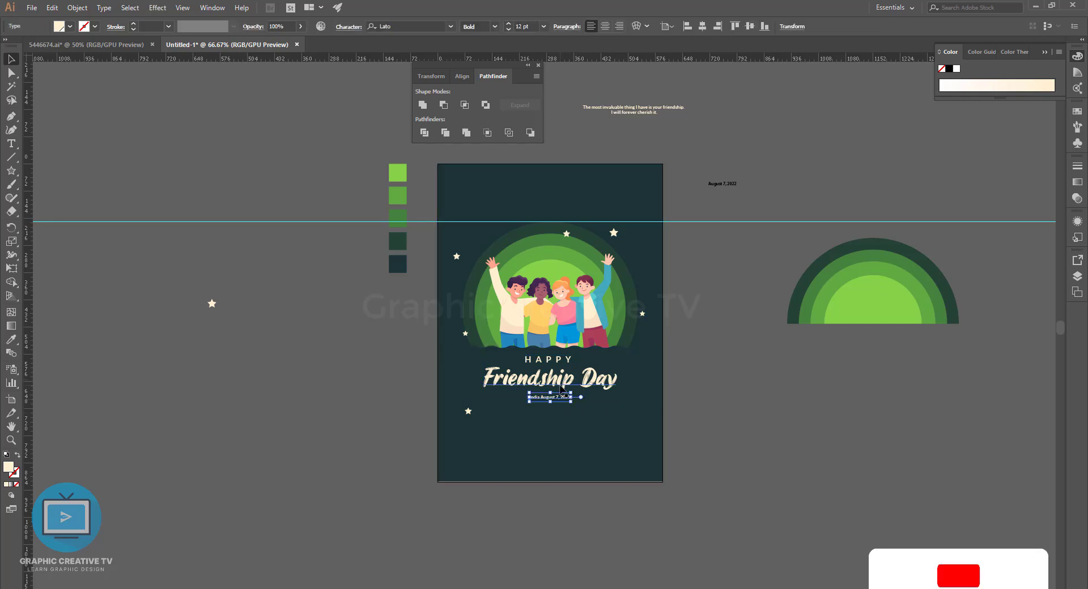
click(602, 357)
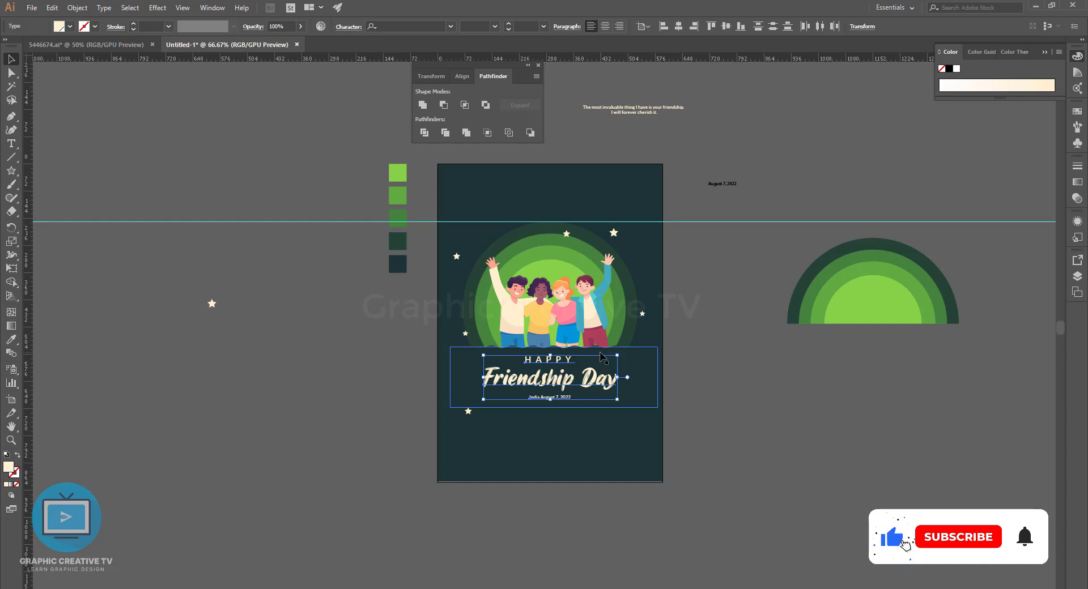
shift+click(592, 315)
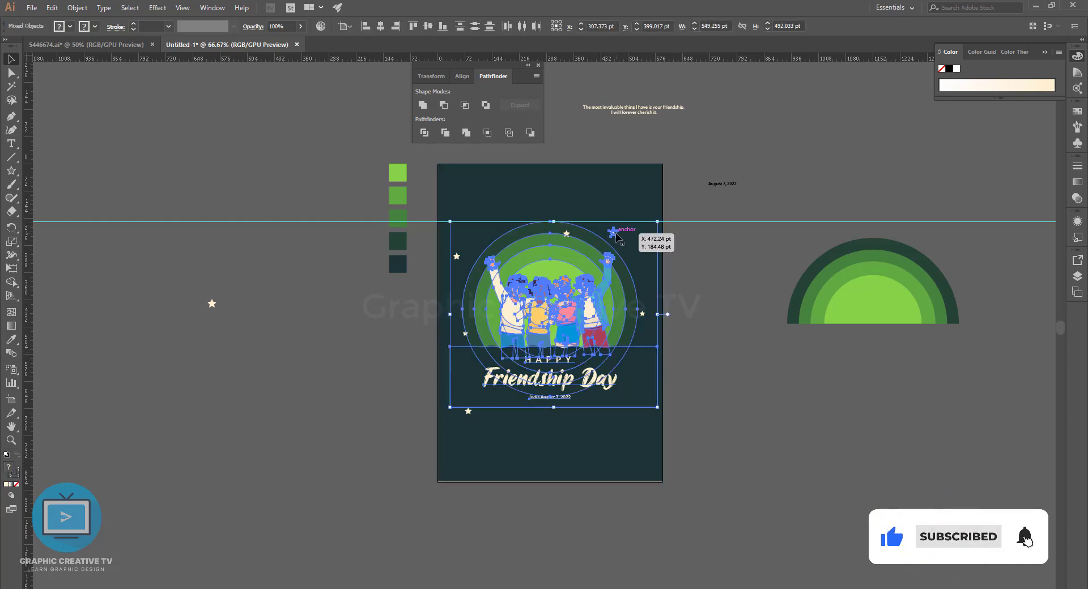
shift+click(642, 313)
shift+click(456, 256)
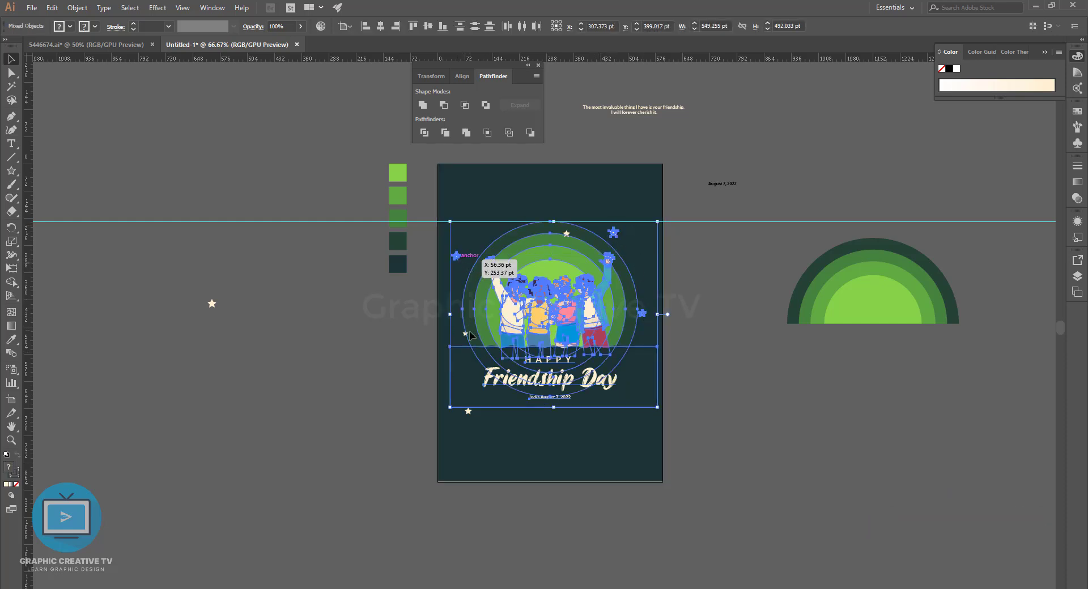
shift+click(468, 411)
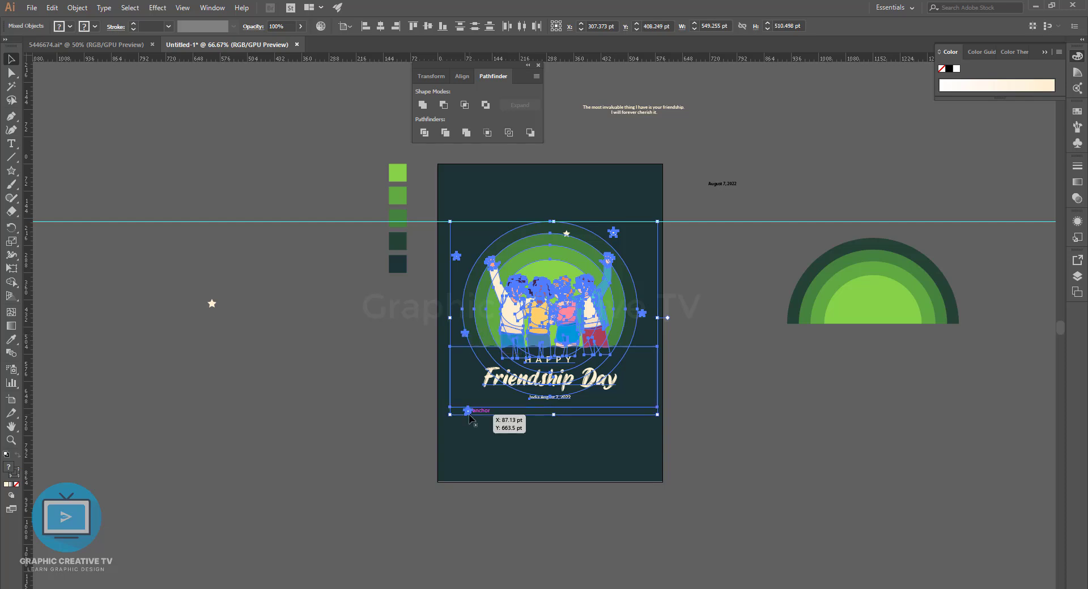
drag(468, 410, 469, 419)
key(shift+Down)
key(shift+Down)
key(shift+Down)
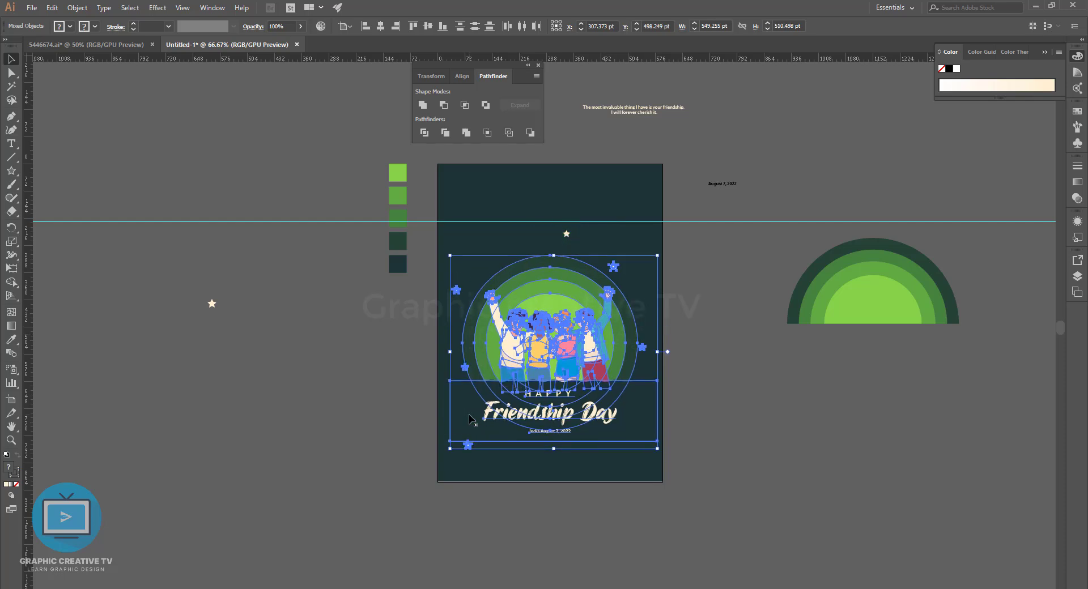
key(shift+Up)
key(shift+Up)
key(shift+Up)
- Drag the friendship quote onto the top of the page
click(767, 368)
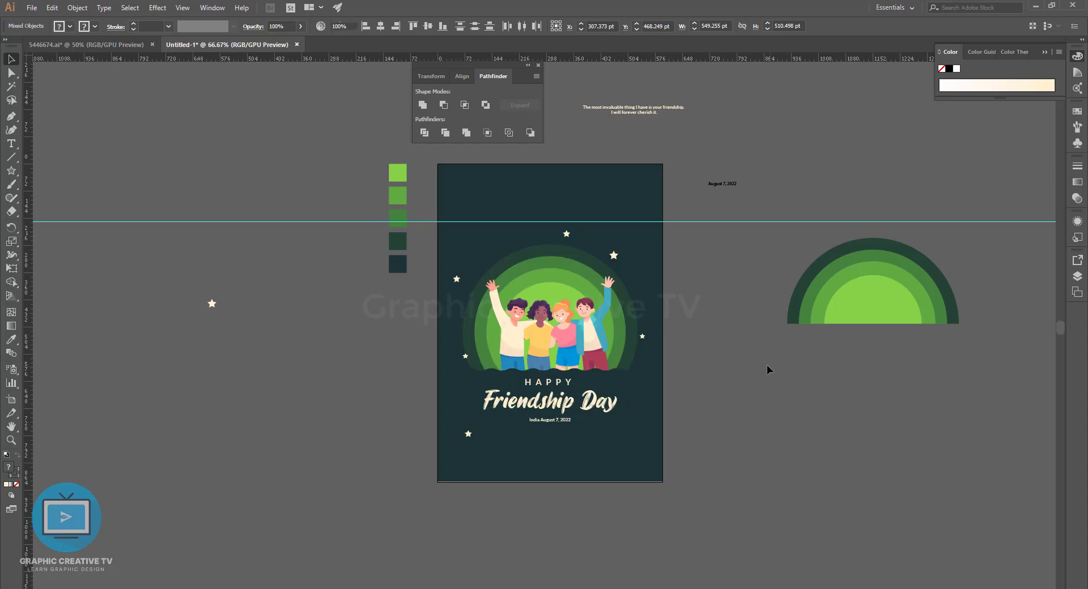
click(631, 112)
drag(631, 115, 623, 227)
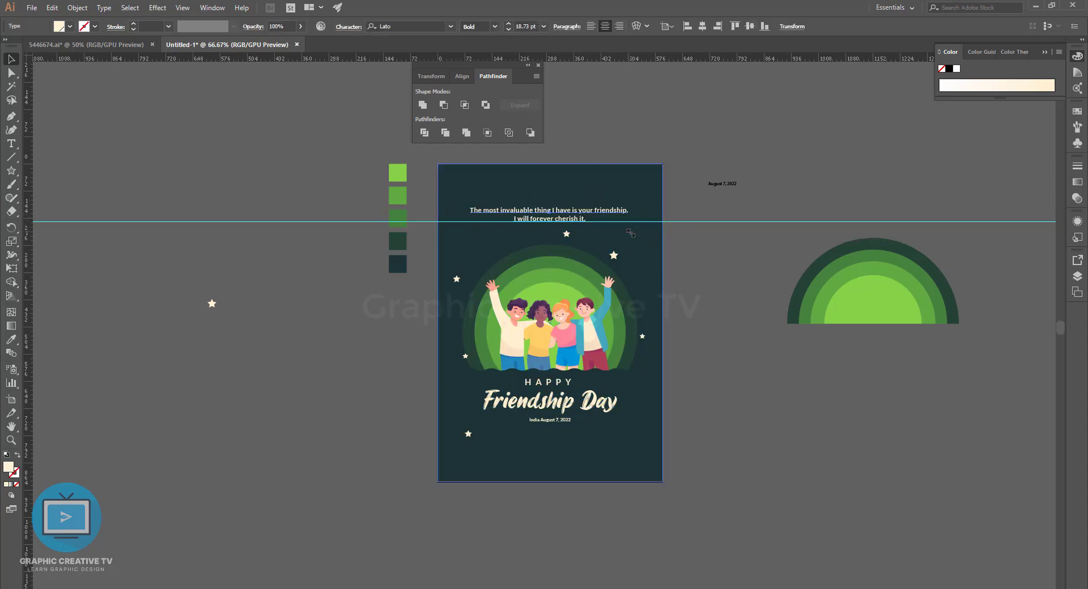
- Rewrap the quote so 'friendship.' starts the second line and lower it slightly
key(ctrl+plus)
key(ctrl+plus)
double_click(637, 315)
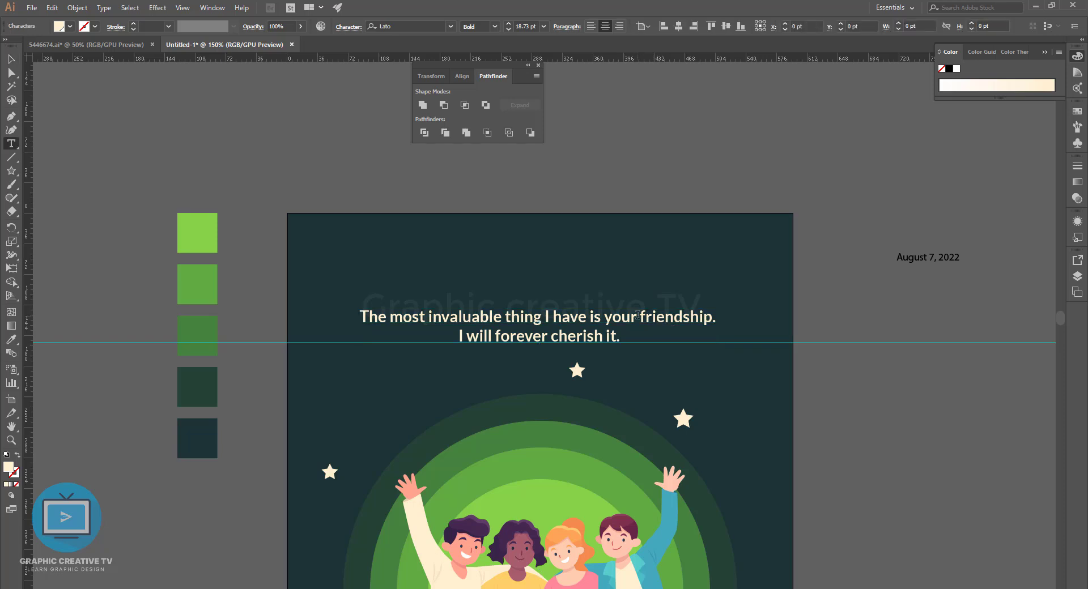
key(Return)
key(BackSpace)
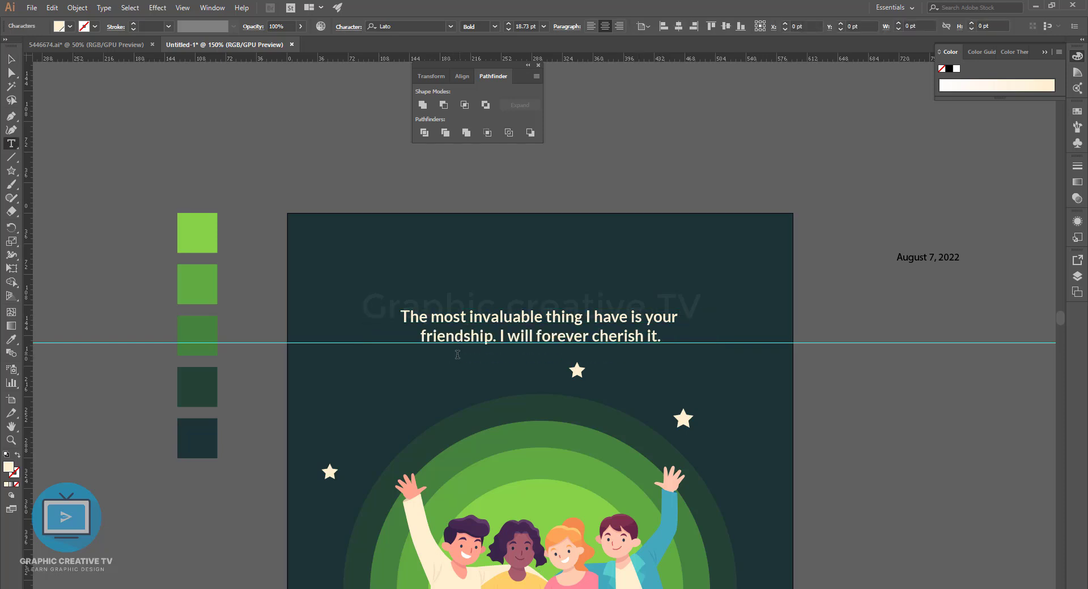
key(Escape)
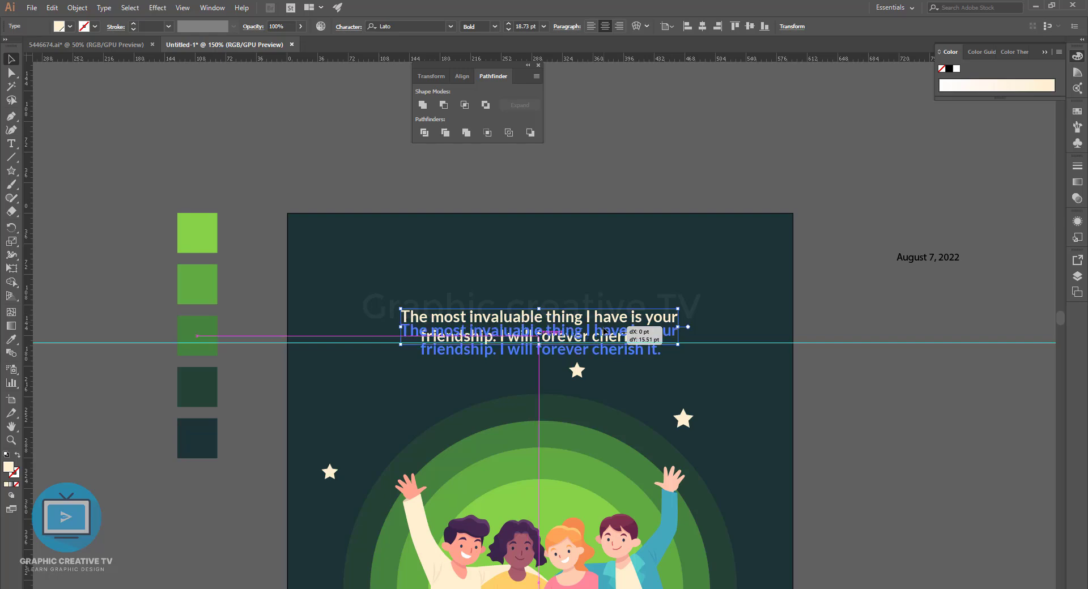
drag(635, 318, 634, 339)
- Move a cream star to the poster's top-left corner
drag(584, 380, 349, 266)
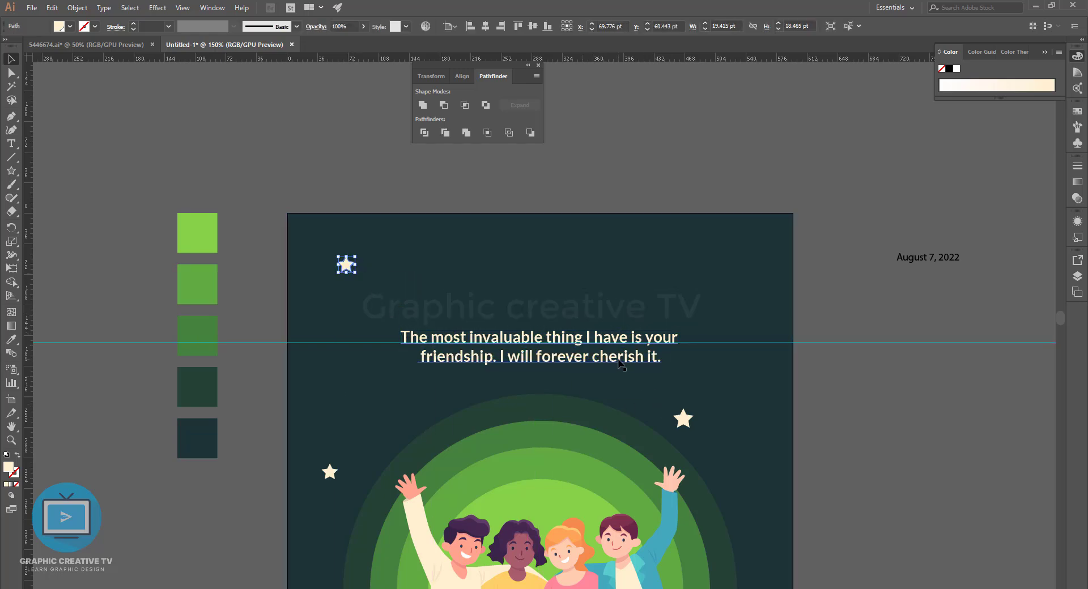
drag(646, 355, 646, 362)
scroll(643, 350, down, 3)
scroll(643, 350, down, 2)
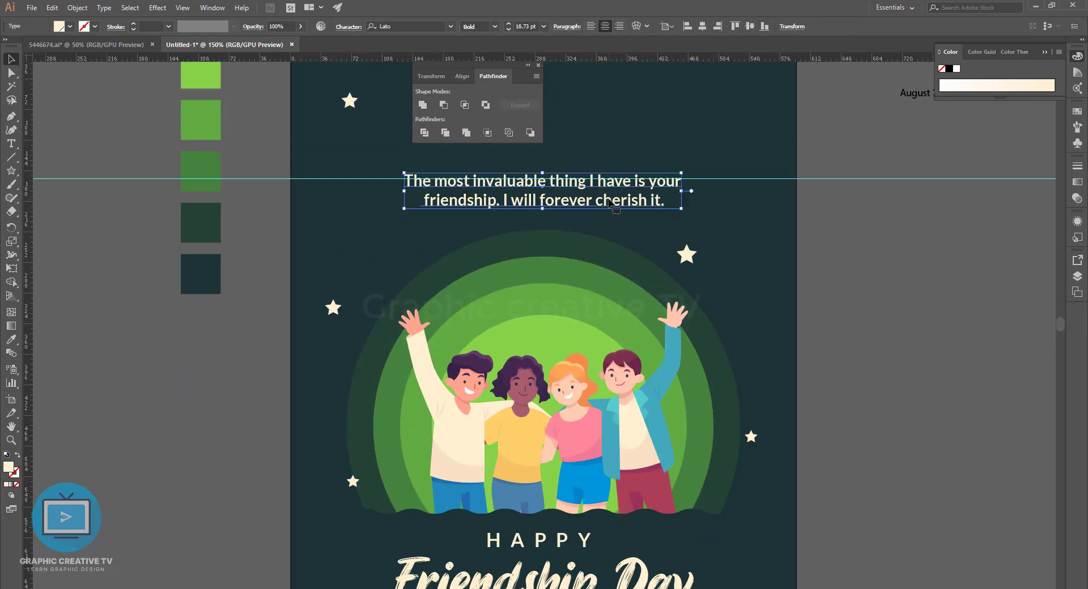
- Move the friendship quote beneath the India August 7, 2022 date line and nudge it up
drag(609, 200, 609, 193)
scroll(612, 196, down, 1)
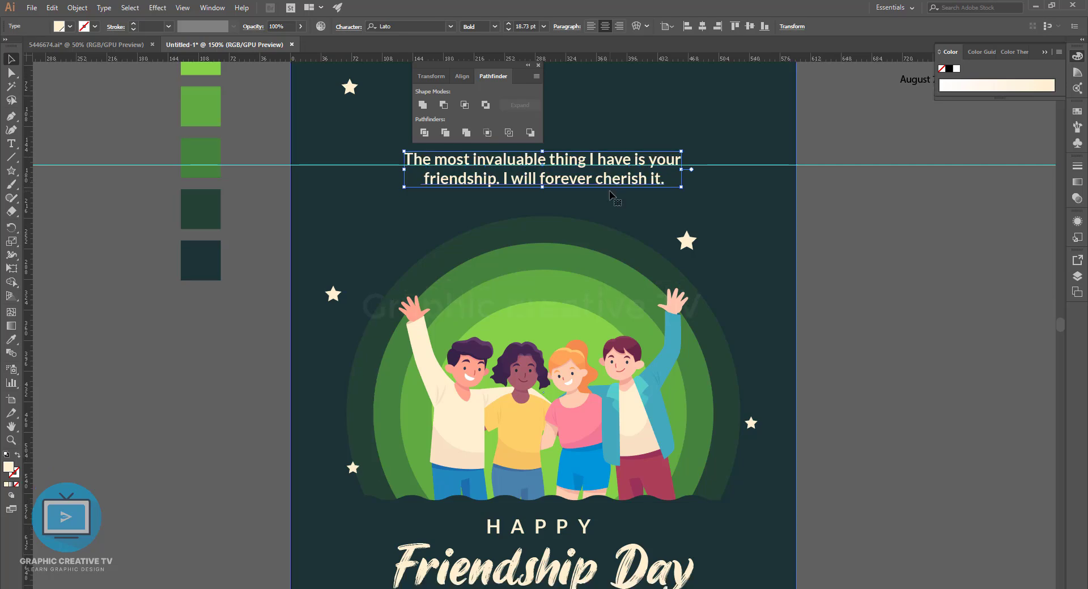
click(538, 526)
scroll(567, 527, up, 8)
click(592, 510)
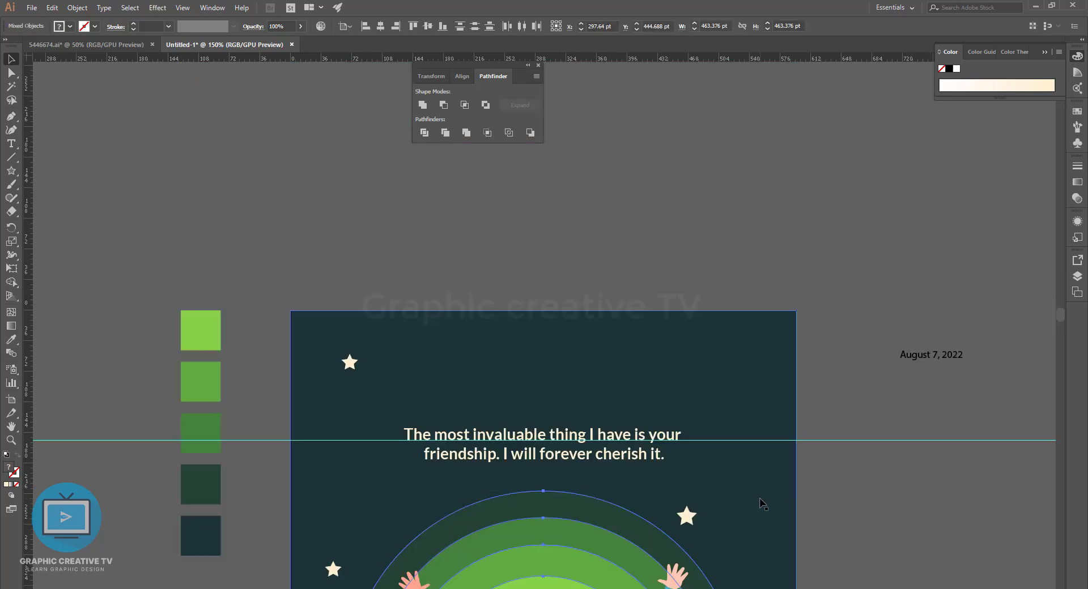
key(ctrl+minus)
key(ctrl+minus)
click(778, 418)
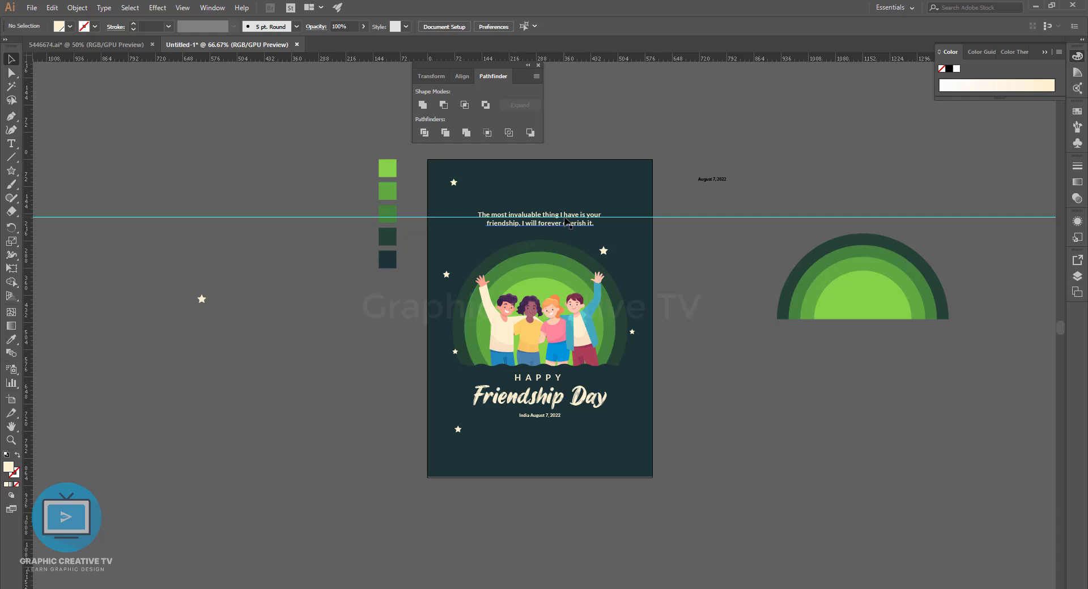
mouse_move(566, 221)
mouse_down()
mouse_move(559, 437)
mouse_move(585, 446)
mouse_up()
click(705, 443)
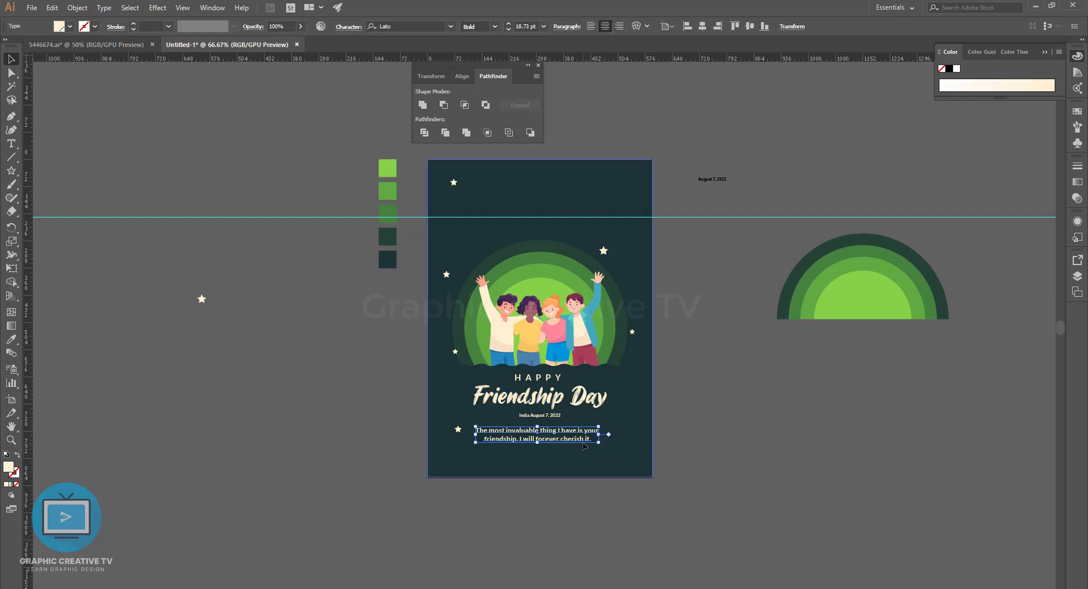
key(Up)
key(Up)
key(Up)
key(Up)
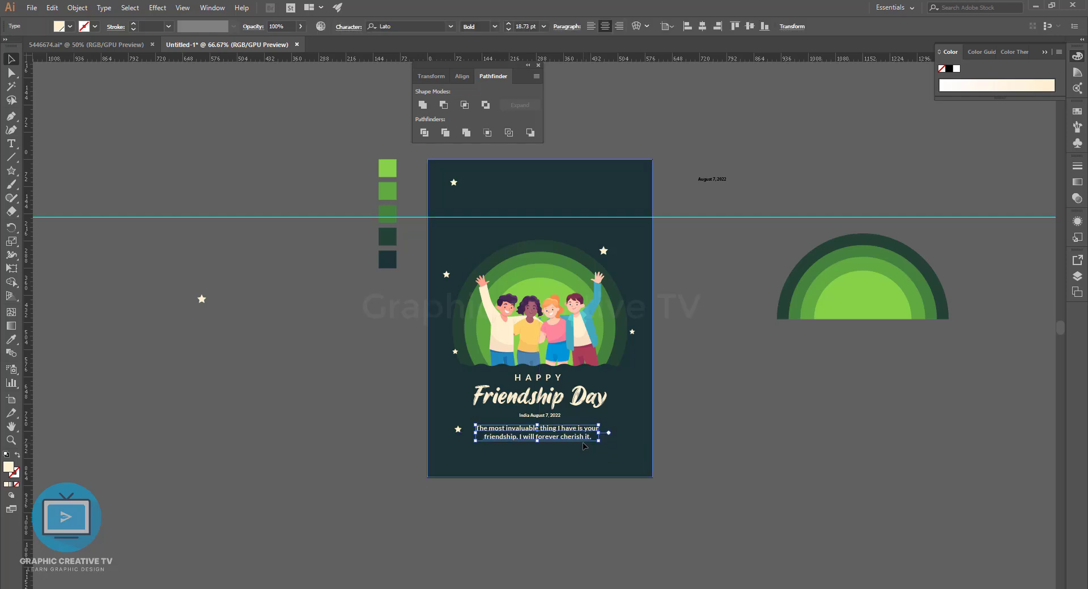
- Raise the title group, friends illustration and green circles together with Shift-arrow nudges
click(629, 431)
click(544, 397)
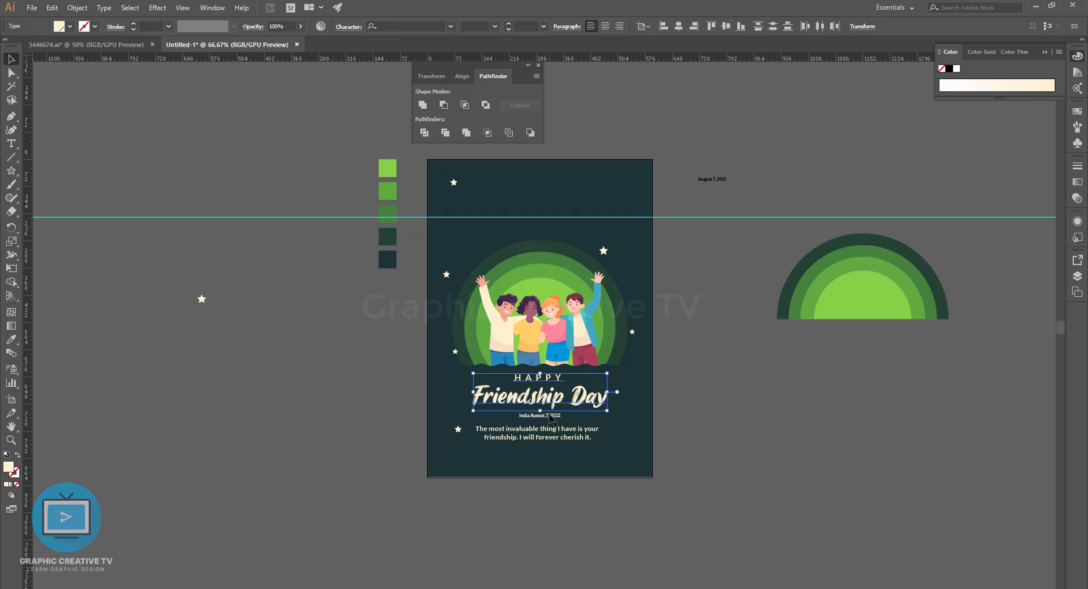
shift+click(561, 317)
shift+click(569, 287)
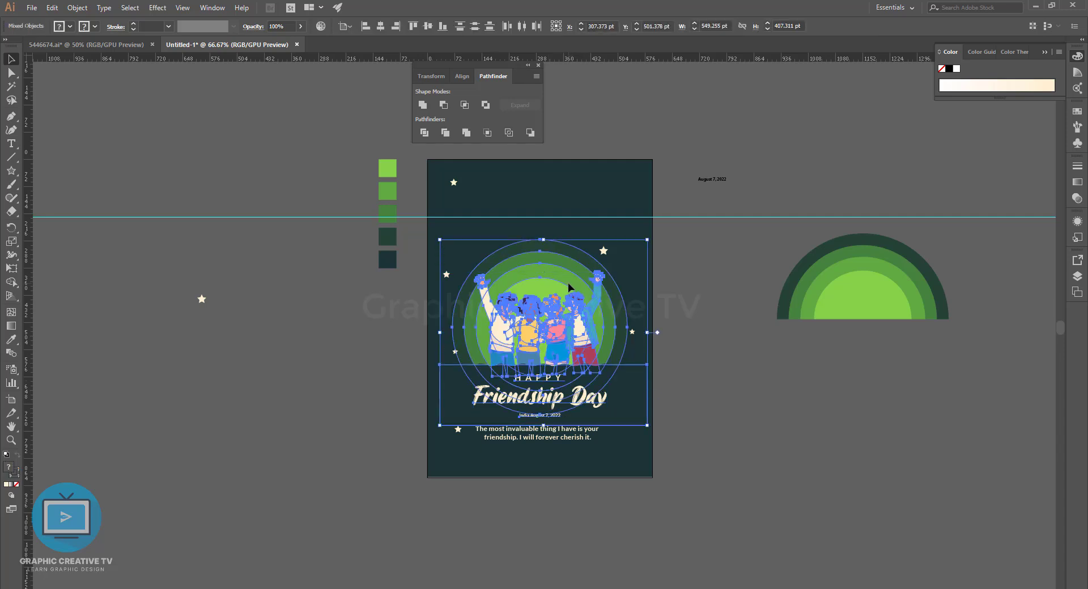
key(shift+Up)
key(shift+Up)
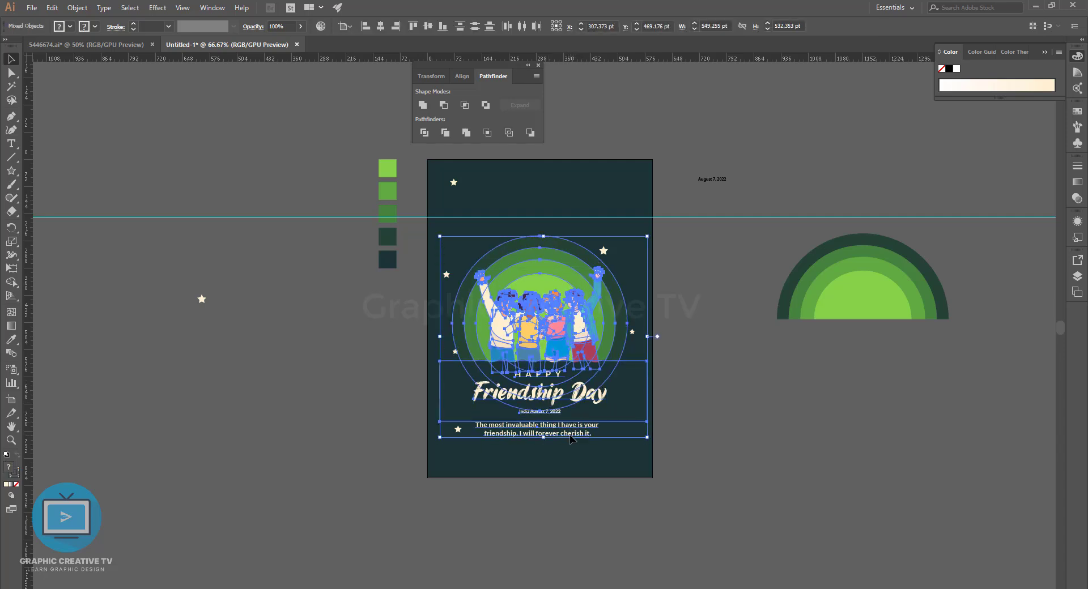
key(shift+Up)
key(shift+Up)
key(shift+Up)
key(shift+Up)
key(shift+Up)
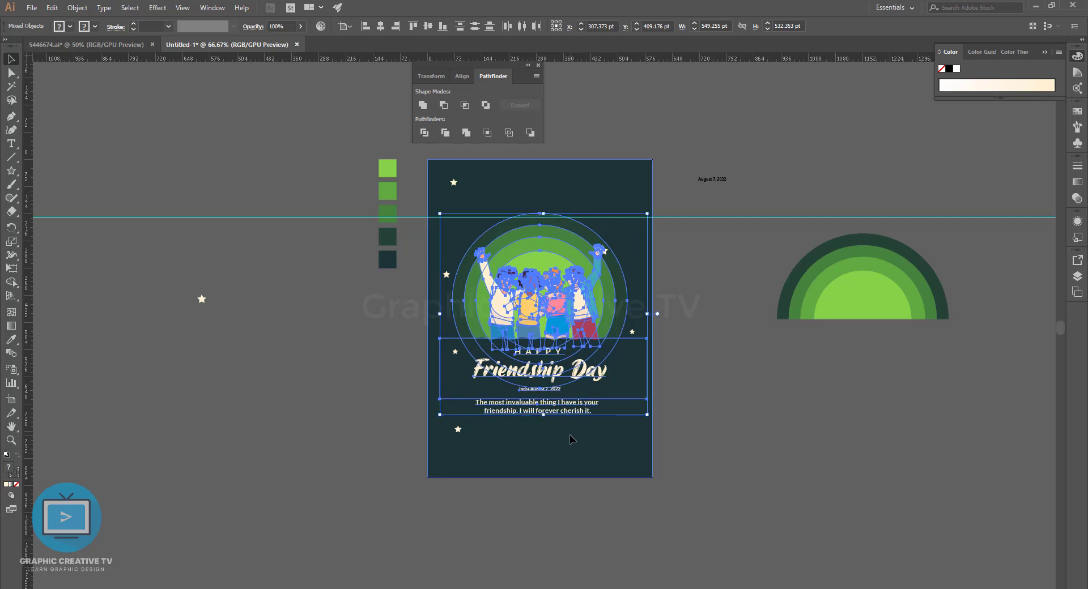
key(shift+Down)
- Fine-tune the vertical position of the title, date and quote block
click(613, 453)
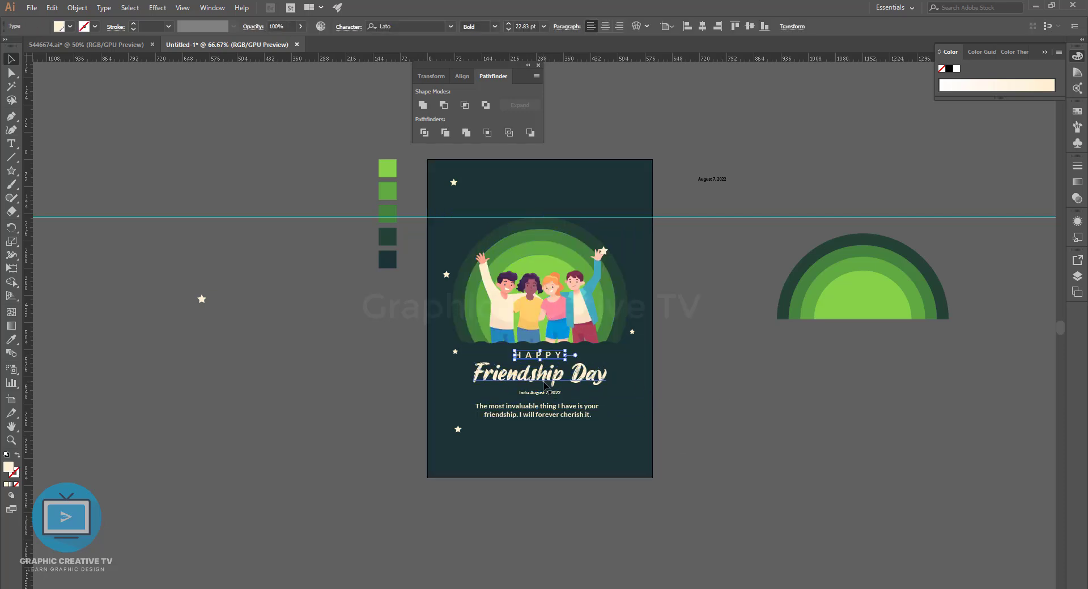
click(545, 394)
click(701, 404)
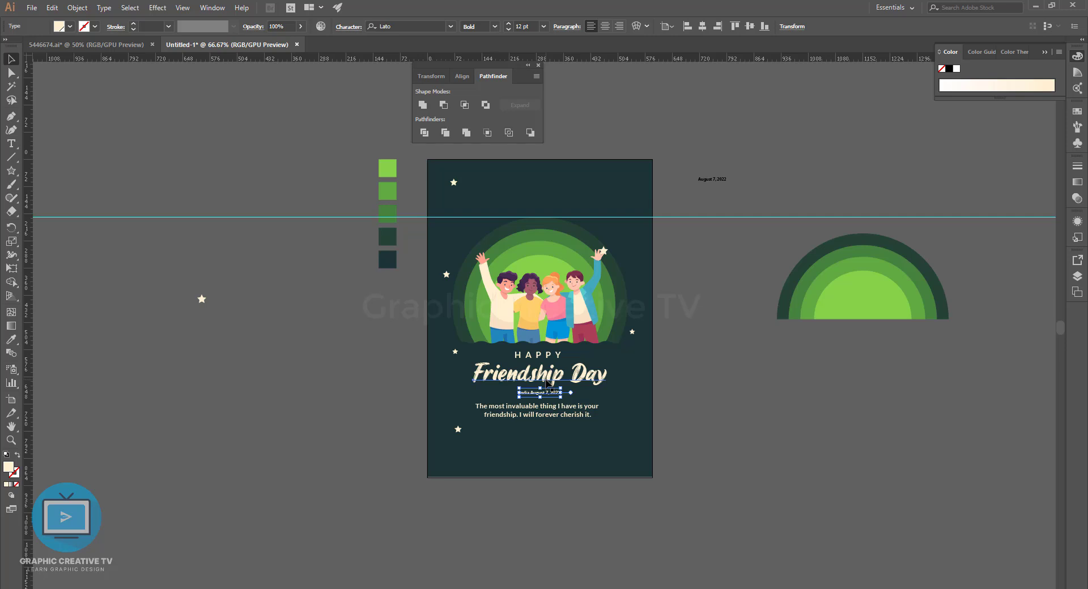
click(547, 356)
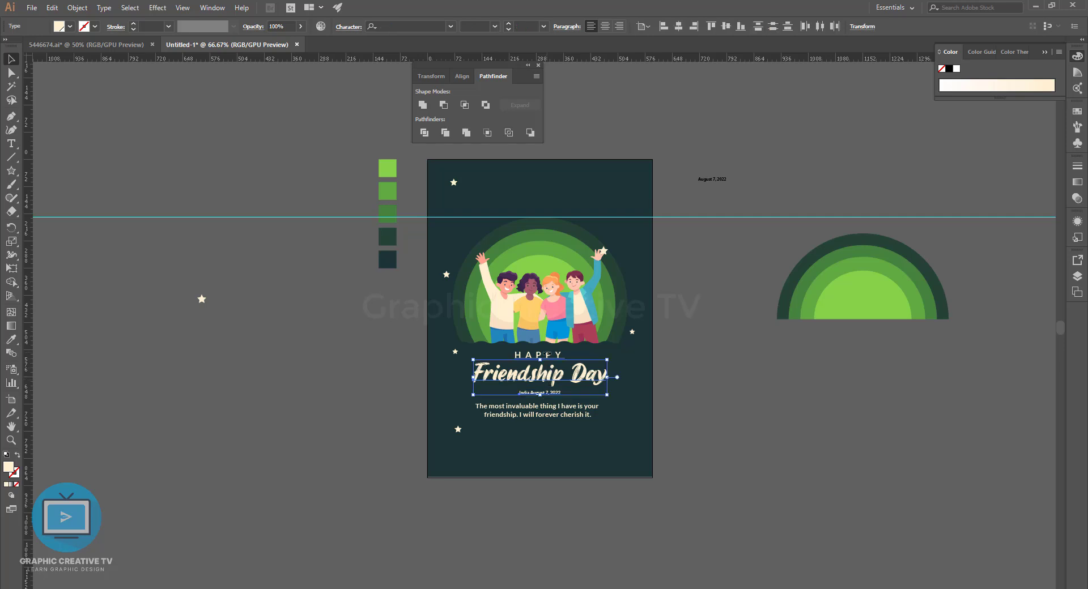
shift+click(549, 406)
key(shift+Down)
key(shift+Down)
key(shift+Up)
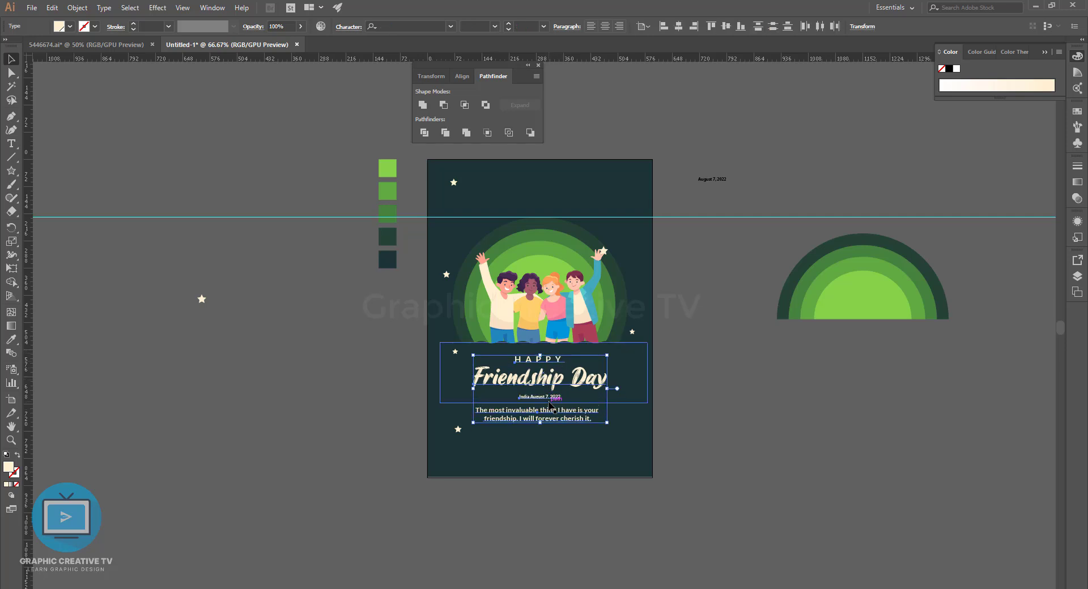
- Lift the star beside the raised hand and move the lower-left star down
click(694, 357)
drag(604, 250, 608, 232)
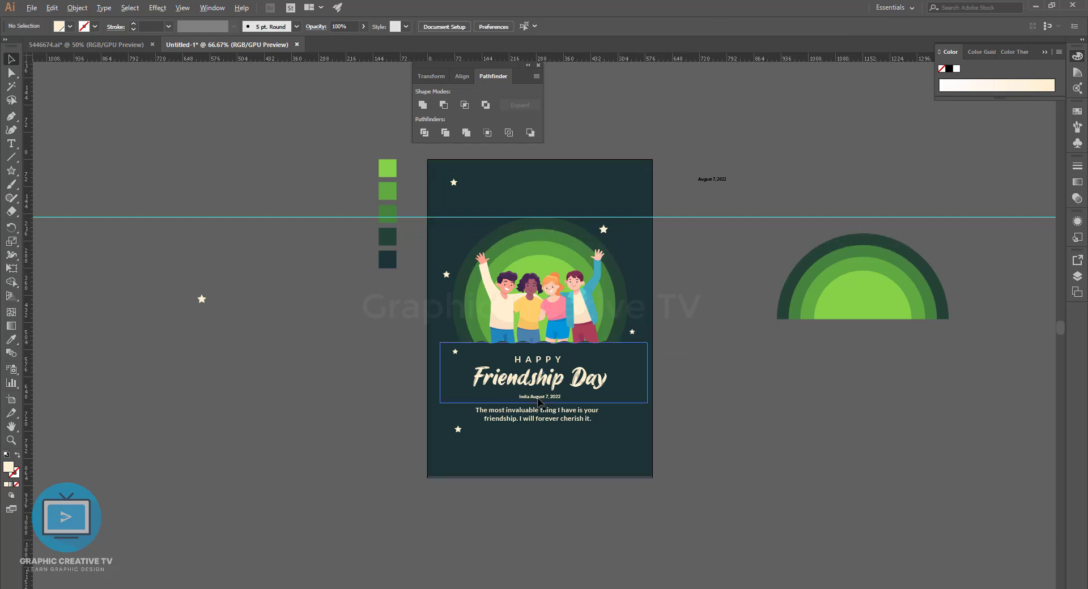
drag(458, 429, 452, 462)
- Recolour the friendship quote white (#FFFFFF)
click(535, 414)
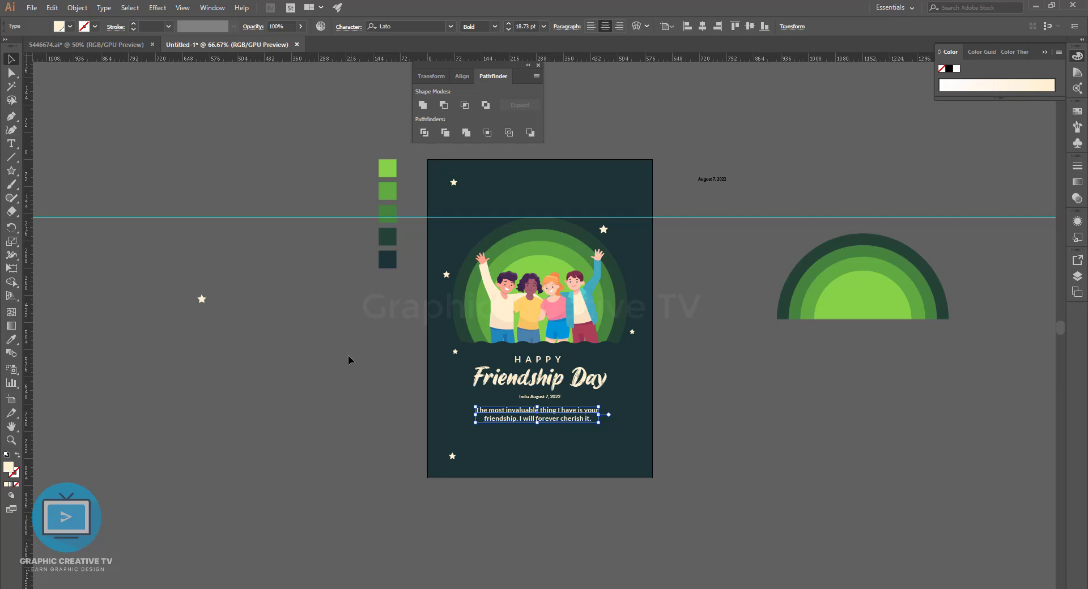
click(12, 340)
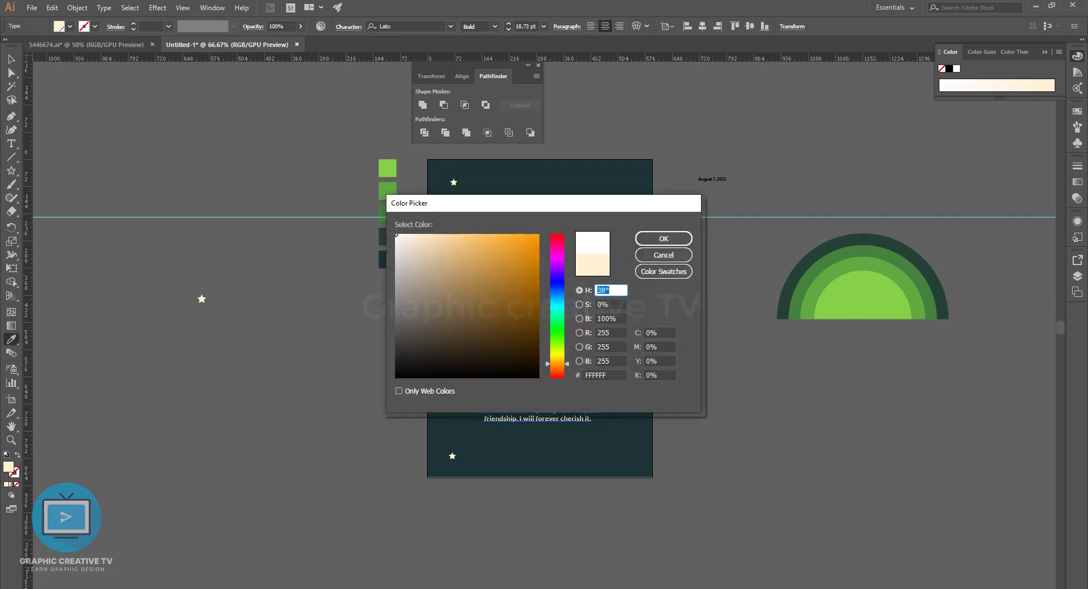
click(663, 239)
key(v)
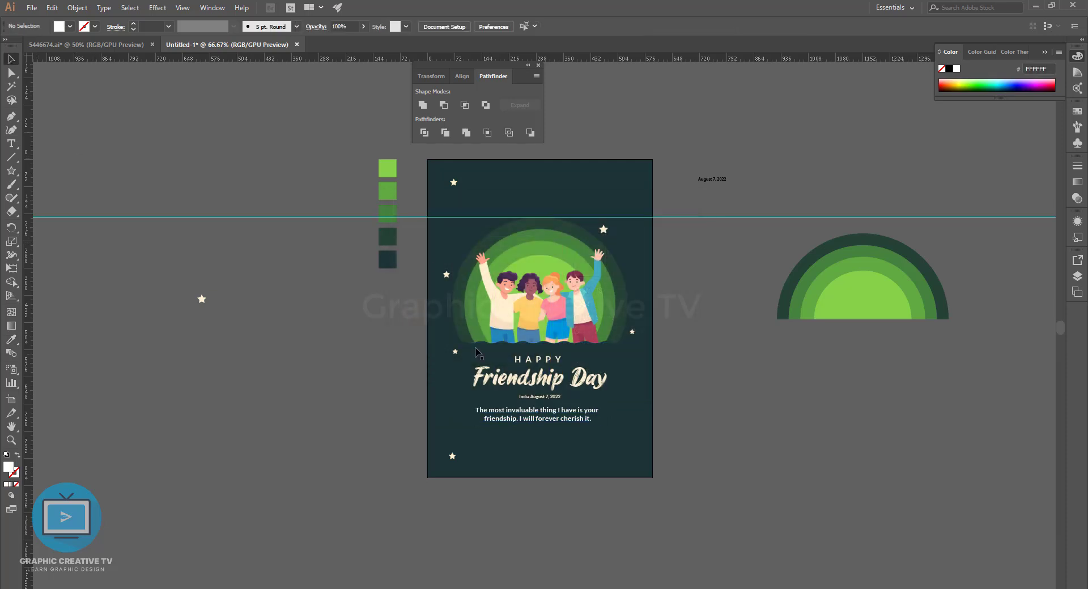
- Colour the HAPPY, Friendship Day and date text cream FFF0D7
click(537, 401)
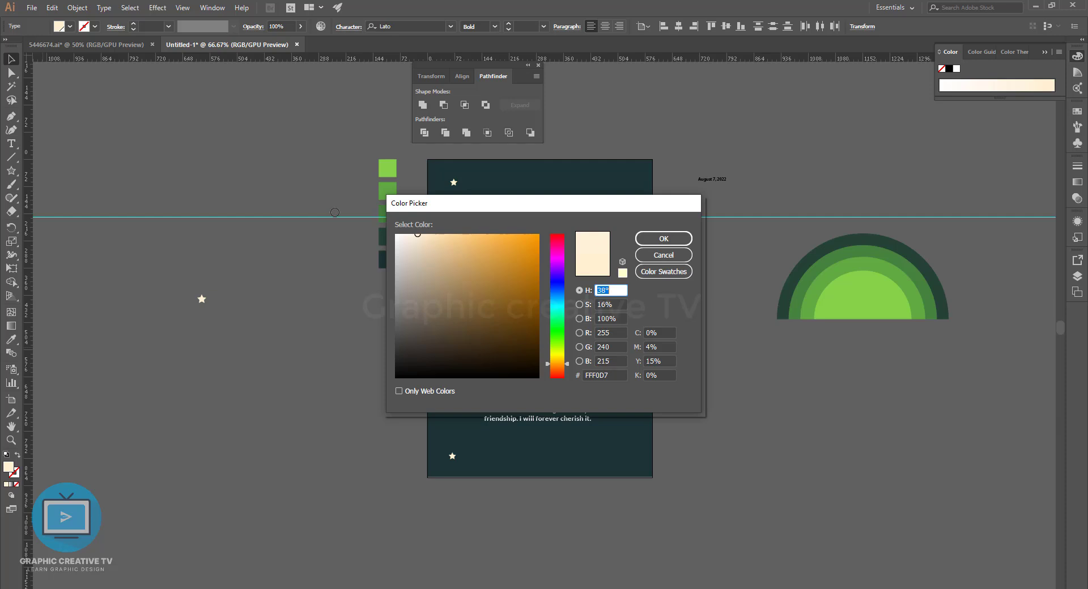
click(664, 239)
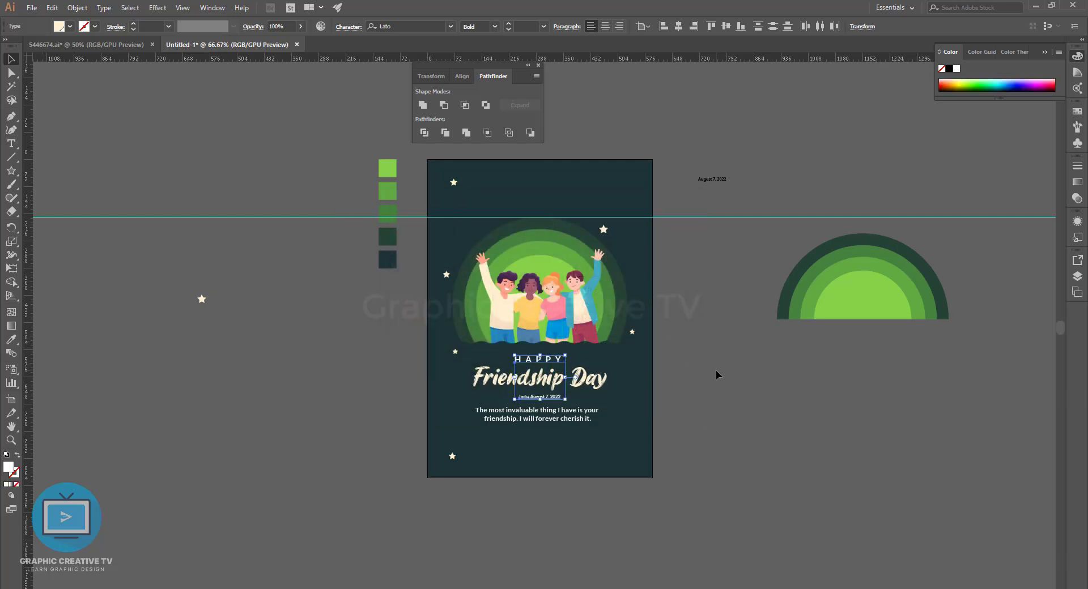
click(677, 378)
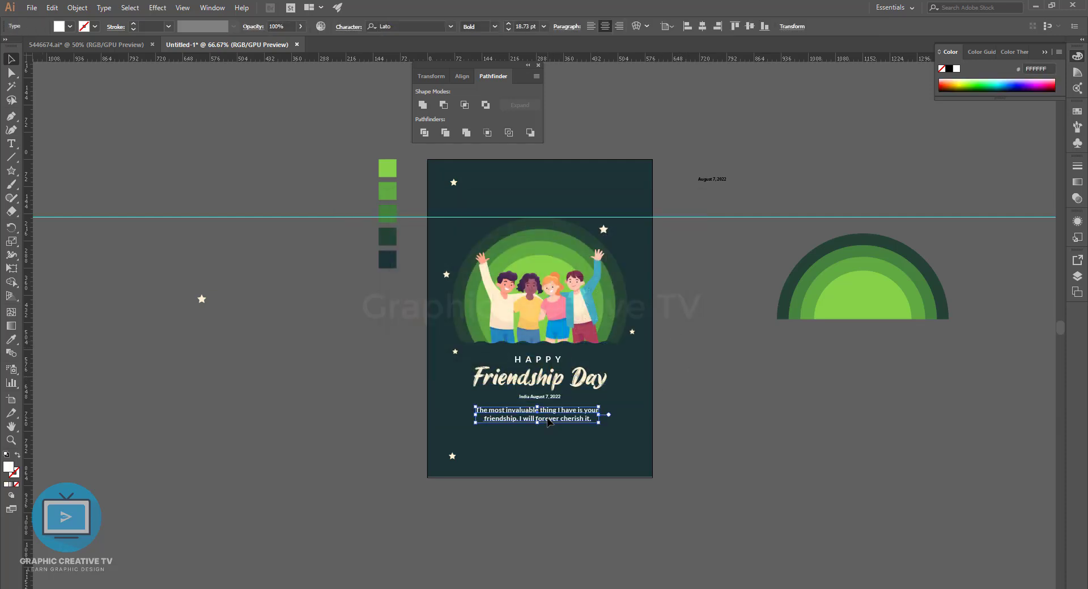
- Nudge the upper-right star and move the spare green arc shape off the page
drag(603, 229, 608, 226)
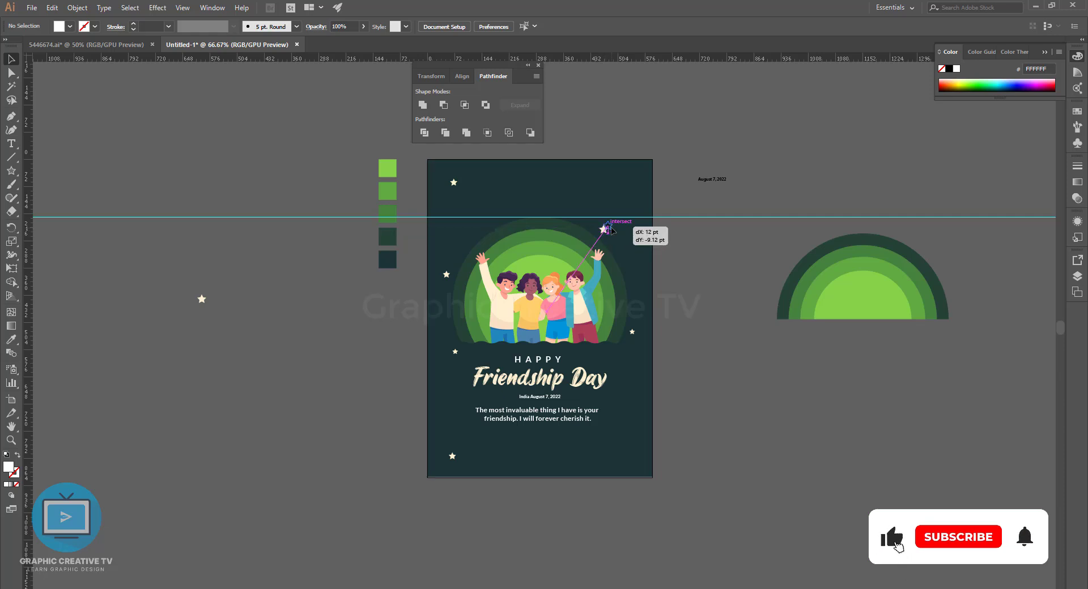
click(692, 316)
click(587, 290)
click(712, 347)
click(847, 294)
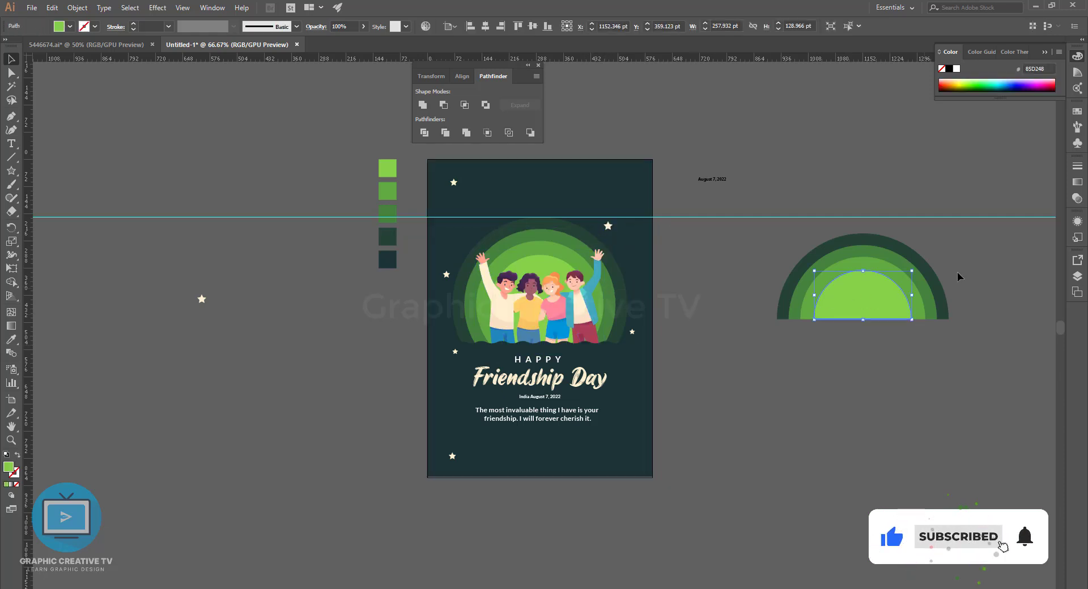
click(919, 331)
mouse_move(948, 319)
mouse_down()
mouse_move(607, 226)
mouse_move(432, 193)
mouse_up()
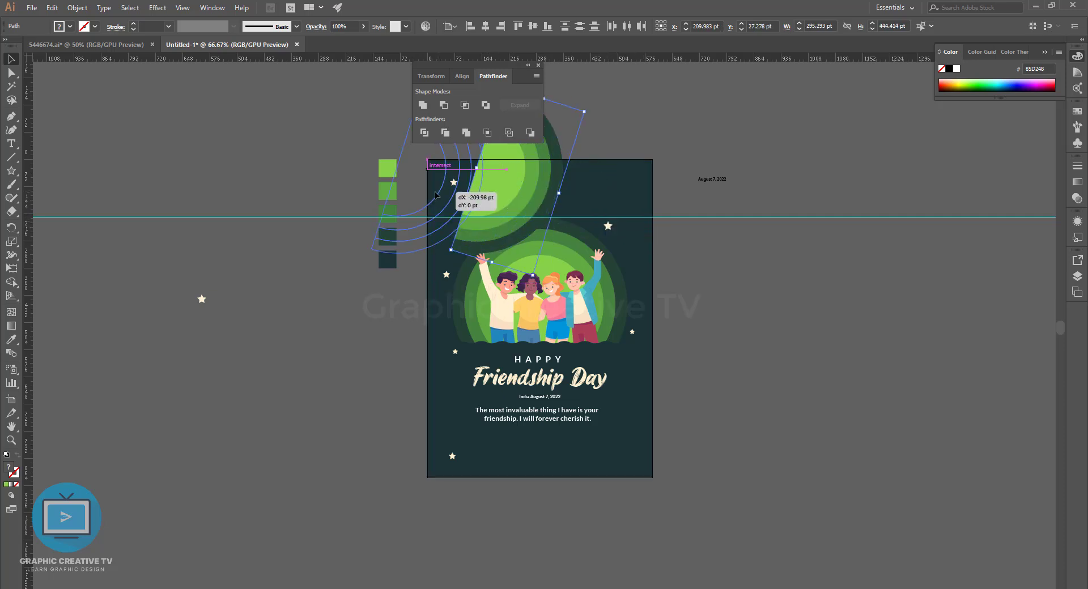
drag(453, 274, 481, 448)
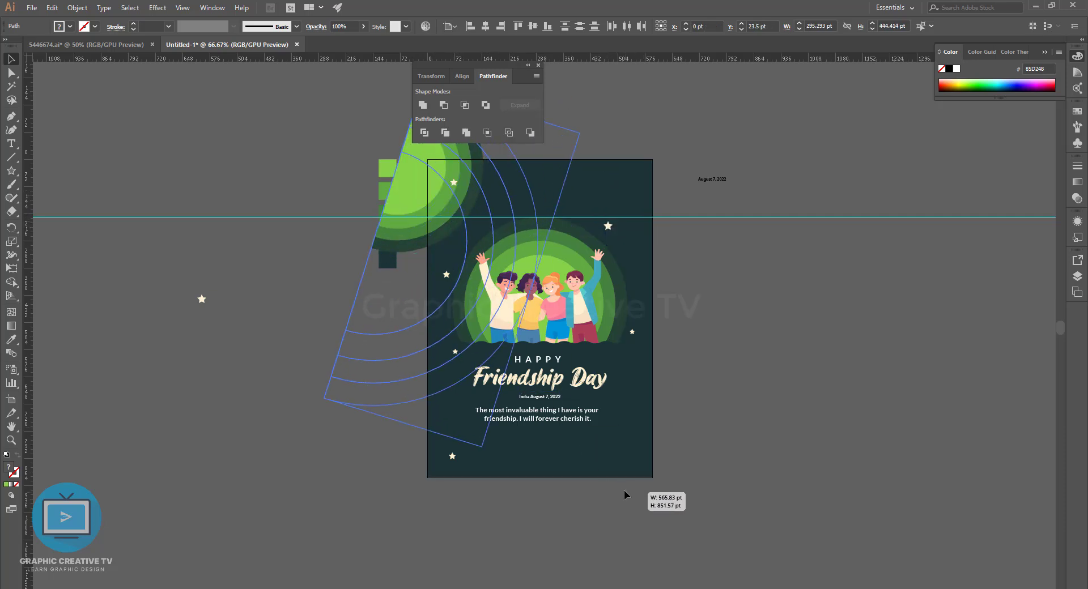
drag(458, 318, 920, 349)
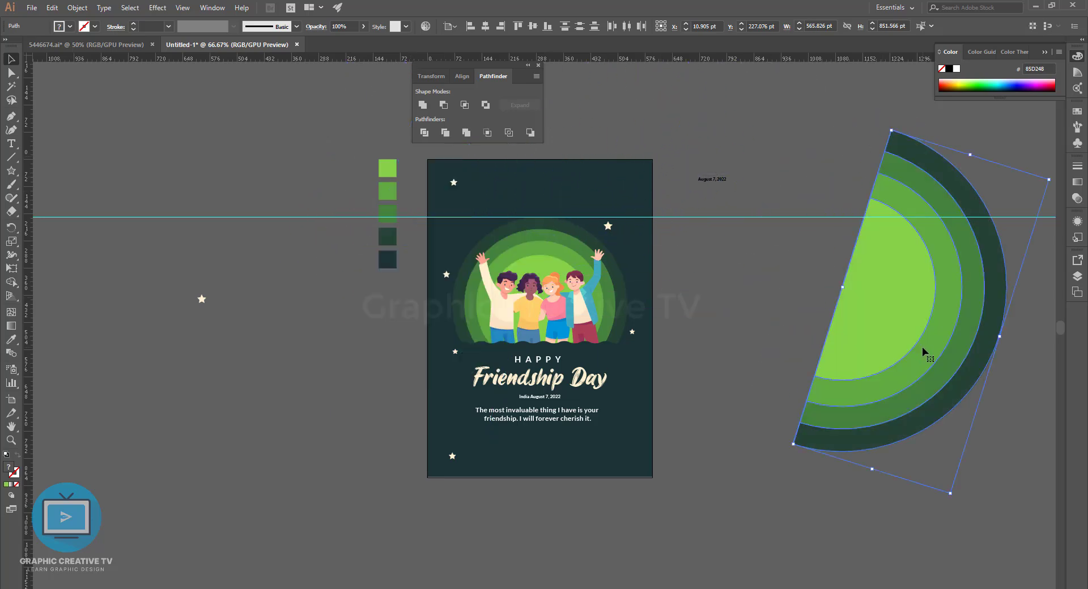
- Enlarge the friends illustration slightly and reposition it over the arcs
click(581, 317)
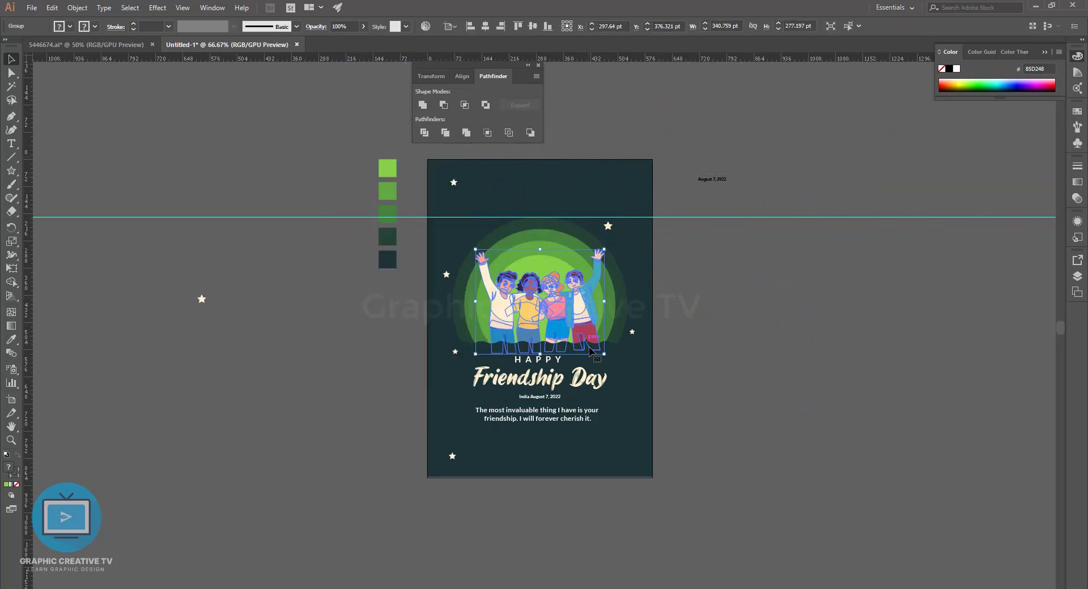
drag(604, 353, 609, 363)
drag(567, 314, 568, 314)
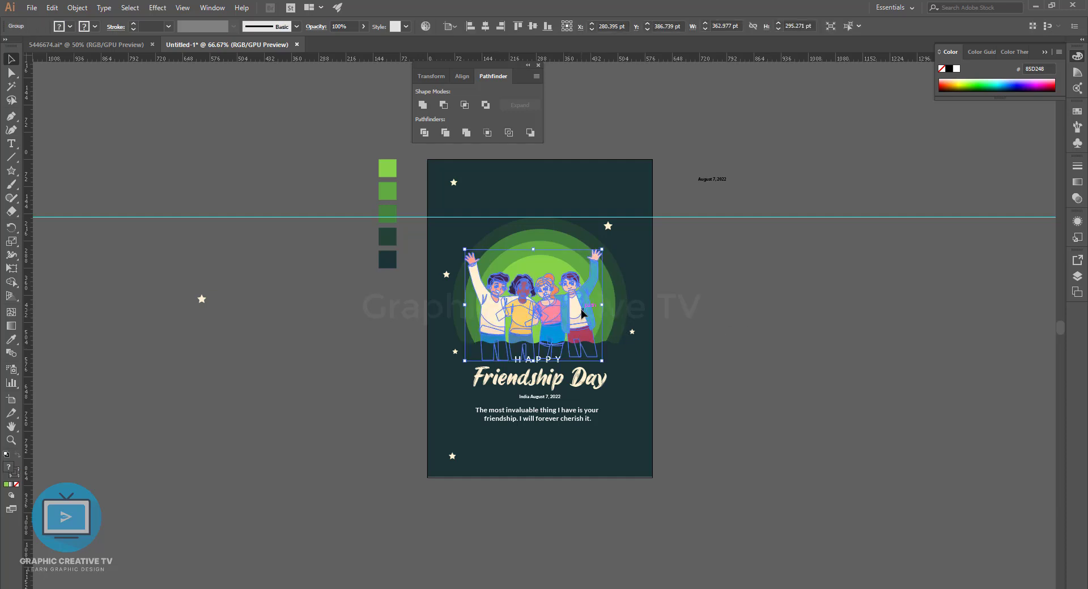
click(808, 378)
- Paste a background copy in front and shrink it to about 538.56 × 761.67 pt
click(640, 468)
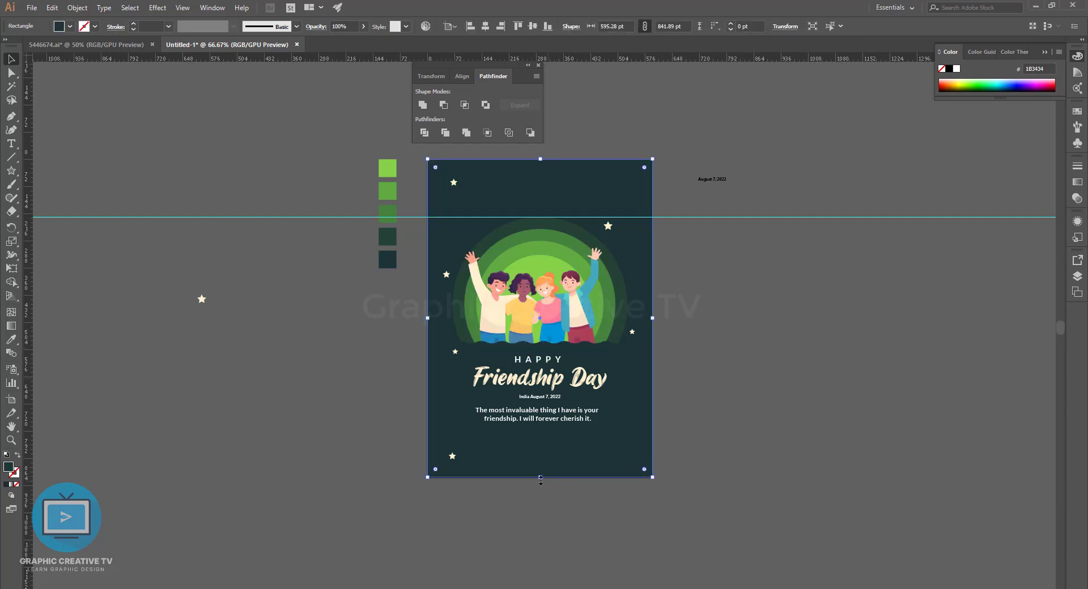
drag(543, 477, 543, 478)
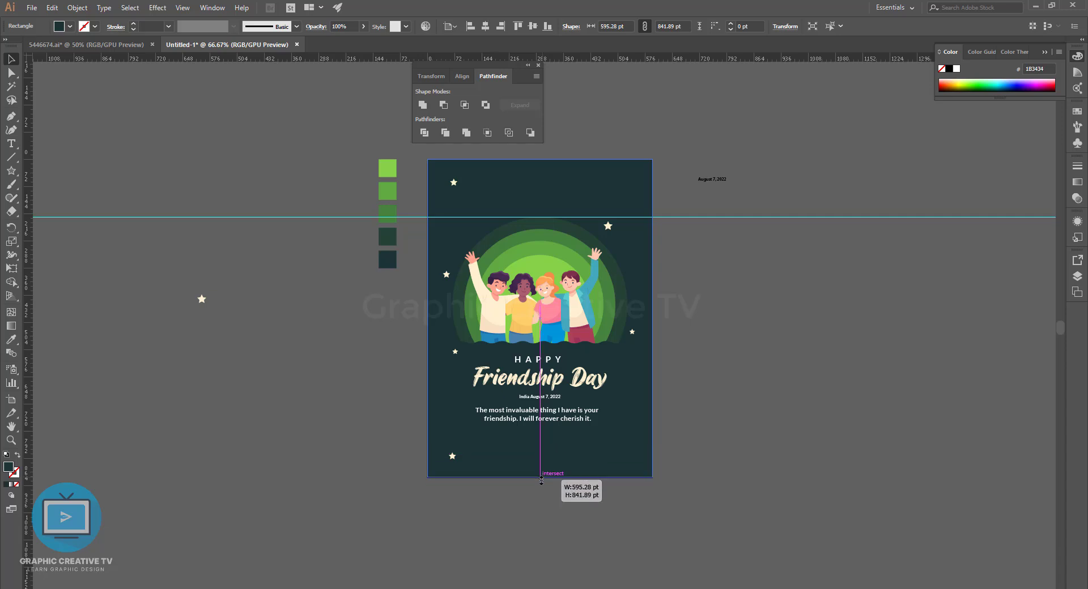
click(753, 489)
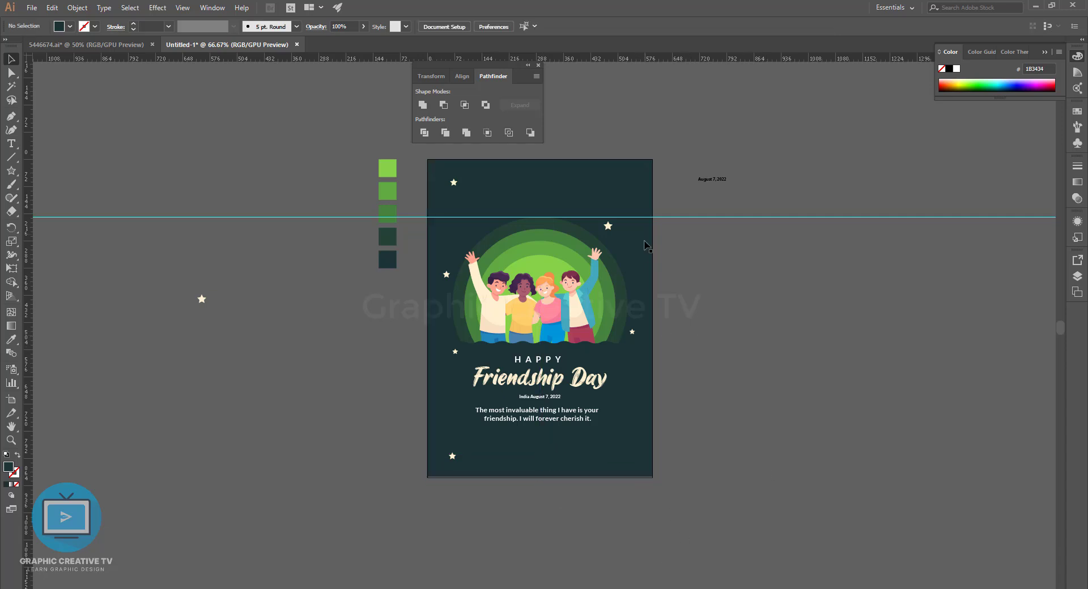
click(644, 243)
click(787, 369)
click(12, 170)
key(v)
click(524, 188)
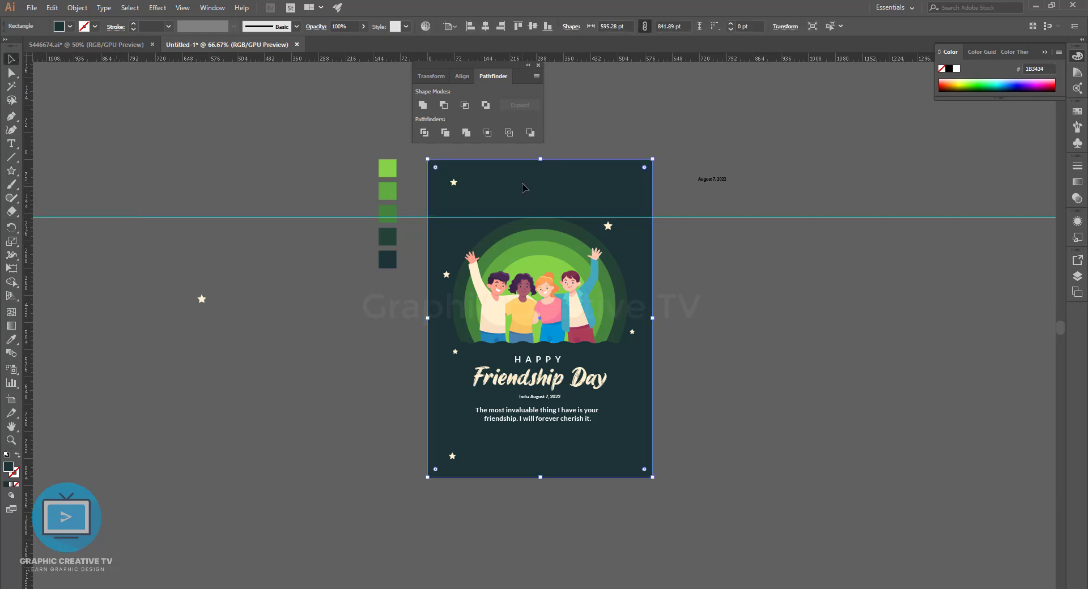
key(ctrl+shift+bracketright)
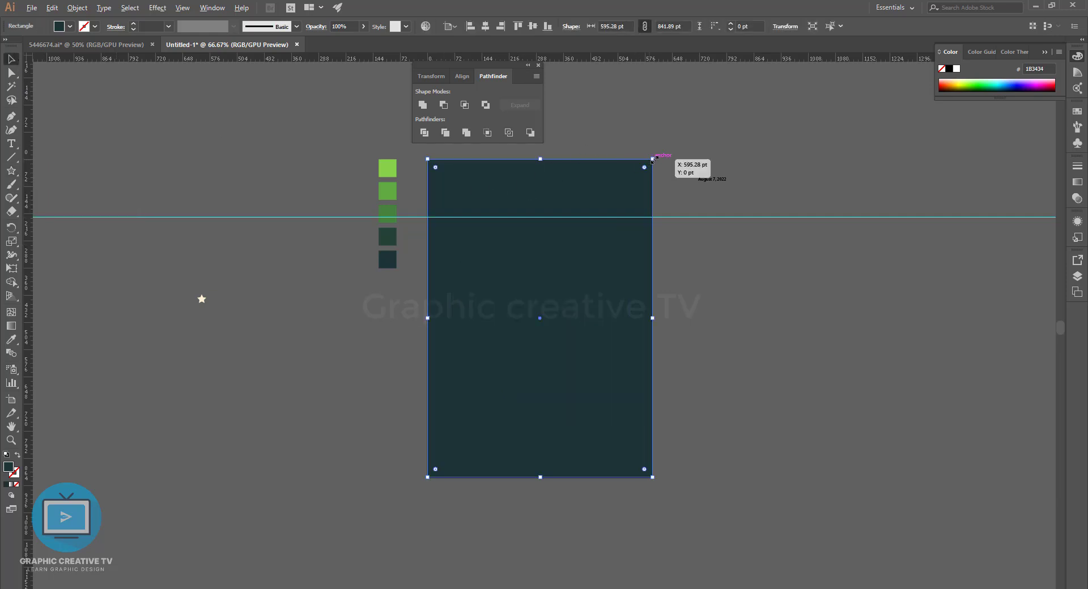
drag(652, 159, 647, 170)
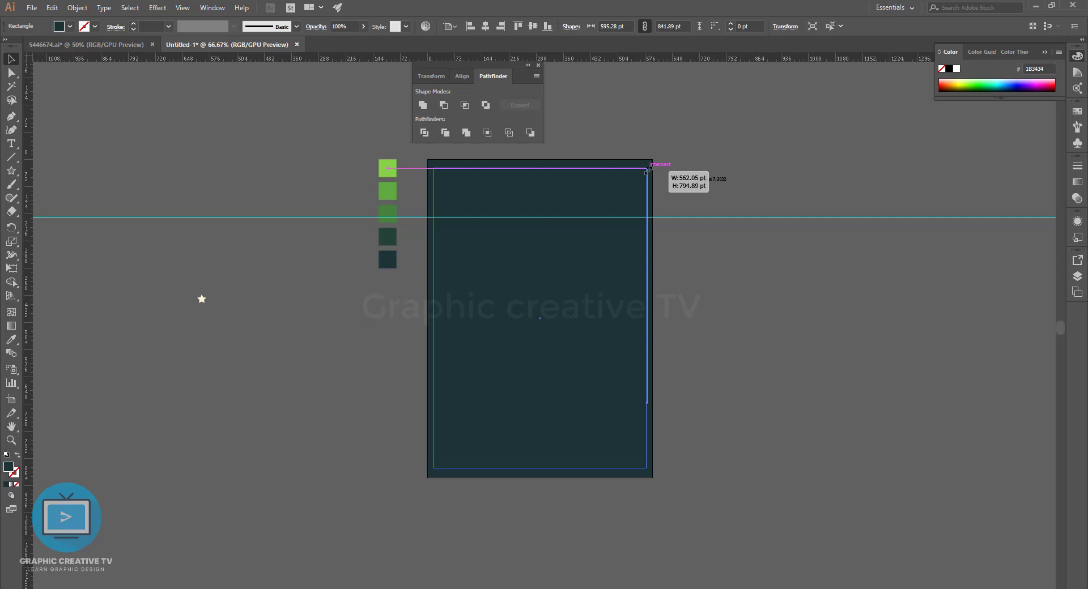
drag(647, 170, 646, 176)
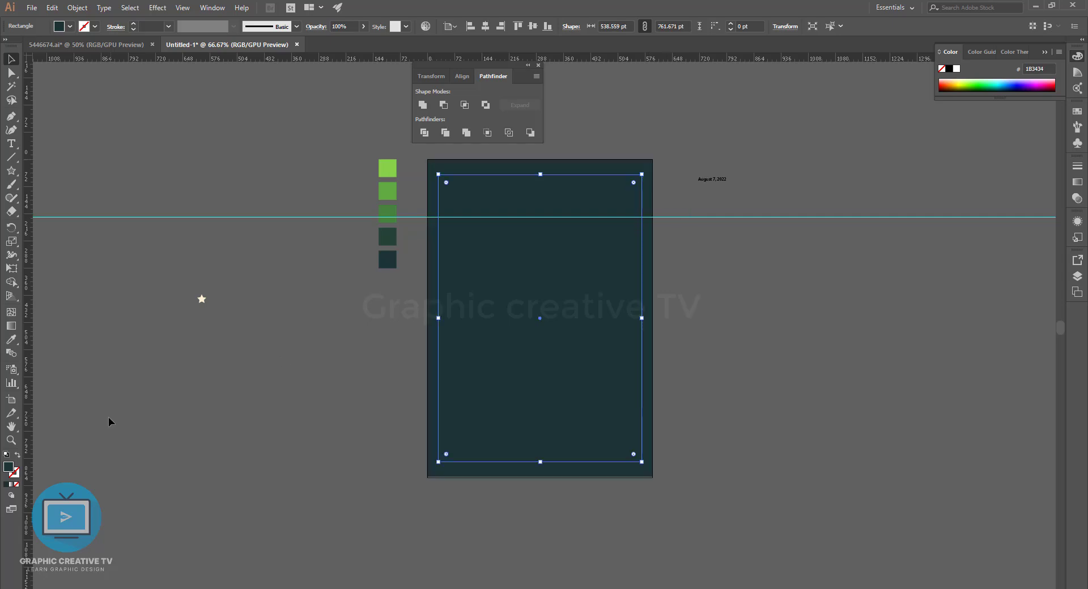
- Turn the copied page rectangle into a thin cream outline border frame
key(shift+x)
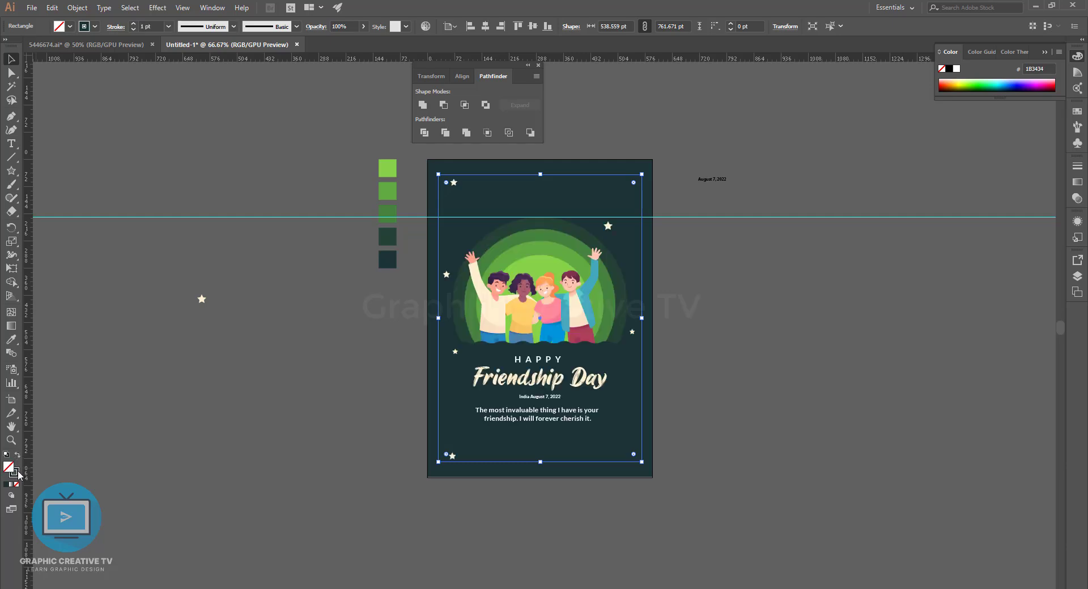
click(732, 202)
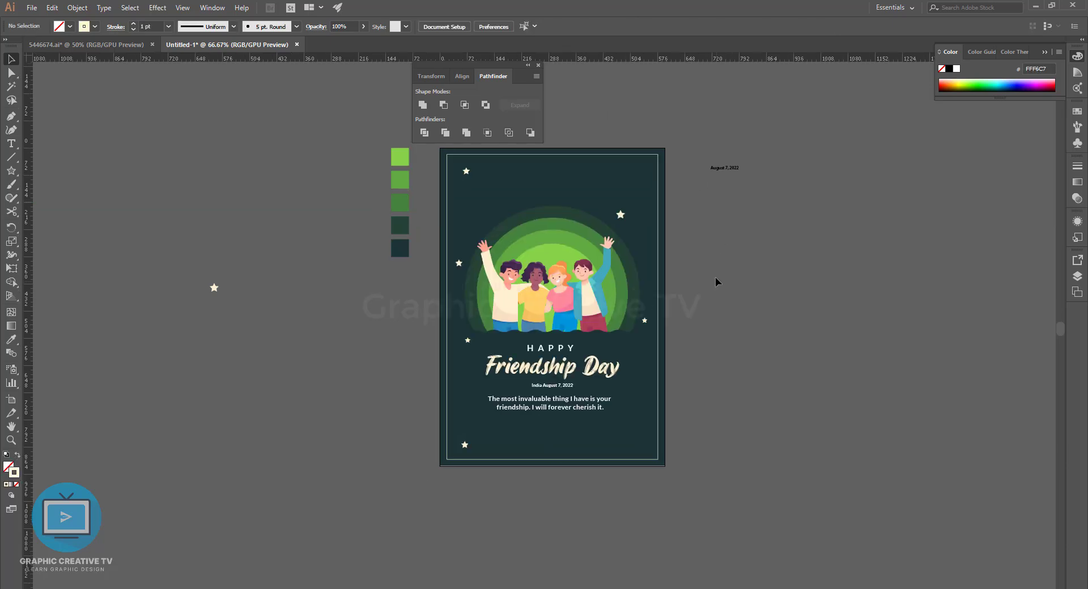
key(ctrl+equal)
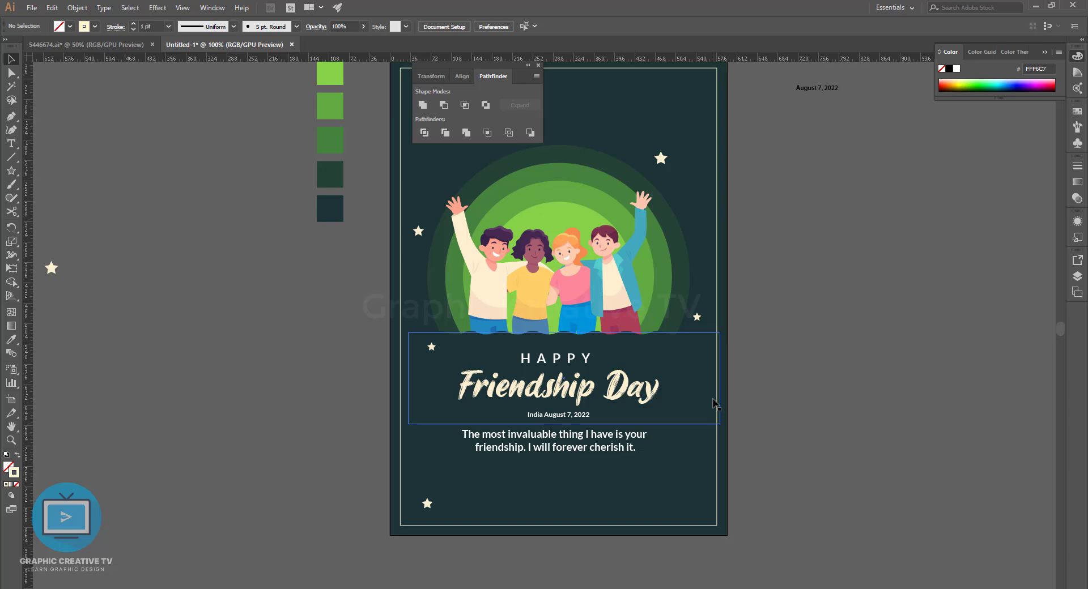
click(720, 407)
click(785, 418)
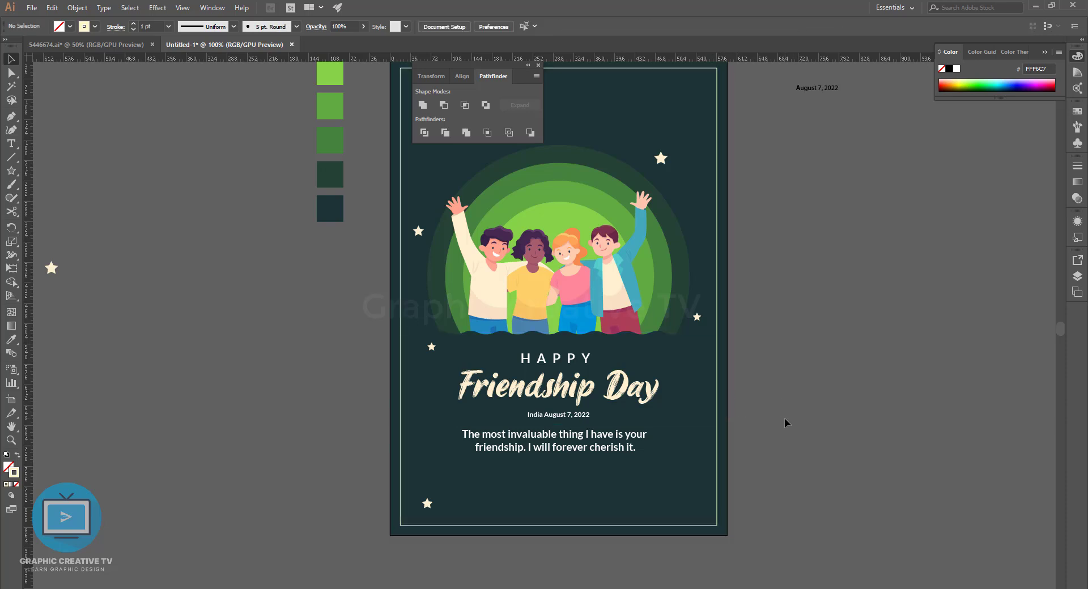
click(724, 420)
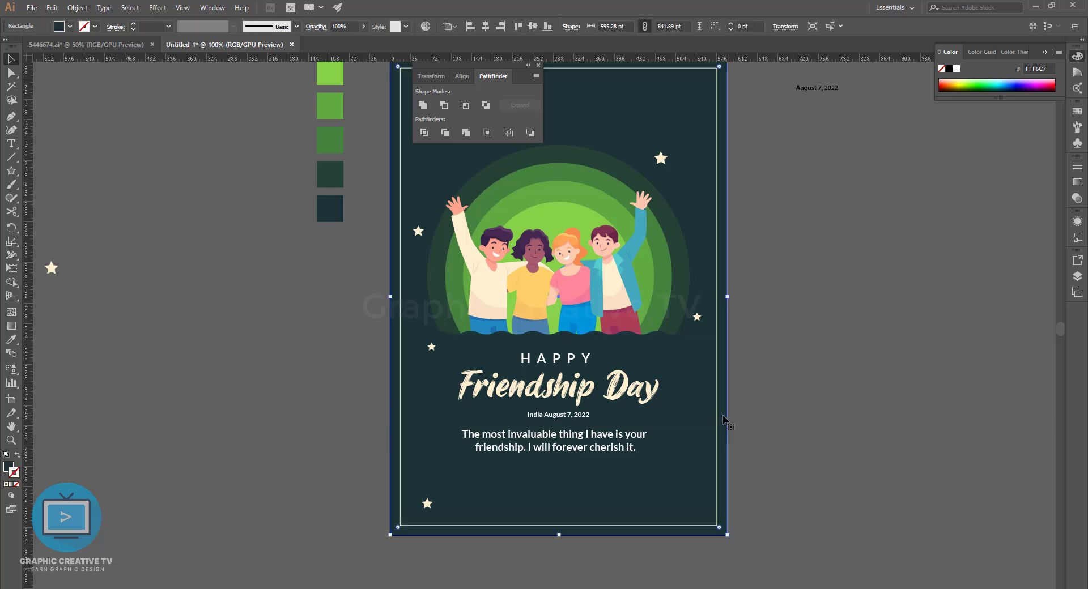
scroll(725, 416, down, 1)
drag(792, 276, 788, 423)
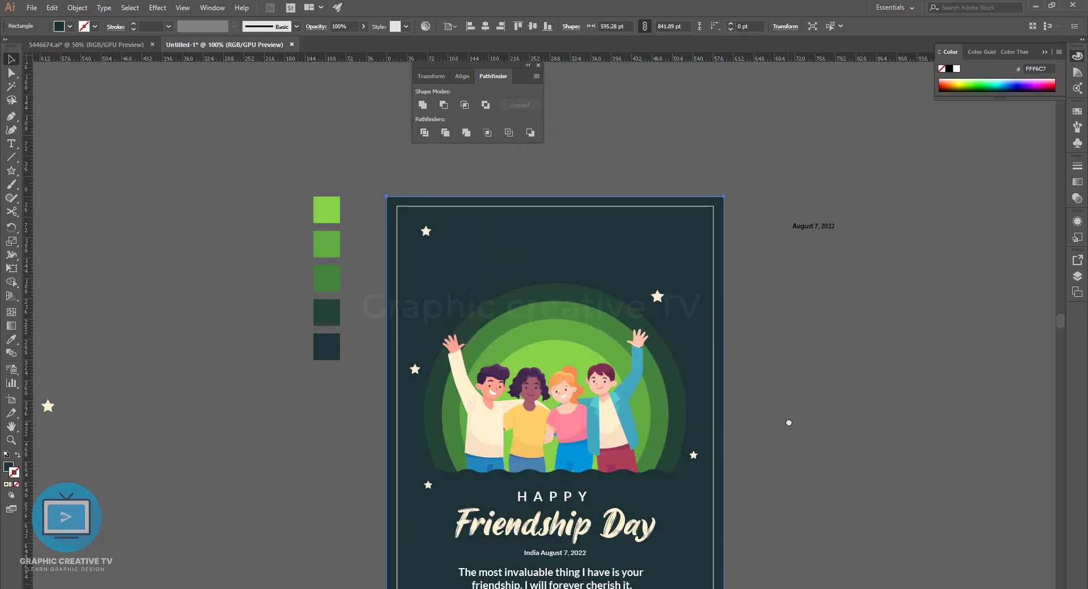
drag(780, 318, 775, 183)
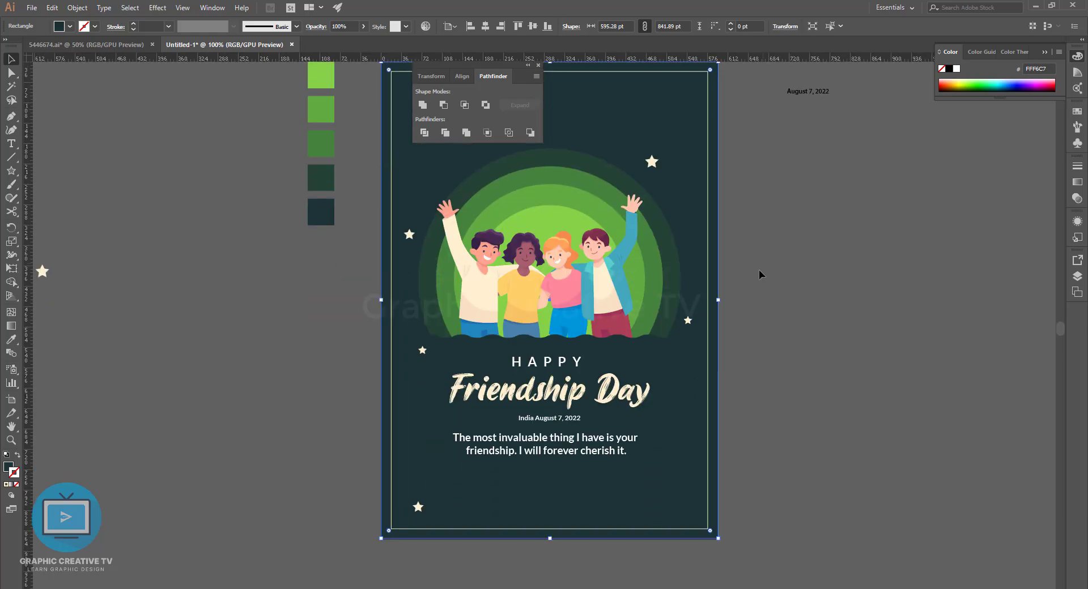
click(763, 358)
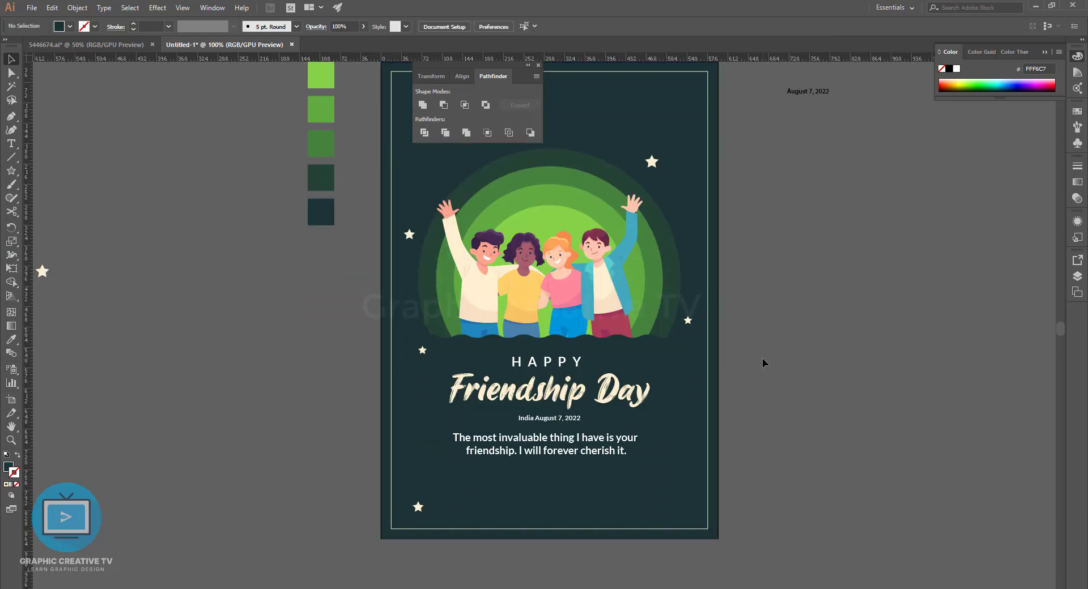
- Enlarge the date line to match the quote's text style
click(547, 364)
click(564, 420)
key(i)
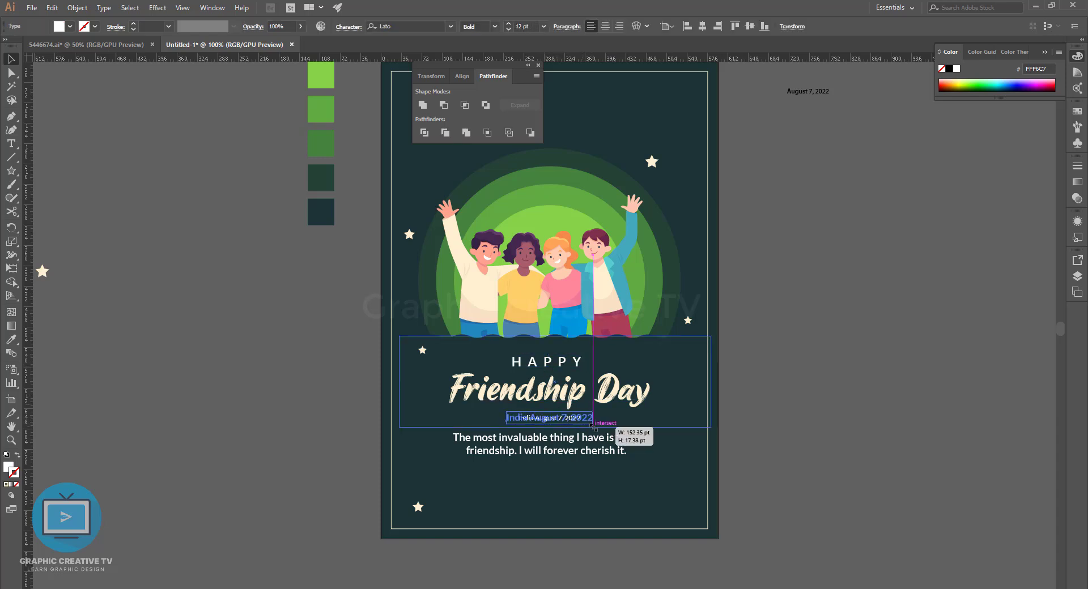
click(612, 438)
key(v)
click(776, 453)
- Nudge the quote slightly lower and select the date and title together
click(580, 452)
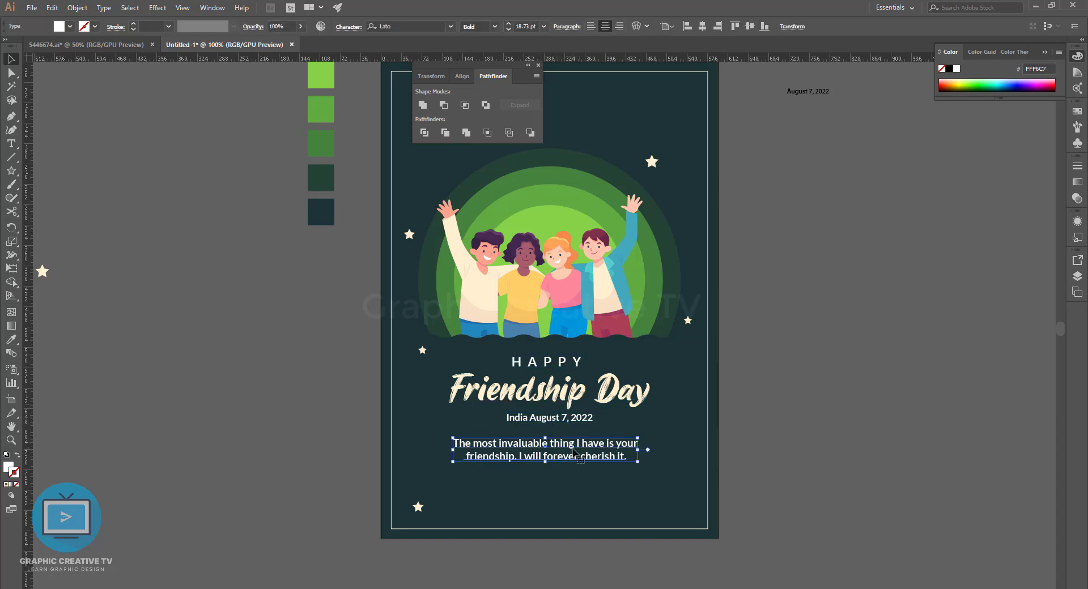
key(Down)
key(Down)
key(Down)
key(Down)
key(Down)
key(Down)
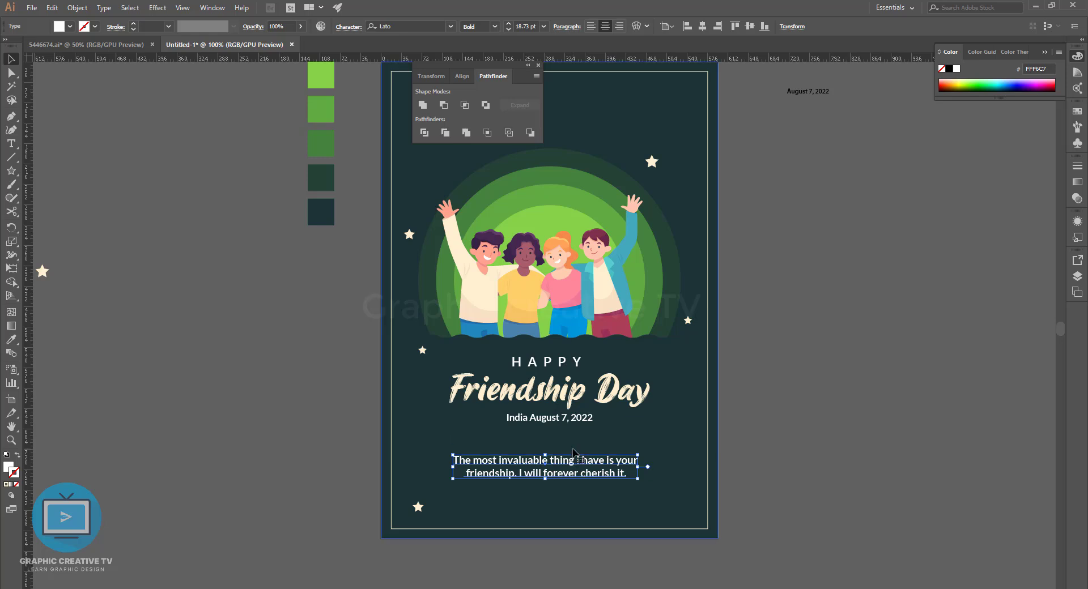
click(548, 418)
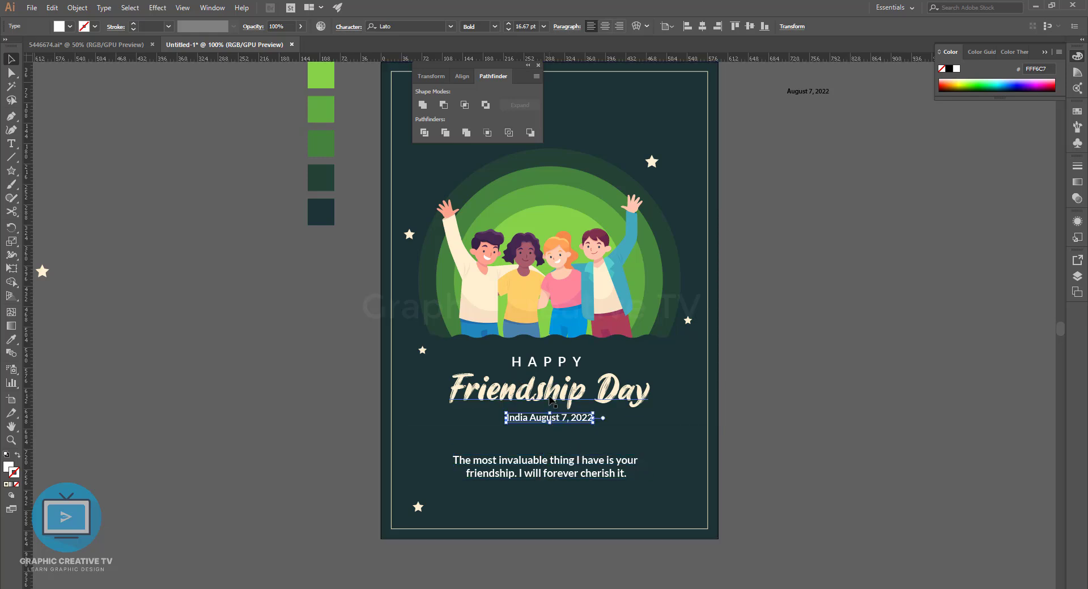
shift+click(550, 362)
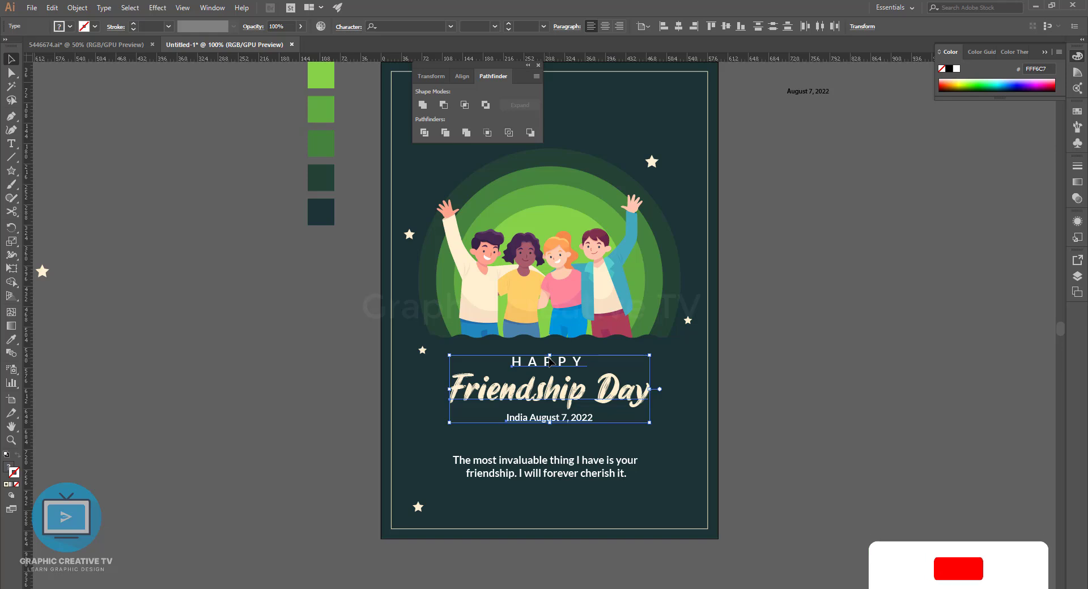
- Draw a horizontal divider line between the date and the quote
click(283, 264)
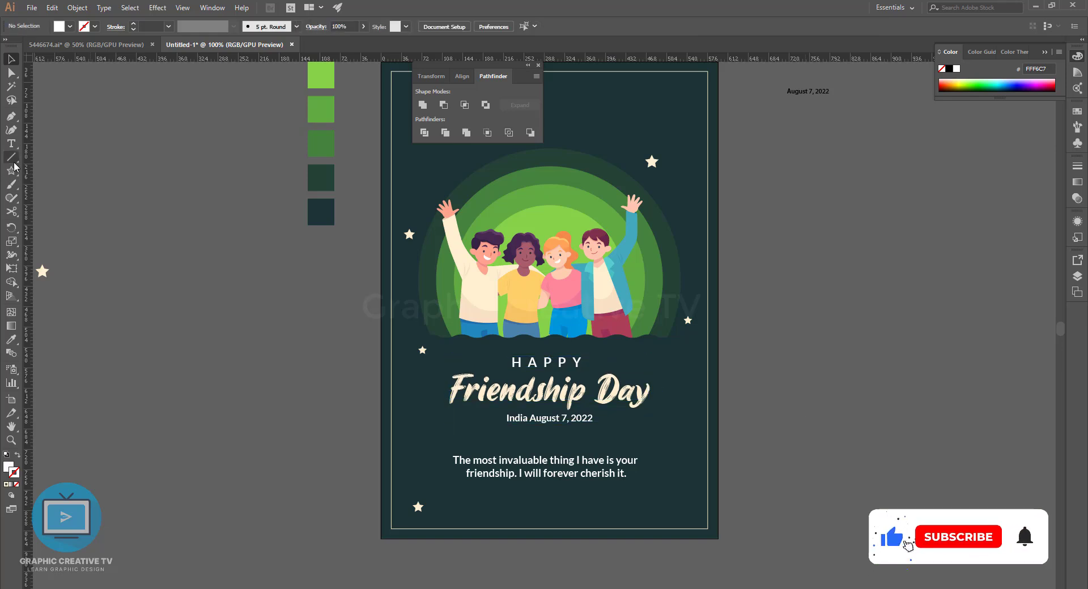
click(10, 157)
drag(281, 440, 629, 440)
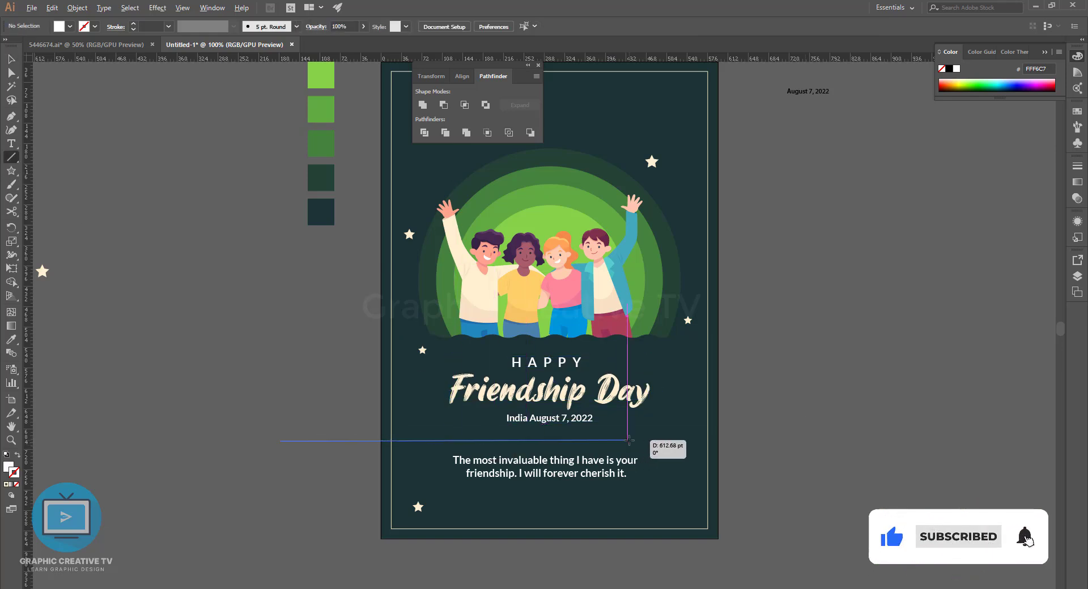
key(ctrl+z)
drag(454, 440, 656, 439)
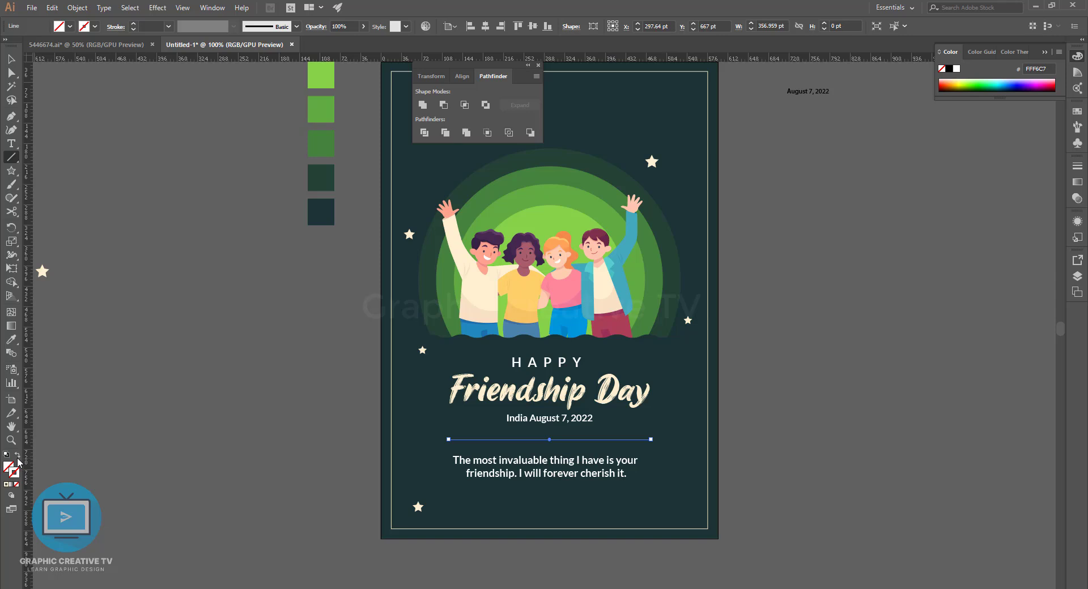
- Give the divider a cream 0.75 pt stroke with an elliptical tapered width profile
click(6, 485)
click(169, 26)
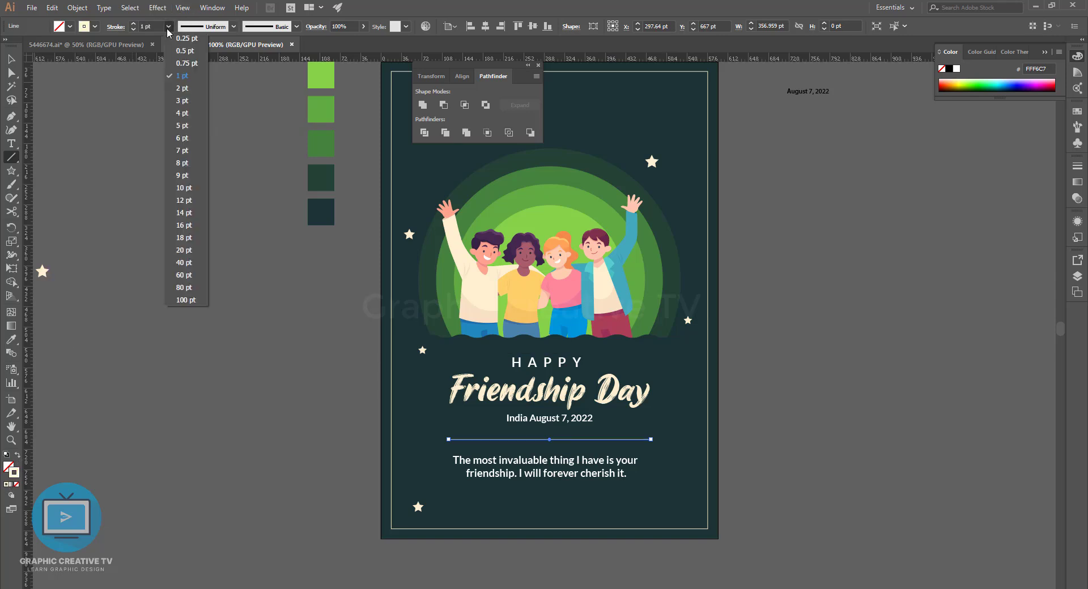
click(176, 66)
click(233, 27)
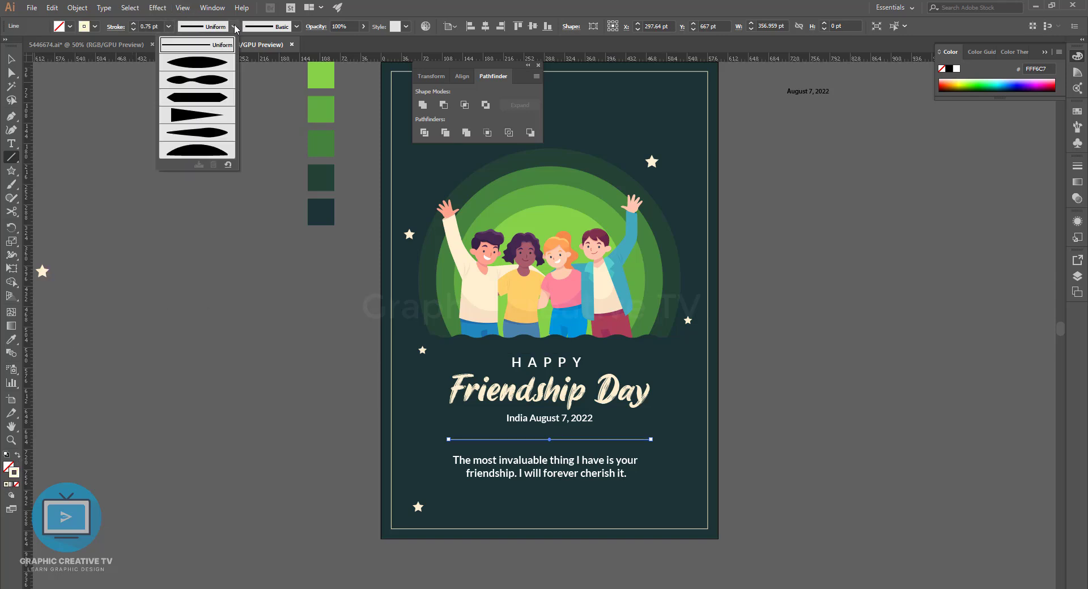
click(178, 65)
- Deselect the divider and zoom in and out to inspect it on the poster
key(ctrl+shift+a)
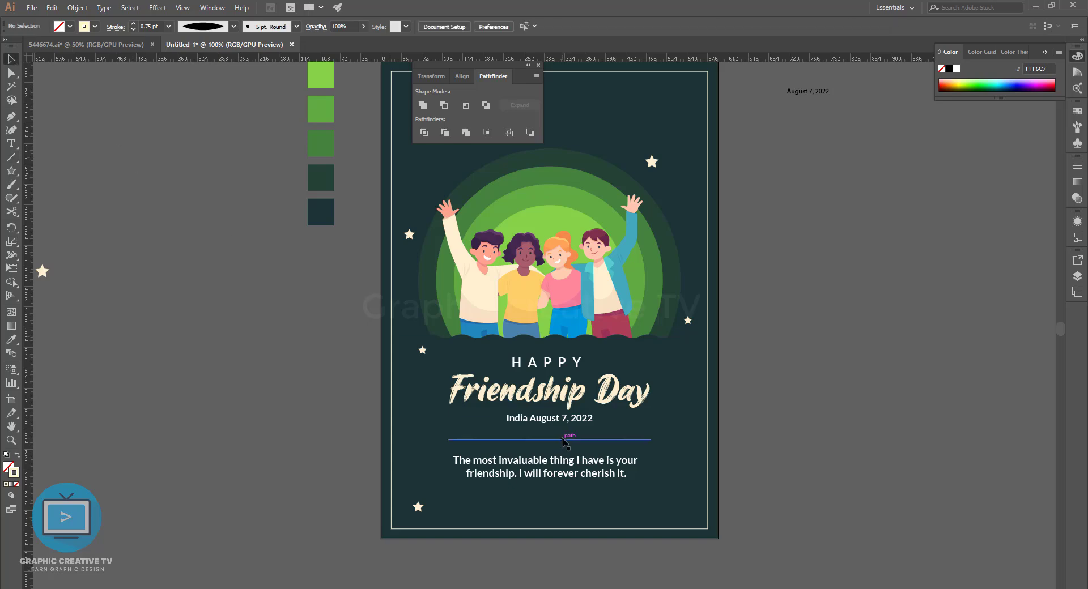
key(ctrl+equal)
key(ctrl+equal)
key(ctrl+equal)
drag(560, 439, 589, 174)
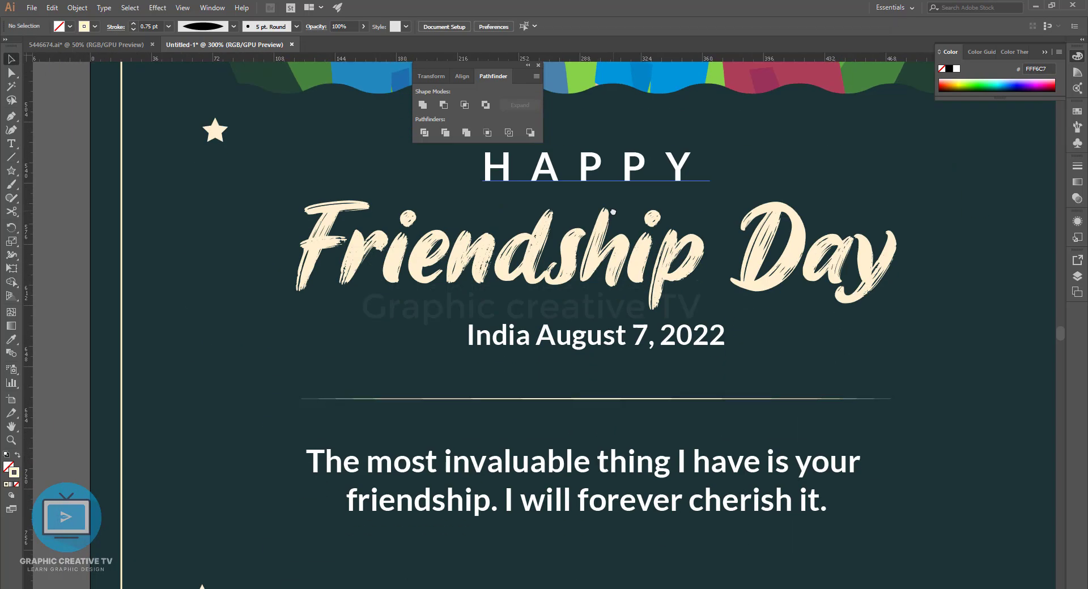
key(ctrl+minus)
key(ctrl+minus)
key(ctrl+minus)
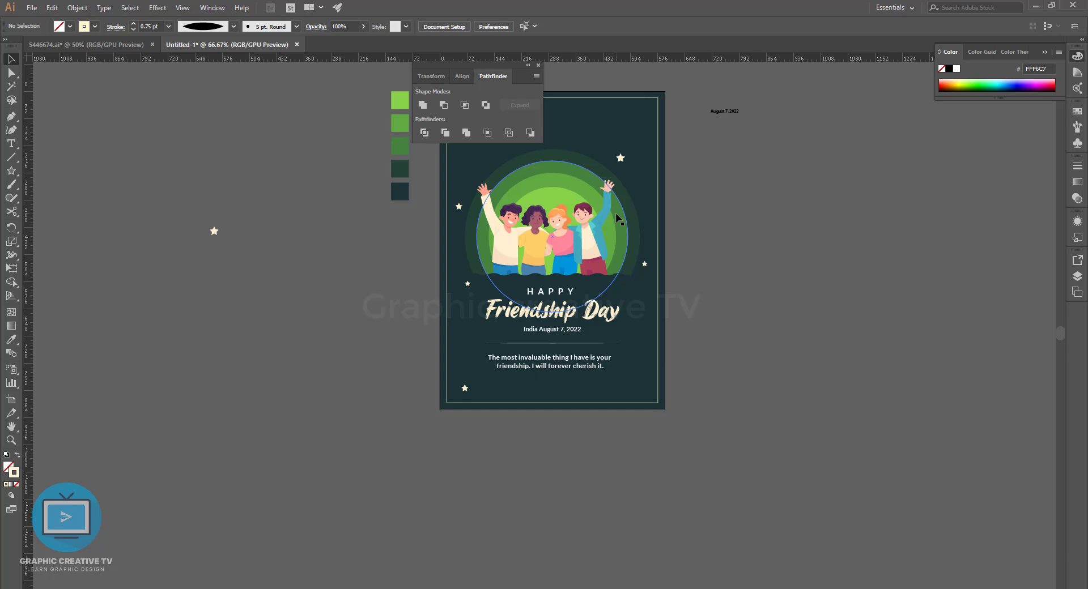
drag(765, 280, 759, 367)
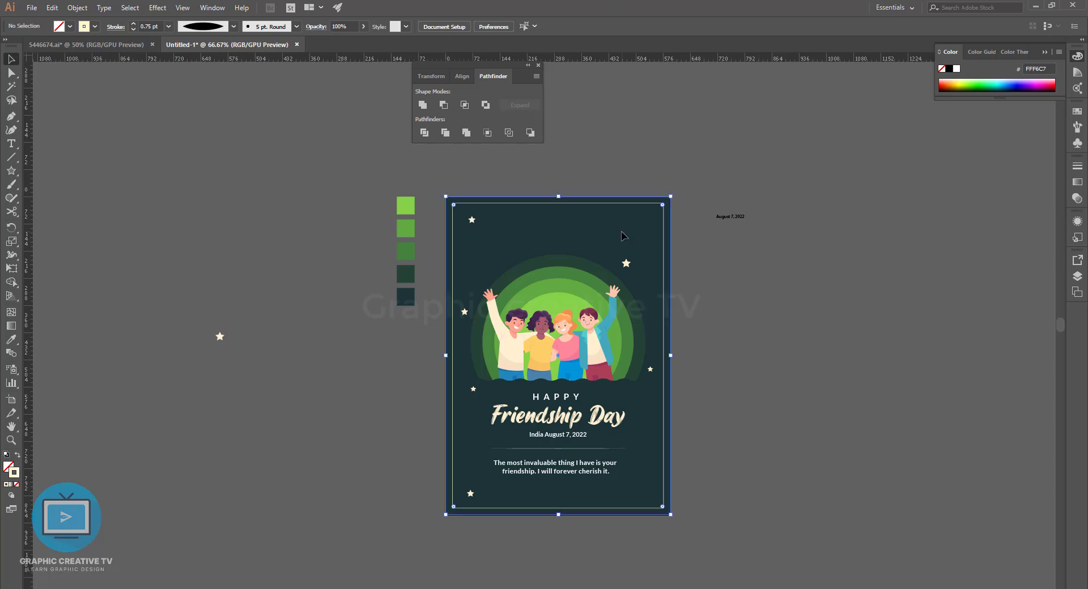
key(ctrl+plus)
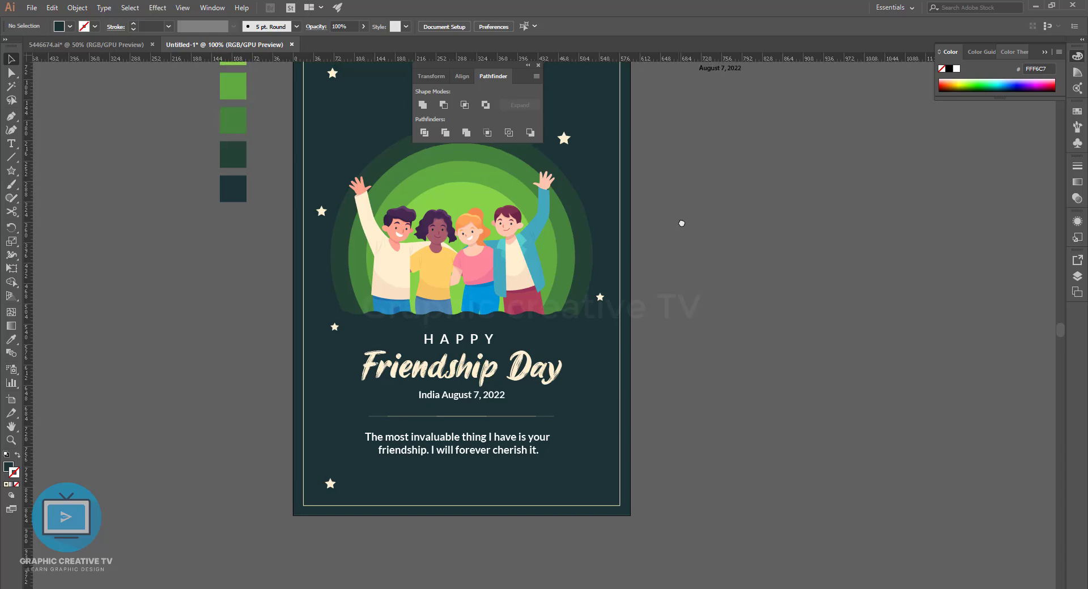
- Move a top-left star toward top centre and a lower-left star beside the friends, and copy one to the lower right
scroll(696, 235, up, 5)
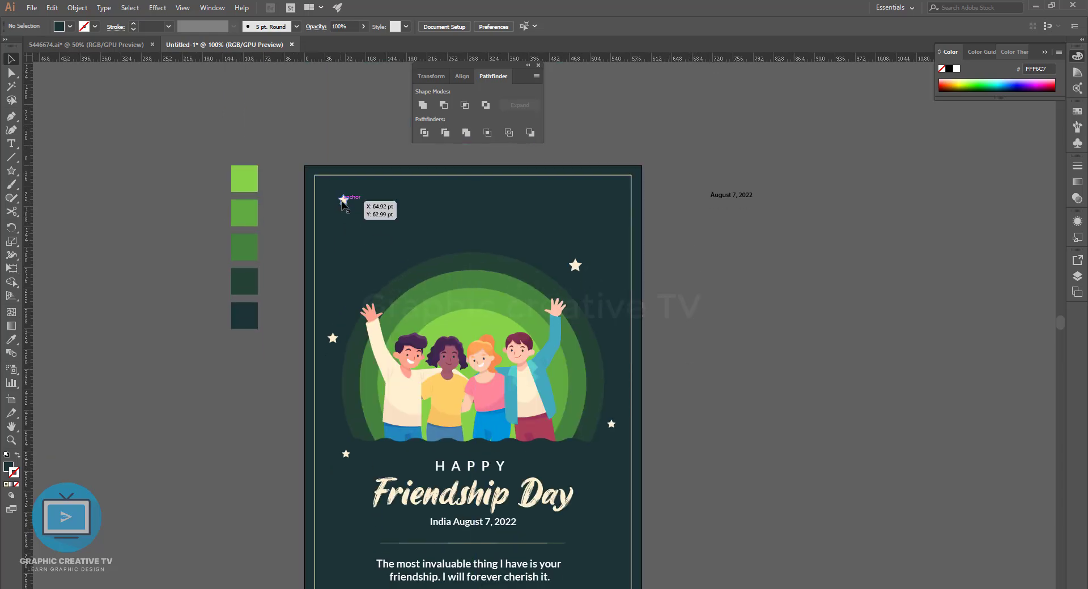
drag(344, 201, 457, 195)
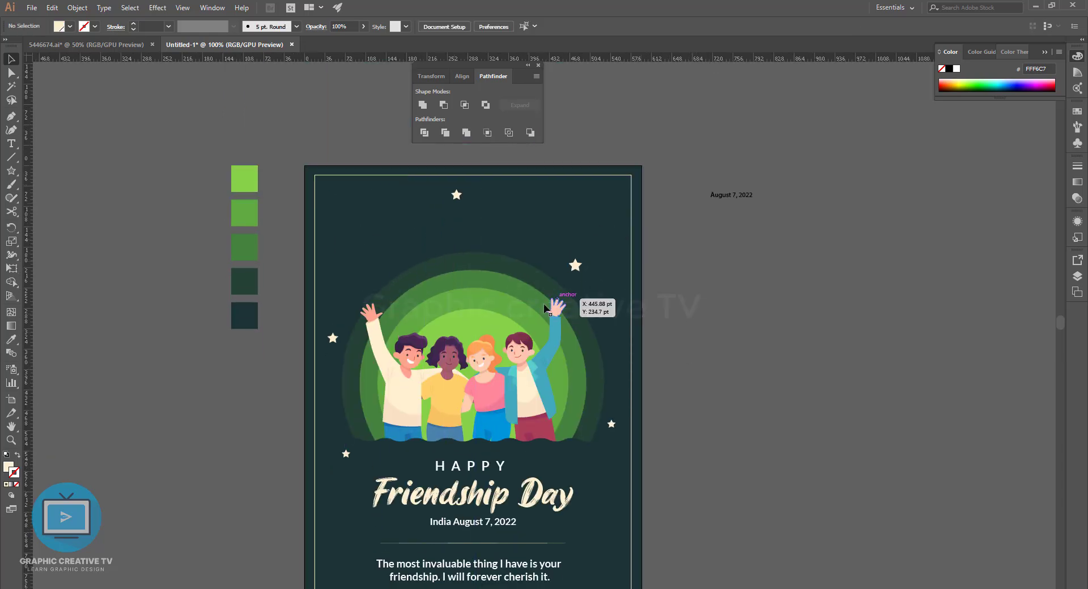
drag(345, 454, 344, 228)
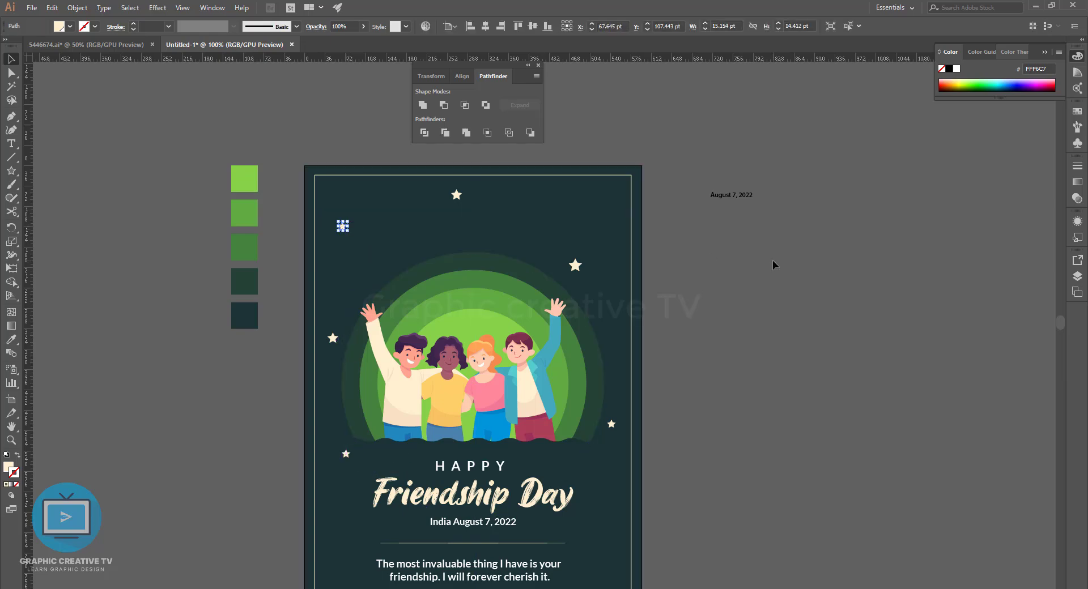
scroll(773, 260, down, 5)
scroll(735, 304, up, 3)
scroll(735, 305, down, 2)
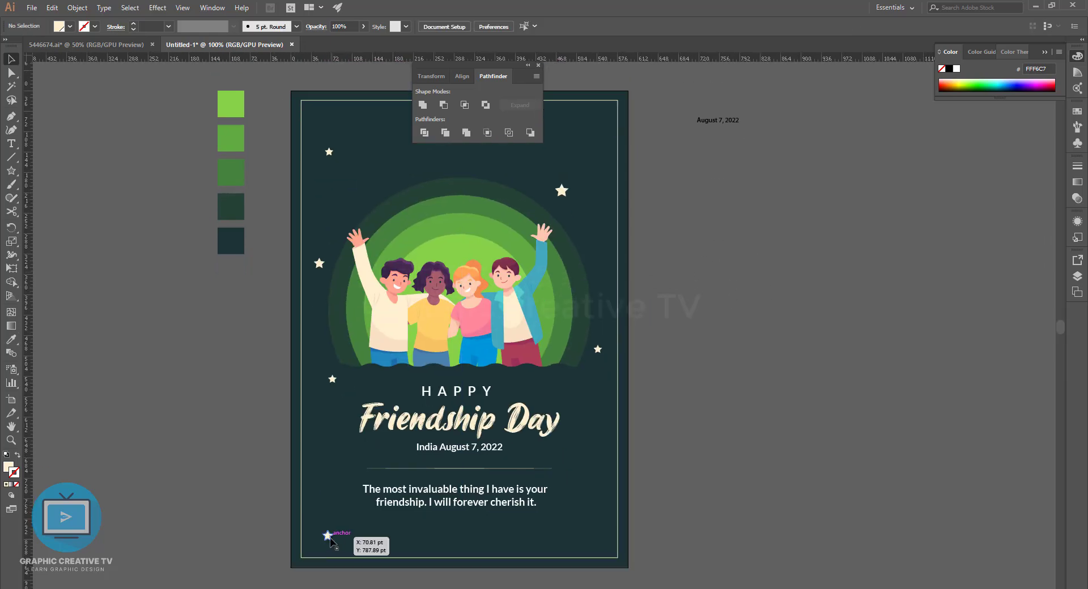
mouse_move(332, 378)
mouse_down()
mouse_move(341, 396)
mouse_move(608, 553)
mouse_up()
- Centre the quote horizontally on the artboard
click(510, 494)
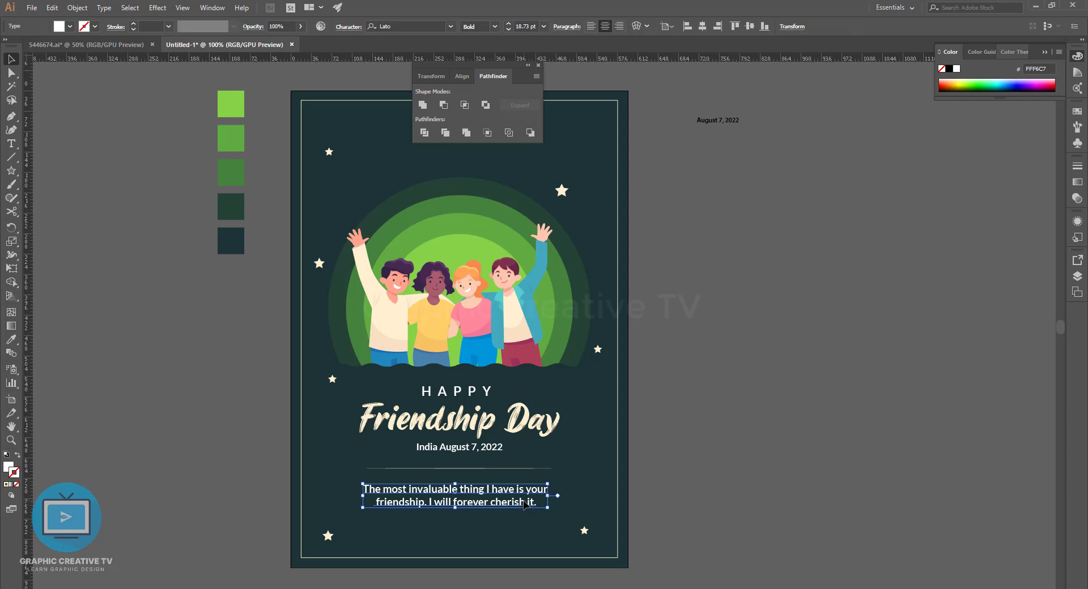
click(702, 29)
click(745, 360)
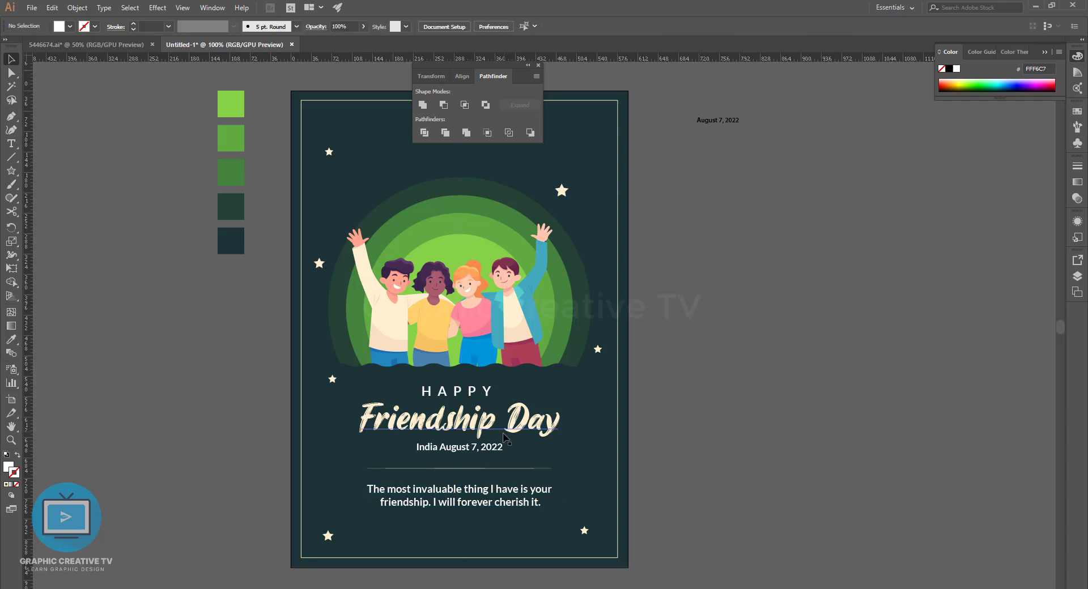
- Set the date in All Caps as 'INDIA AUGUST 7, 2022' and centre it on the artboard
click(489, 449)
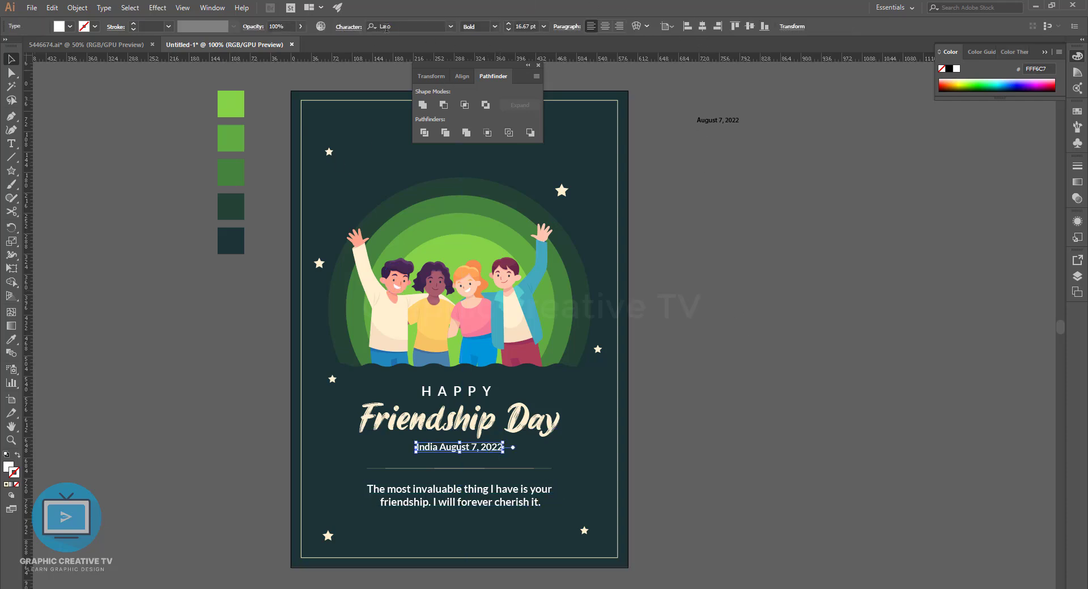
click(355, 34)
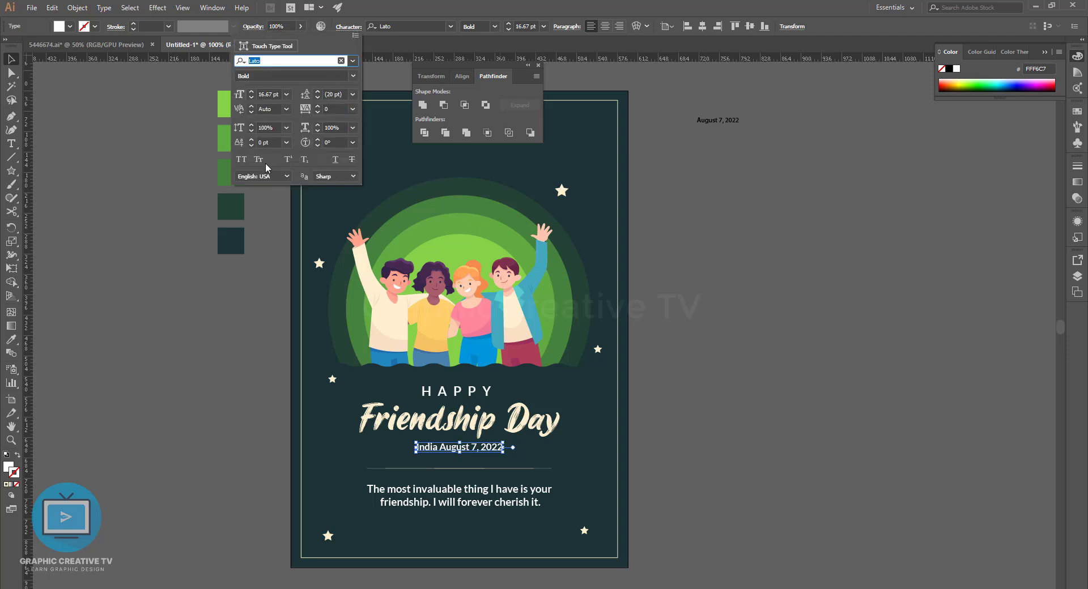
click(239, 164)
click(583, 433)
click(510, 448)
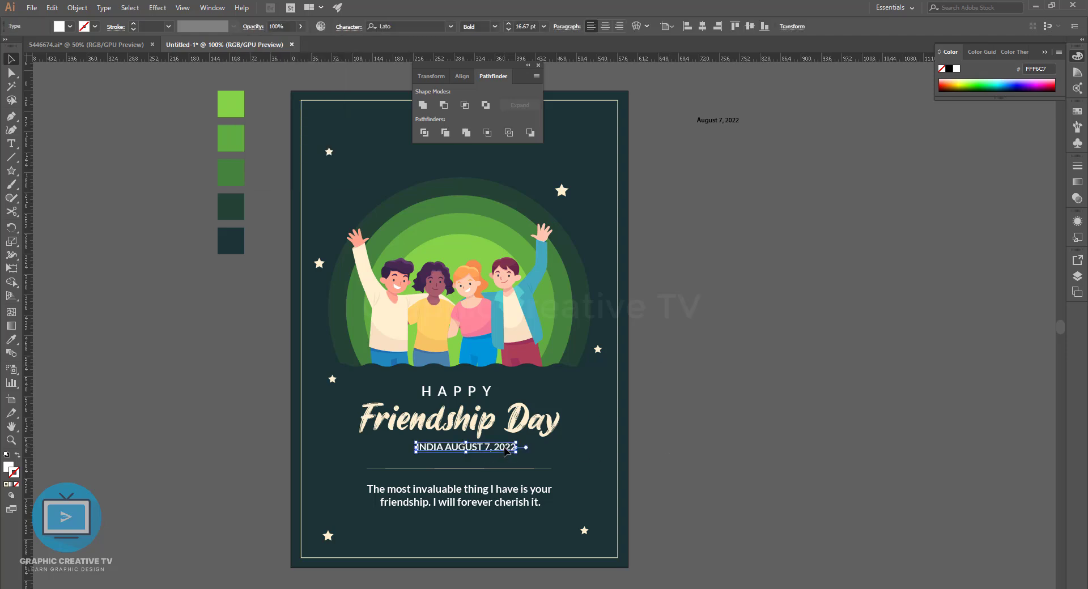
click(701, 27)
click(722, 362)
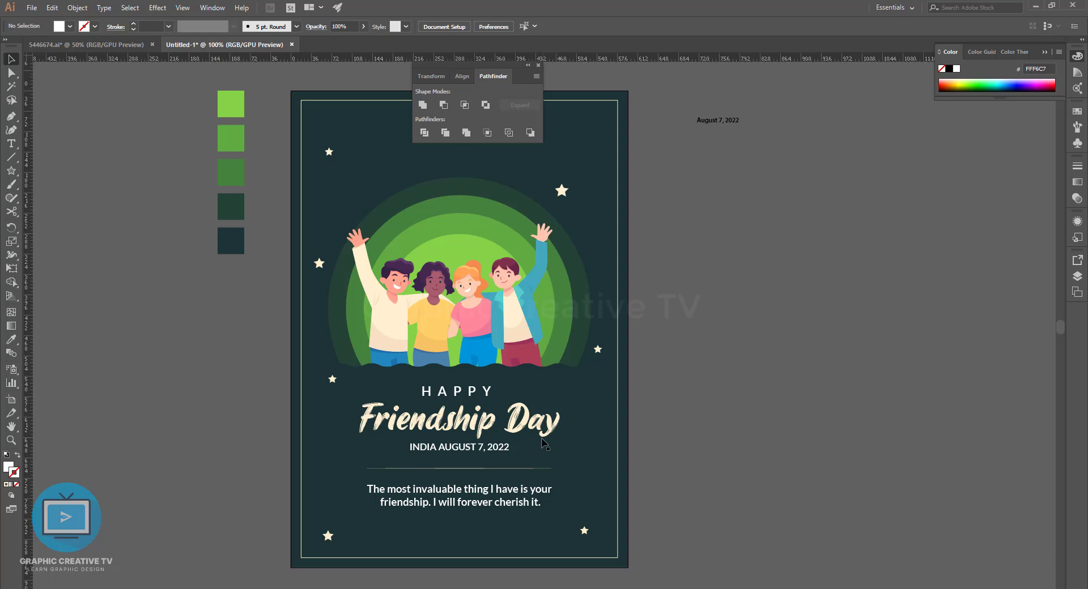
click(504, 451)
click(708, 394)
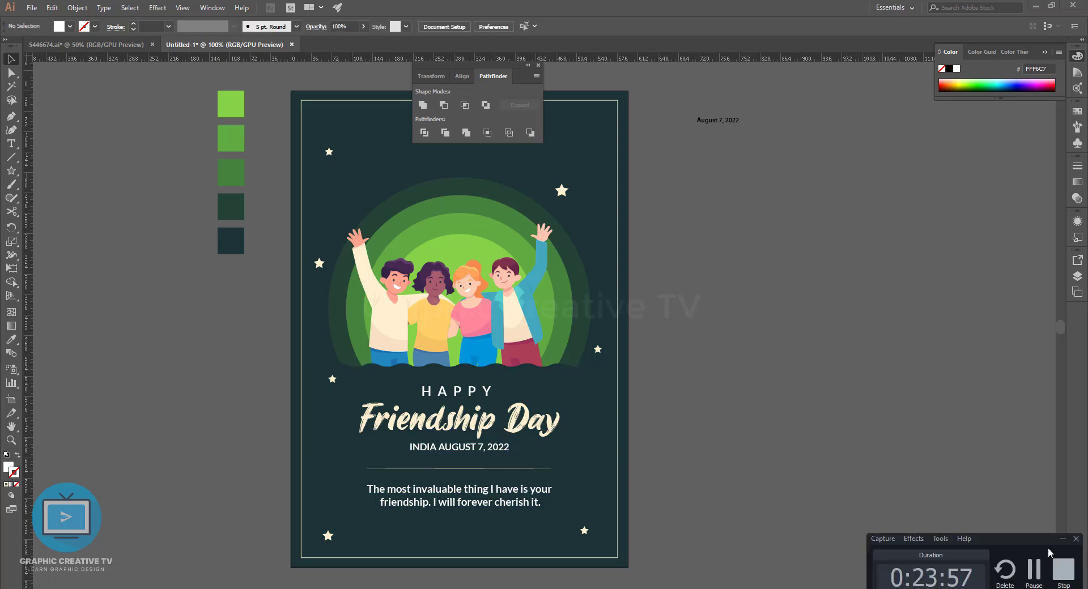
- Nudge the friends right, fill them with the dark teal swatch, and shrink them slightly
click(1034, 569)
click(504, 311)
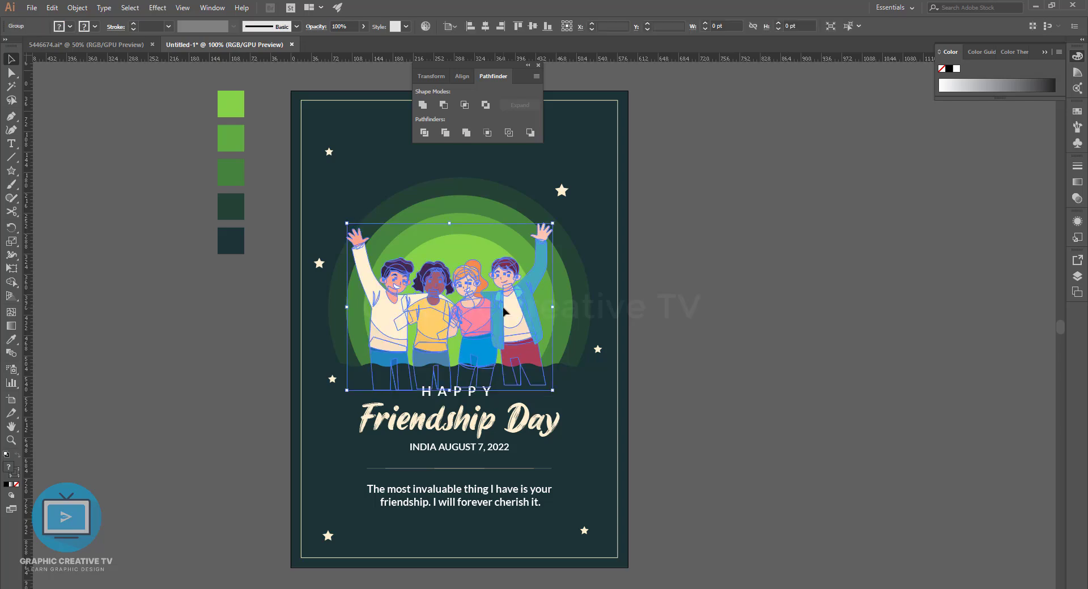
drag(503, 311, 505, 310)
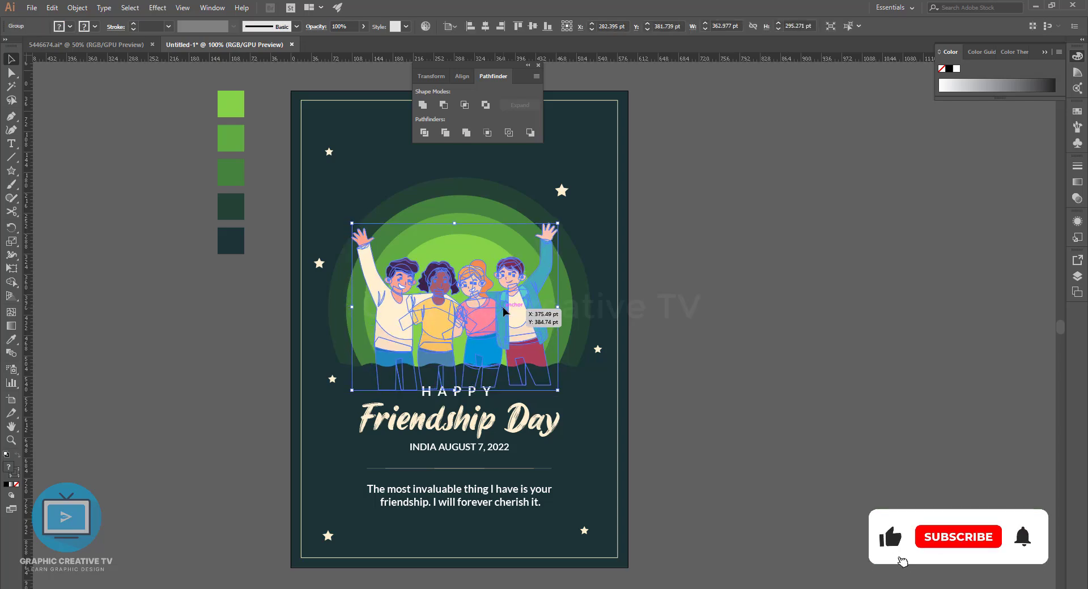
click(12, 340)
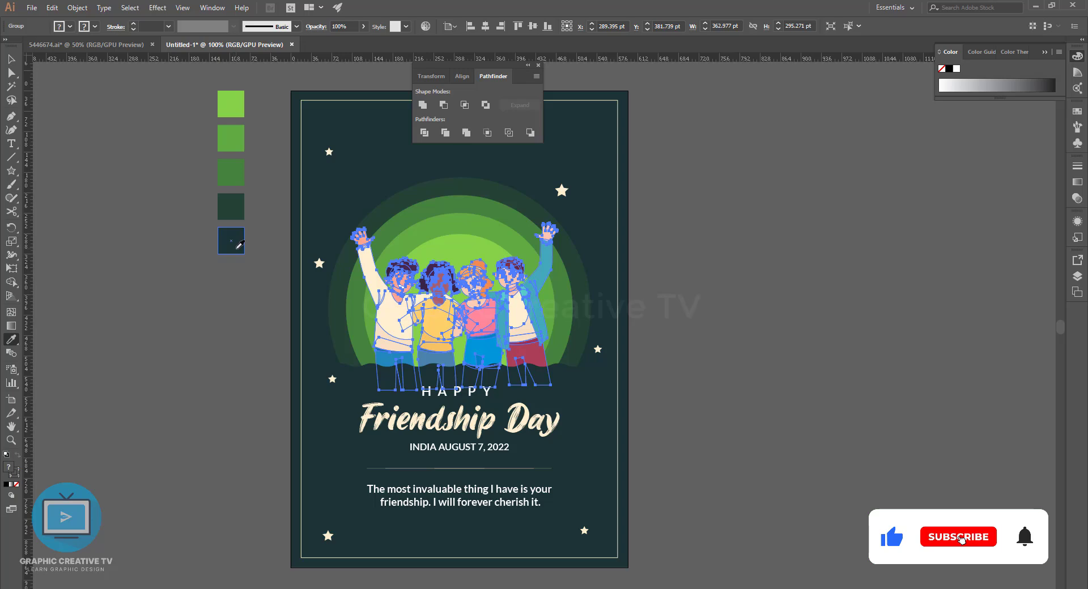
click(231, 241)
key(v)
click(322, 274)
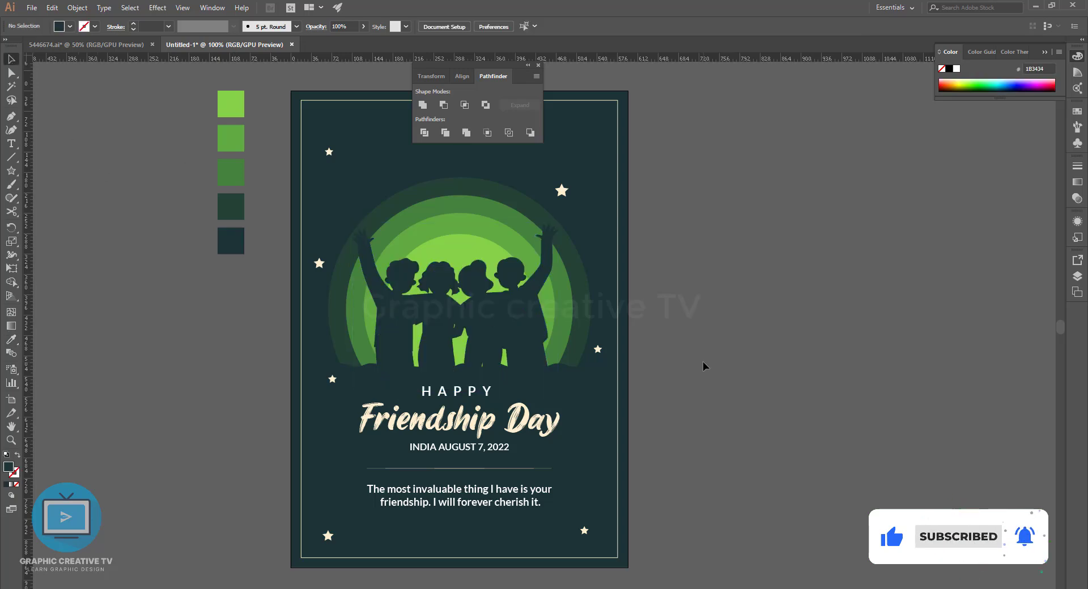
click(524, 321)
drag(574, 209, 549, 237)
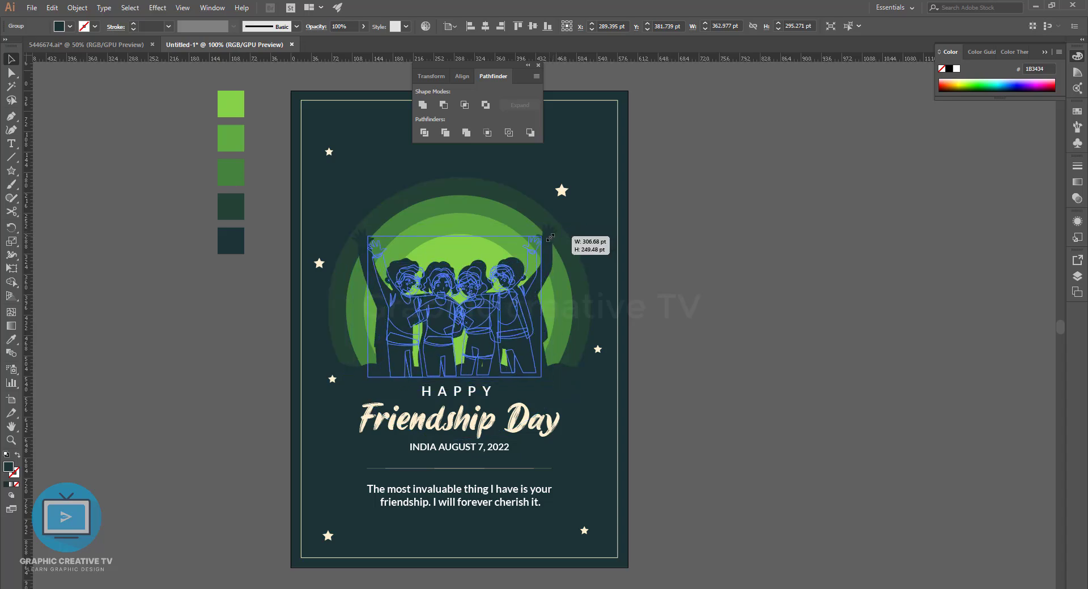
click(703, 341)
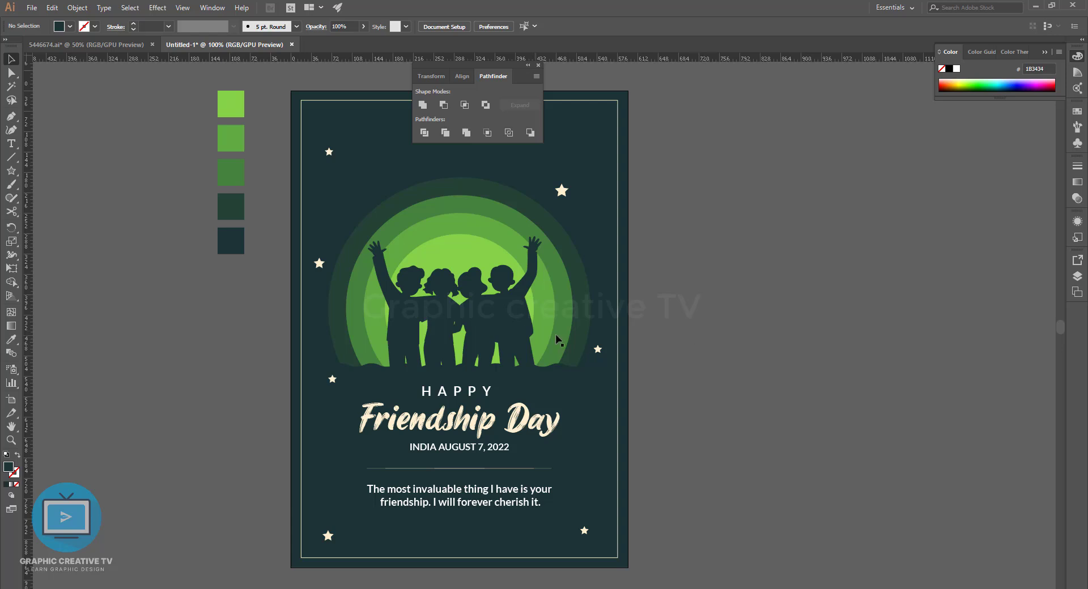
- Try a near-black fill on the figures, then revert them to dark teal #1B3434
click(470, 318)
click(11, 339)
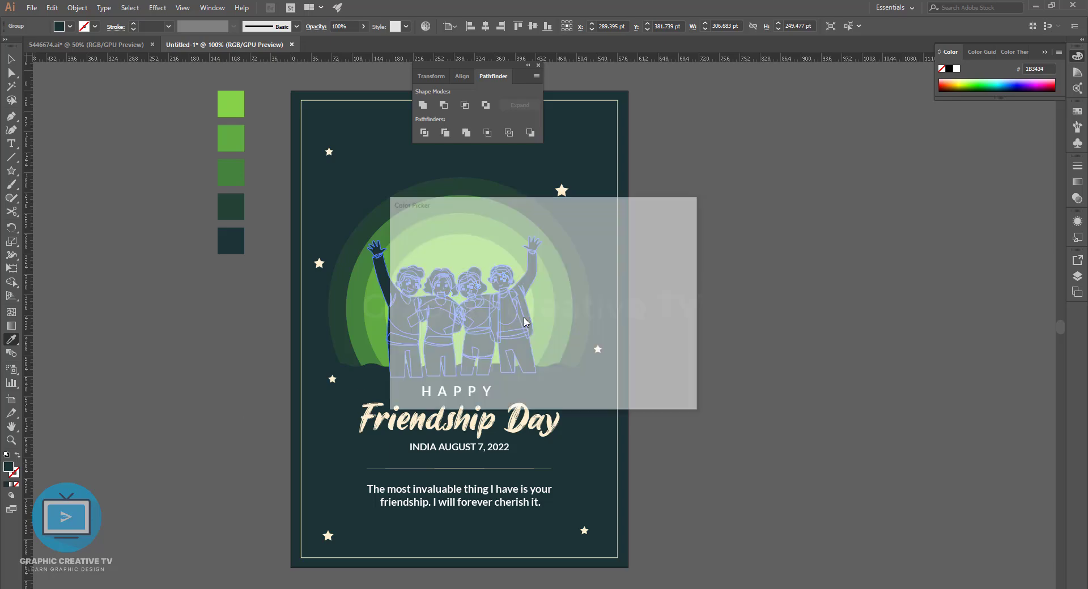
click(448, 365)
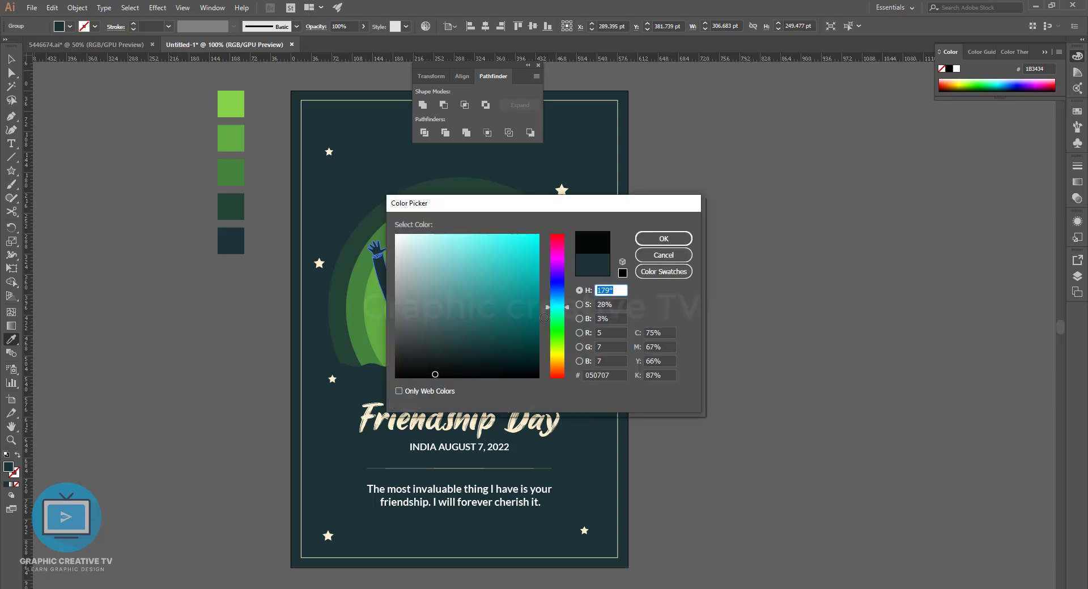
click(664, 239)
click(731, 311)
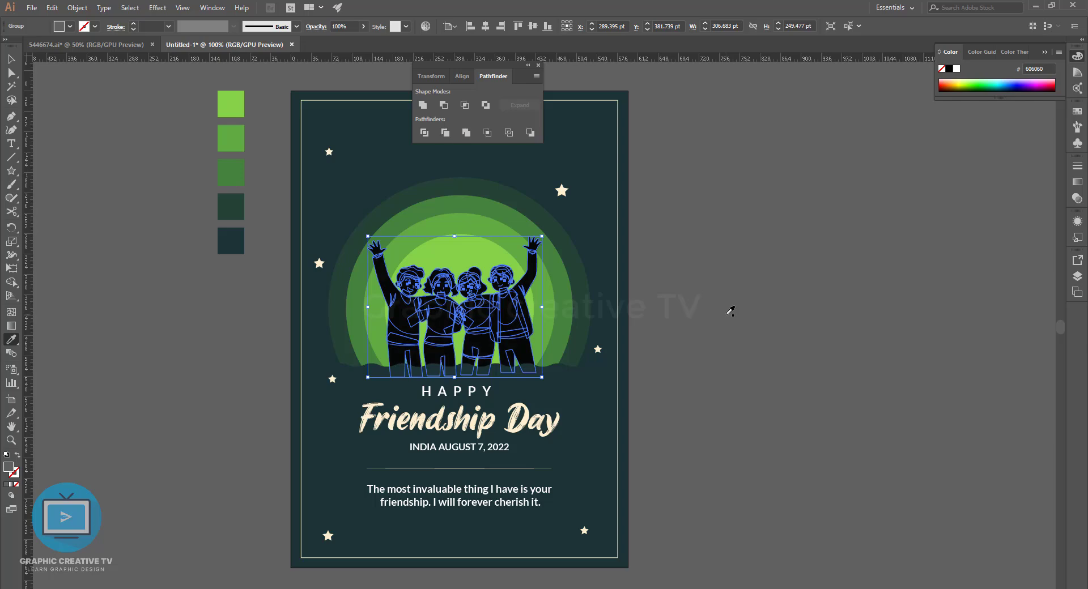
key(v)
click(171, 228)
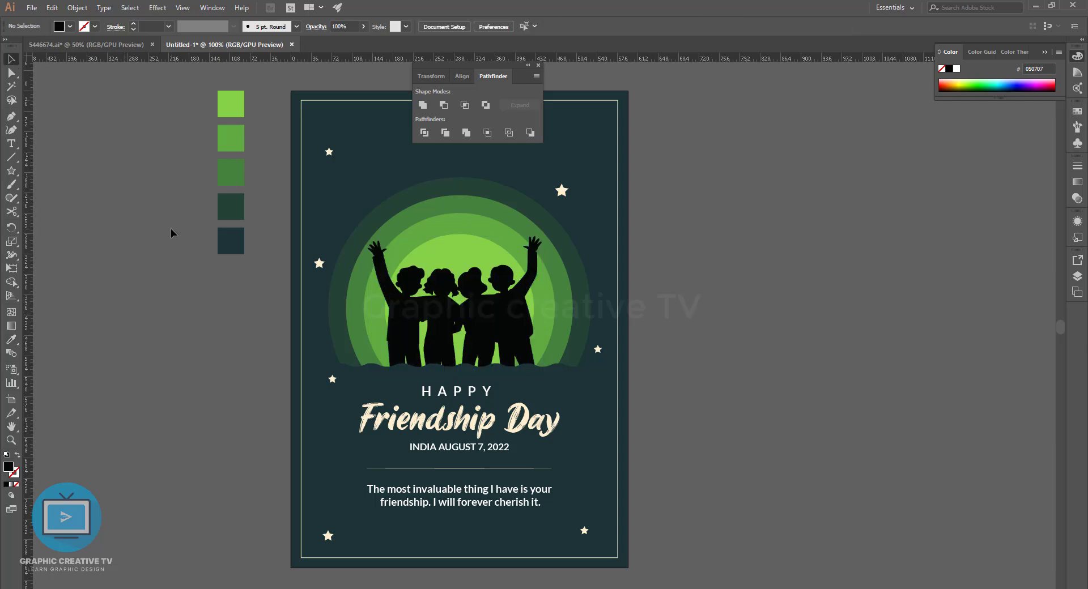
key(ctrl+z)
click(804, 406)
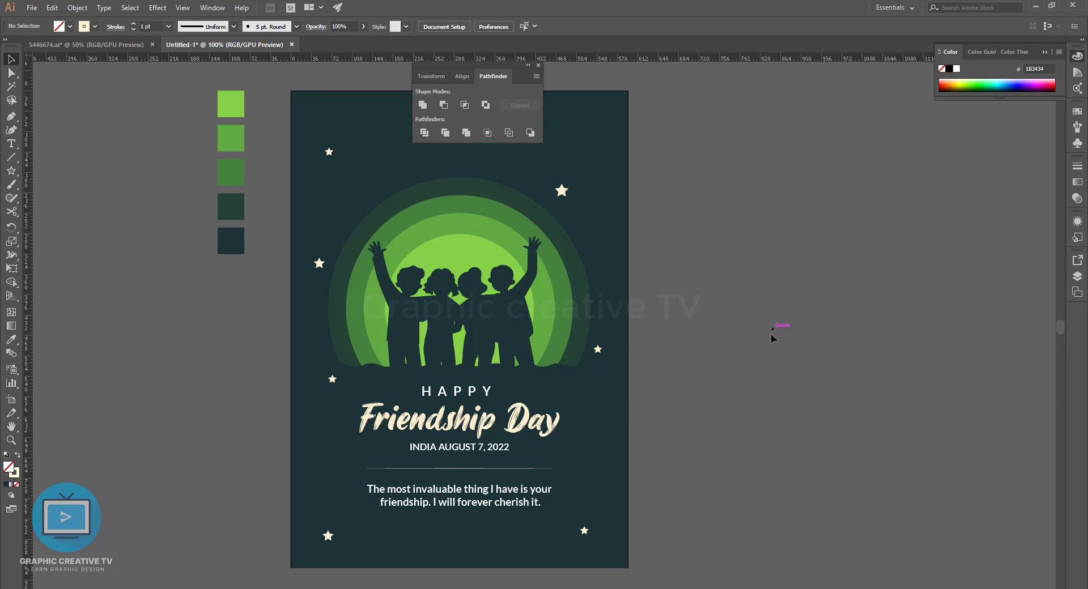
- Isolate the arcs group and recolour its inner circle to lime green #A8F962
click(488, 292)
double_click(474, 260)
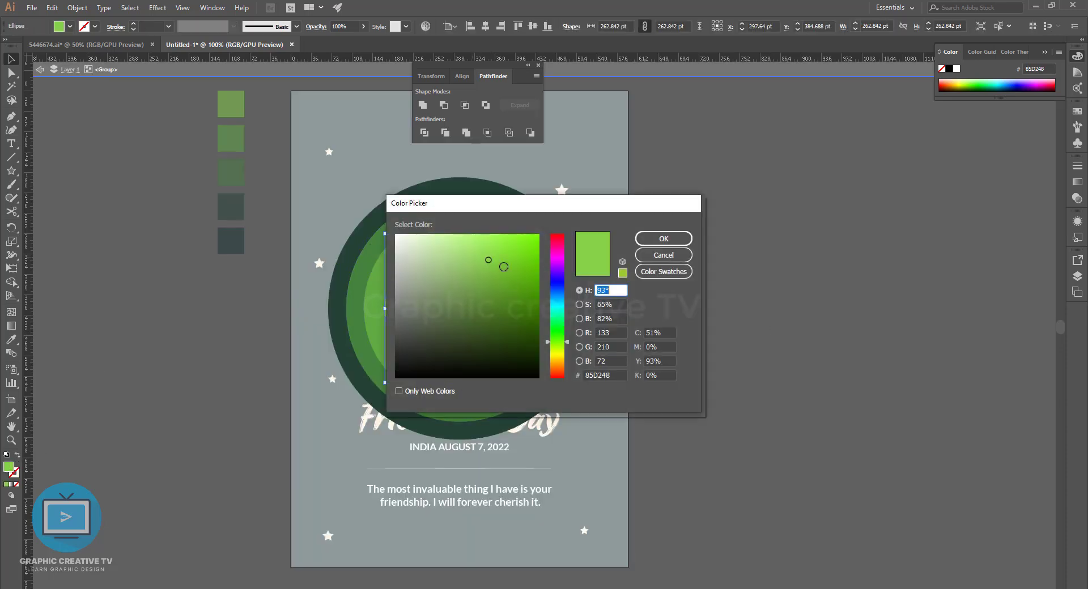
drag(503, 267, 479, 236)
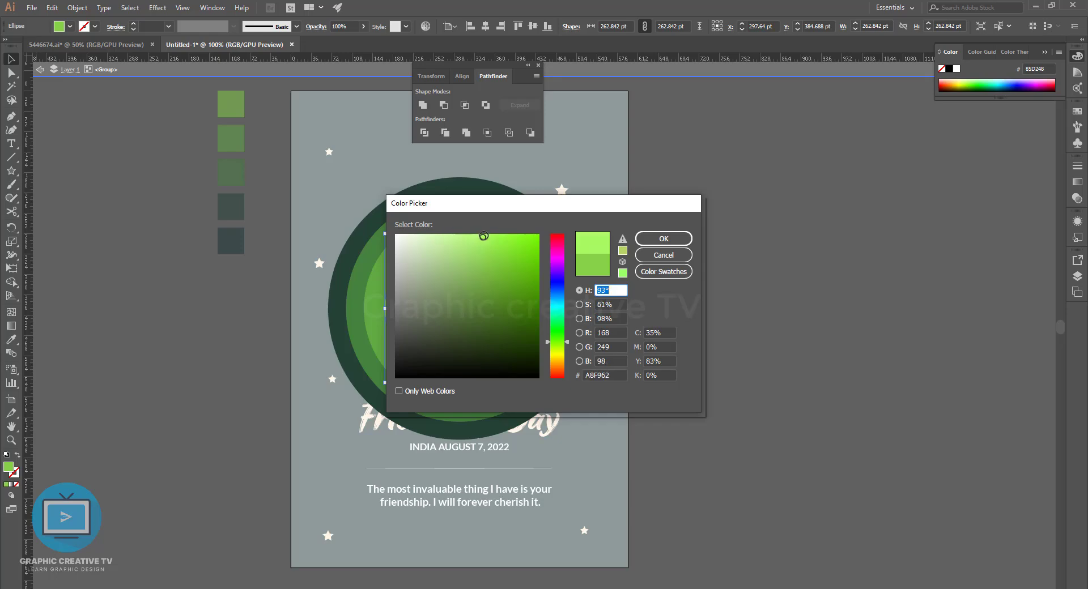
click(680, 238)
click(40, 70)
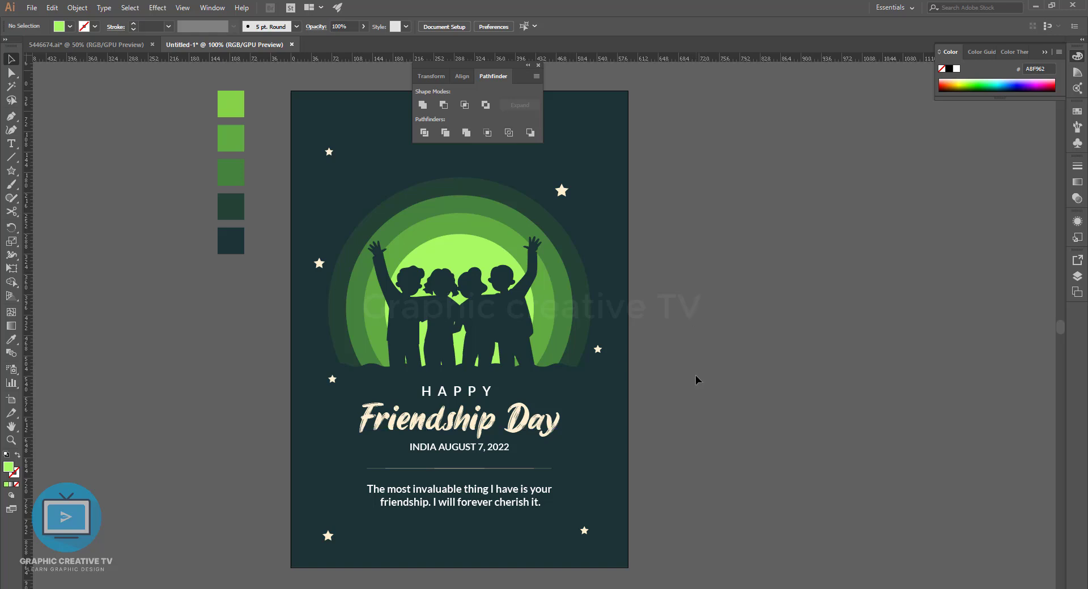
key(ctrl+f)
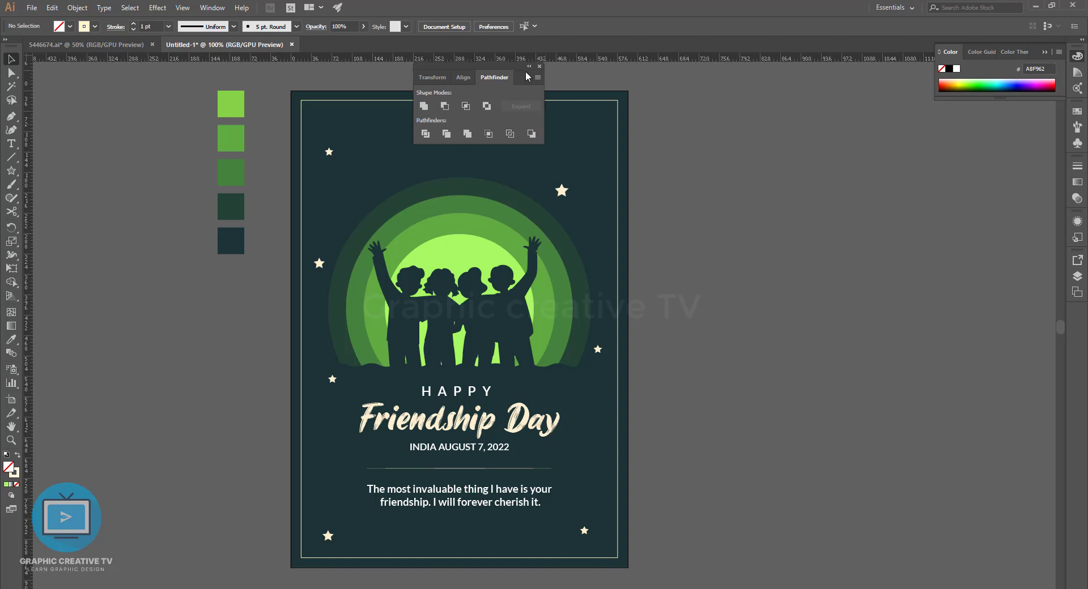
- Move the Pathfinder panel aside and shift two stars up toward the top of the page
drag(521, 79, 915, 130)
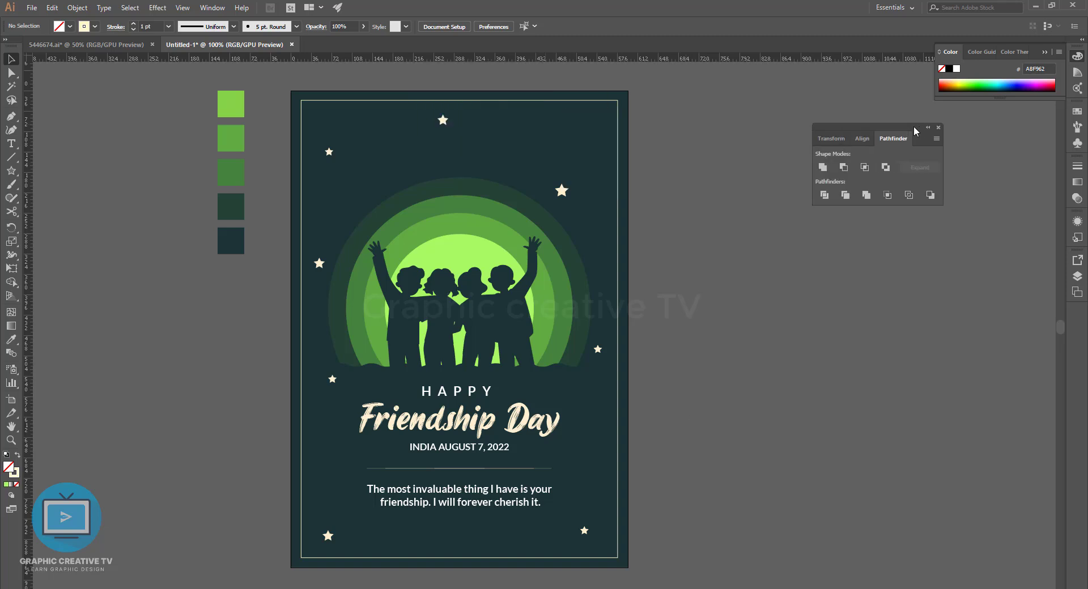
click(618, 250)
click(697, 258)
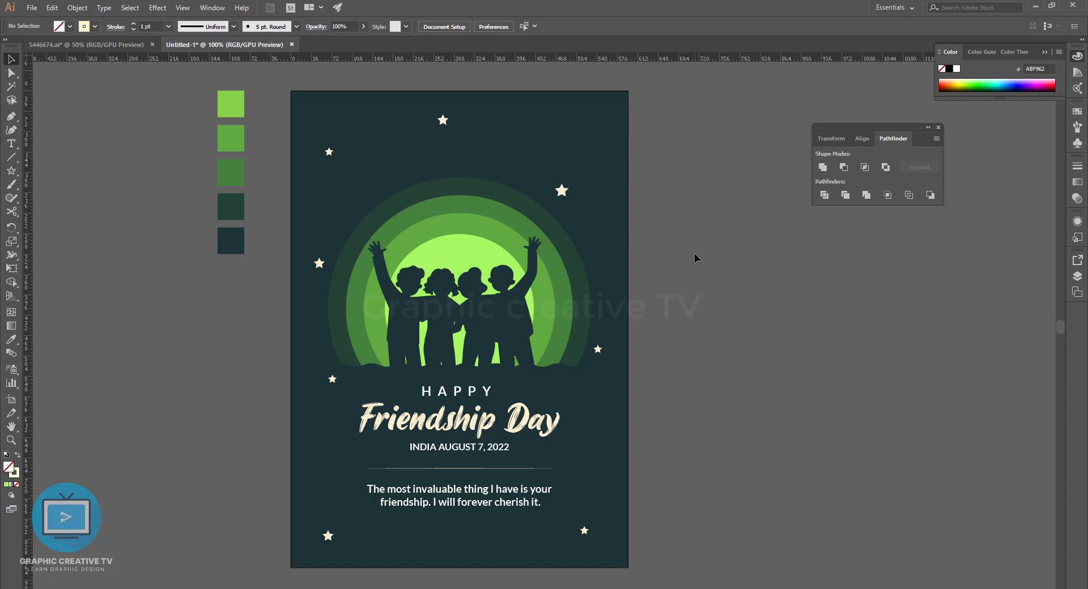
drag(562, 191, 572, 142)
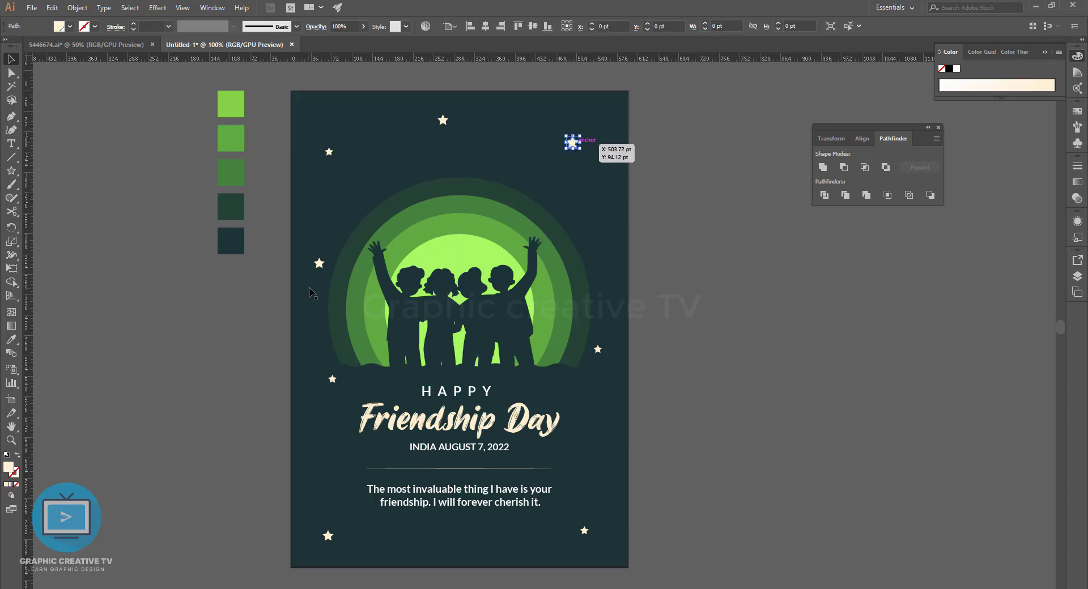
drag(319, 263, 476, 148)
click(684, 248)
click(526, 504)
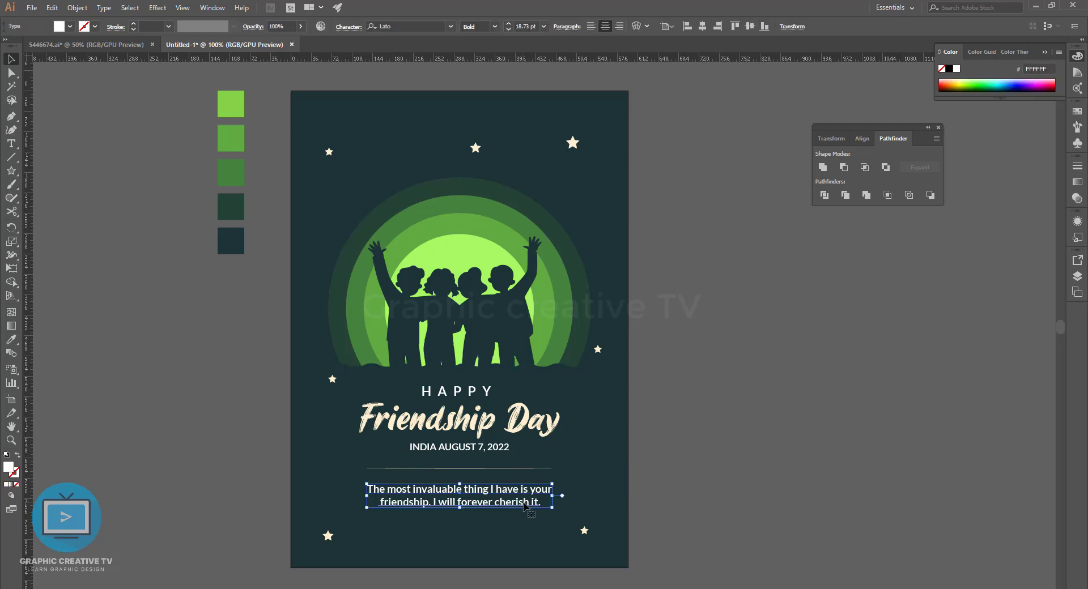
click(667, 482)
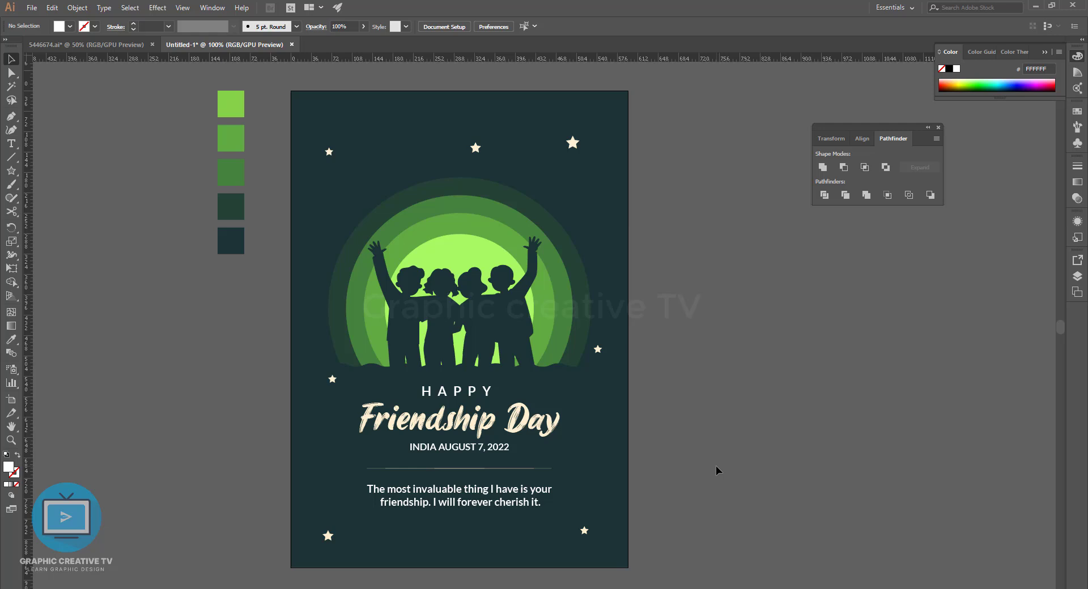
- Restore an accidentally deleted star and move the top stars around the arcs
click(476, 147)
key(Delete)
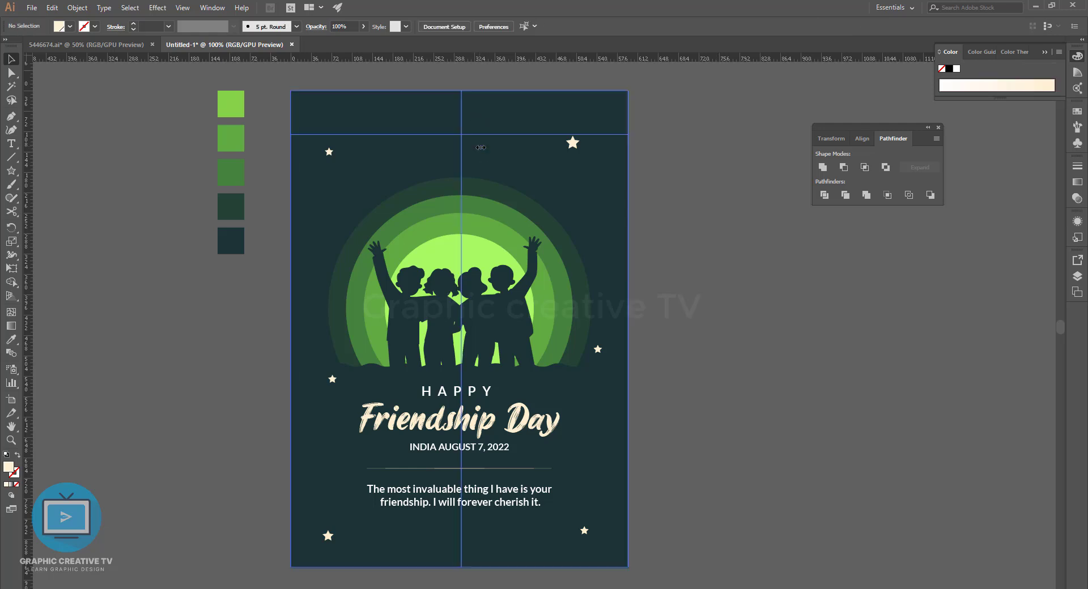
key(ctrl+z)
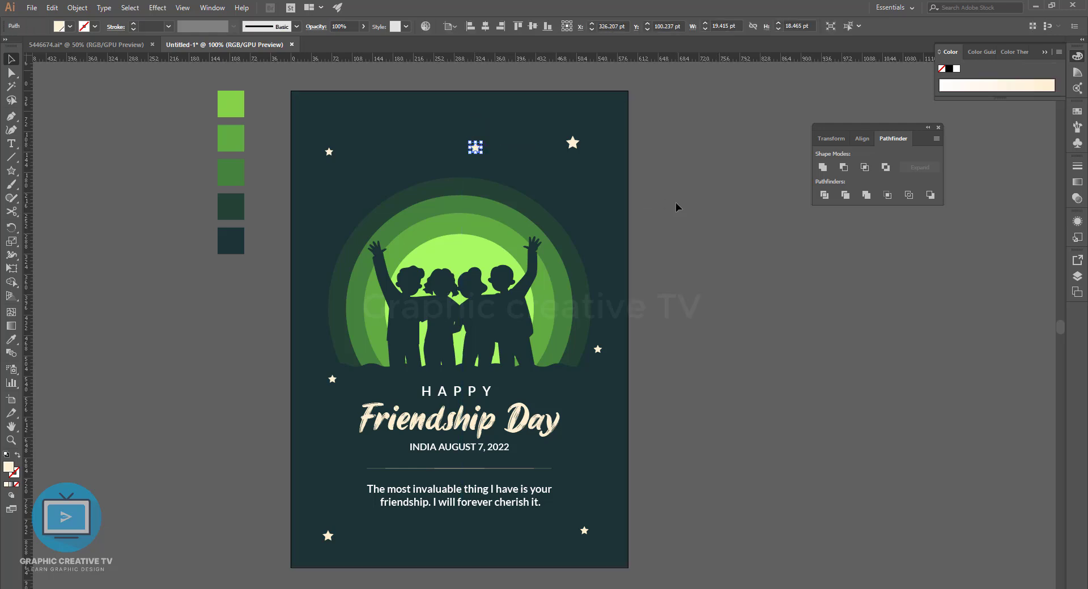
drag(475, 147, 485, 205)
click(589, 165)
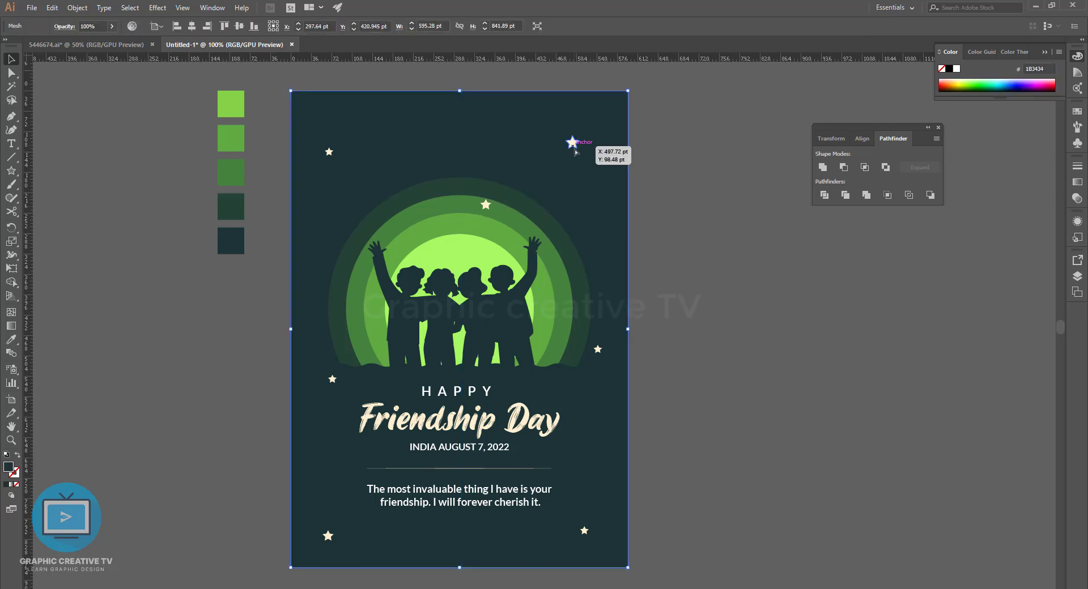
drag(574, 149, 562, 203)
mouse_move(328, 152)
mouse_down()
mouse_move(335, 173)
mouse_move(351, 123)
mouse_up()
drag(486, 205, 510, 117)
click(715, 327)
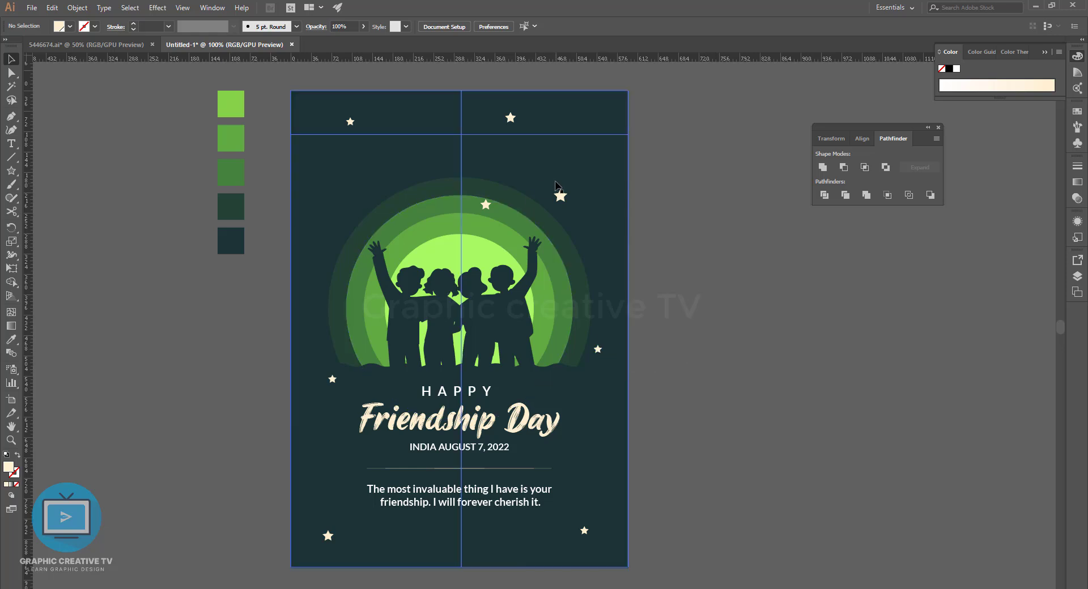
- Nudge two stars into place and delete the stars at the bottom of the page
drag(555, 183, 553, 184)
click(510, 117)
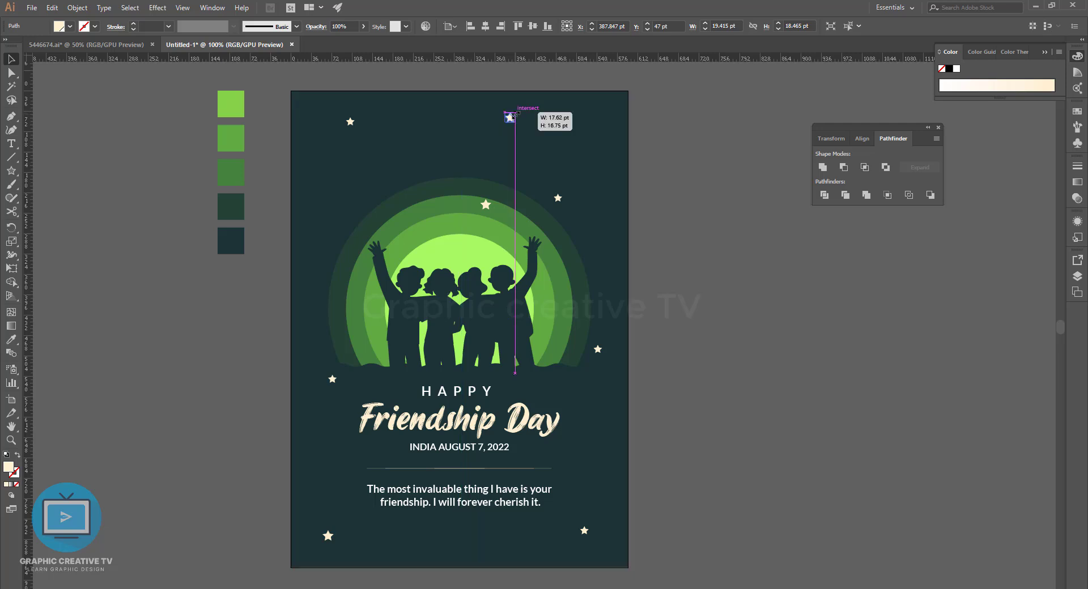
drag(515, 114, 514, 115)
click(630, 486)
drag(583, 530, 598, 348)
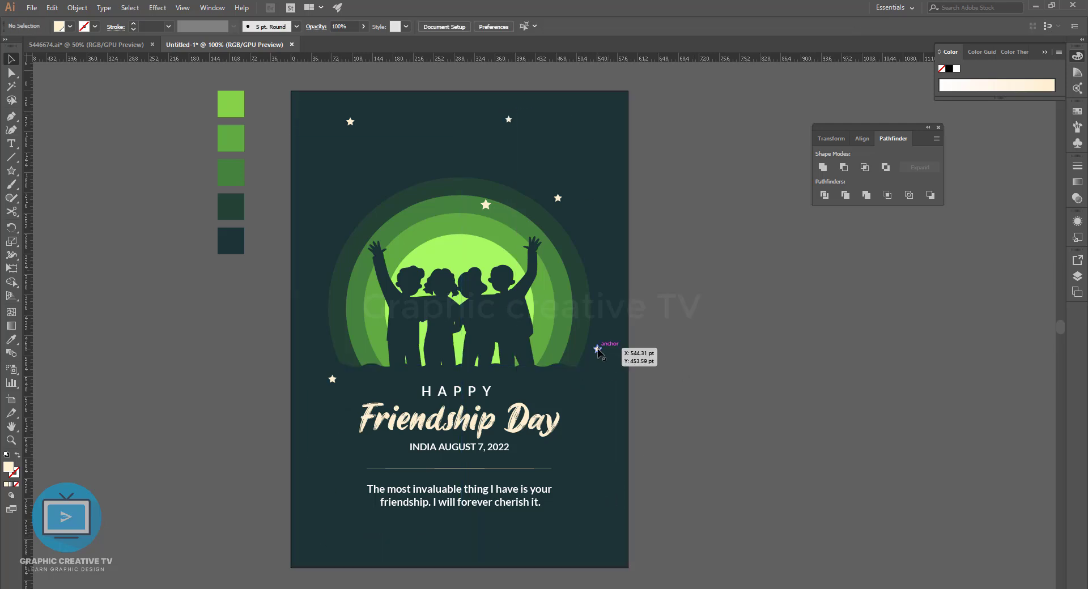
key(Delete)
- Place the remaining stars beside the left and right arcs with small nudges
click(563, 197)
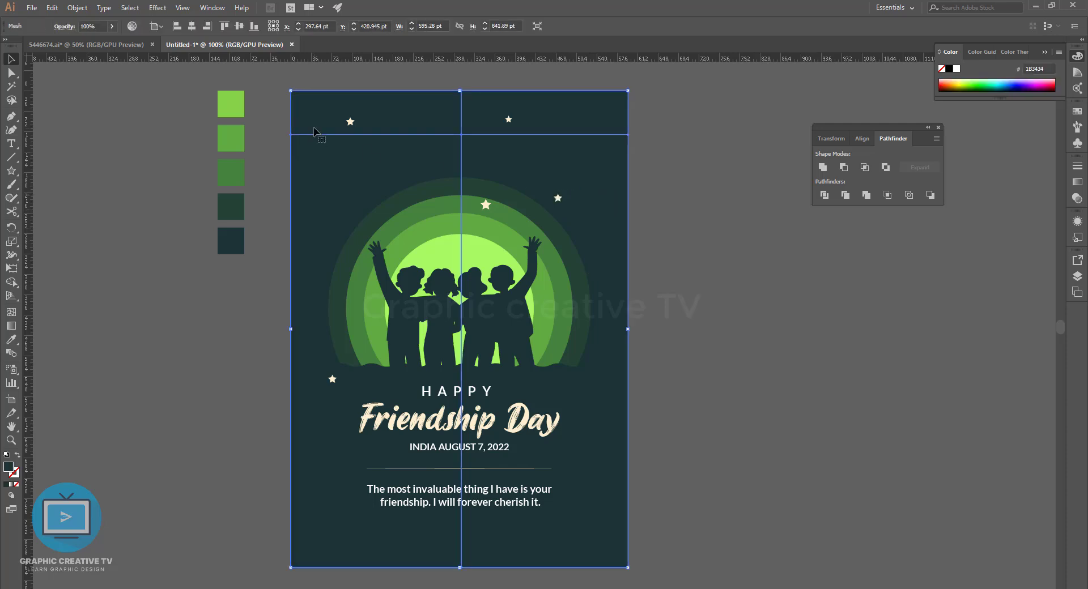
drag(349, 122, 336, 227)
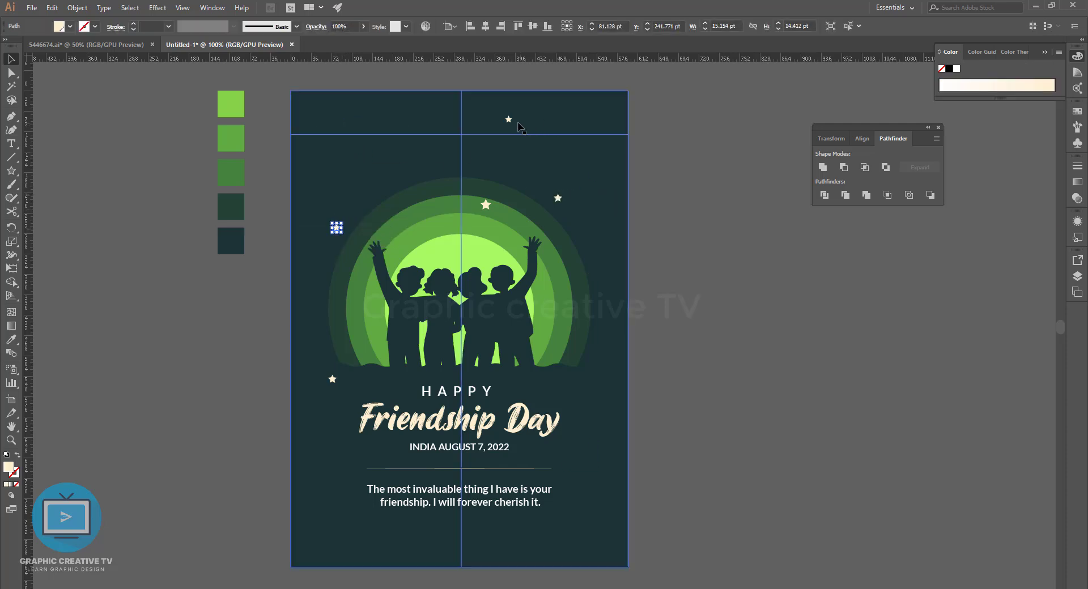
mouse_move(508, 119)
mouse_down()
mouse_move(551, 249)
mouse_move(558, 198)
mouse_move(561, 334)
mouse_up()
click(655, 364)
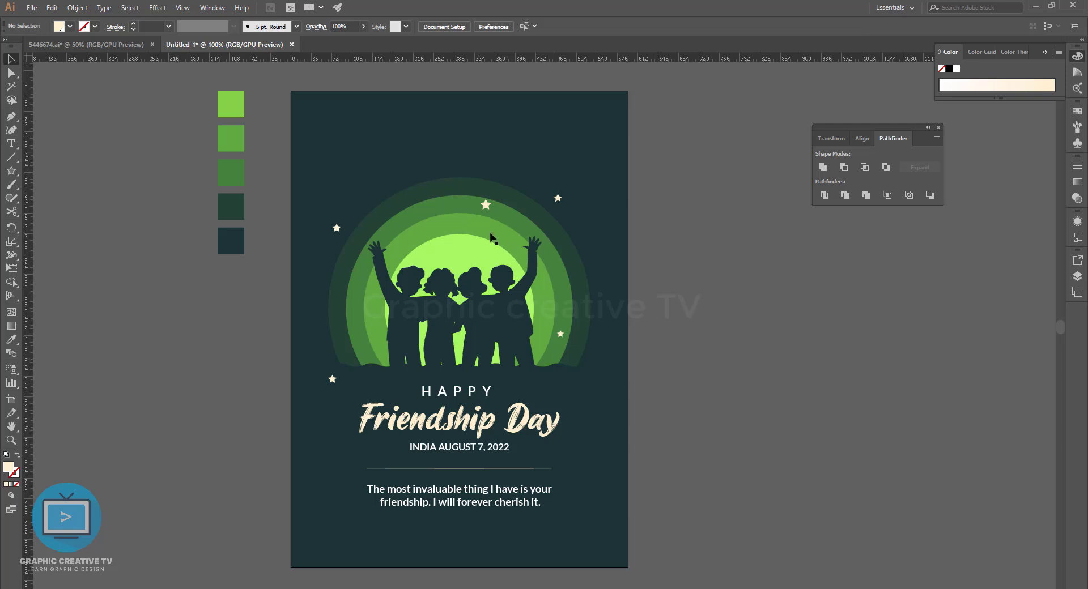
drag(333, 379, 337, 373)
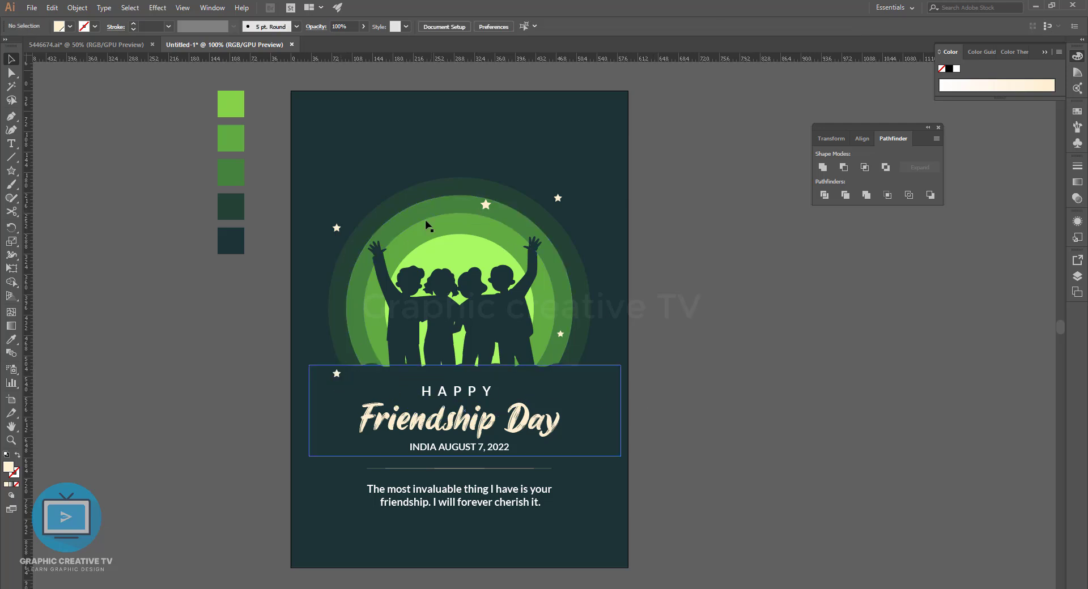
drag(485, 207, 469, 200)
click(716, 254)
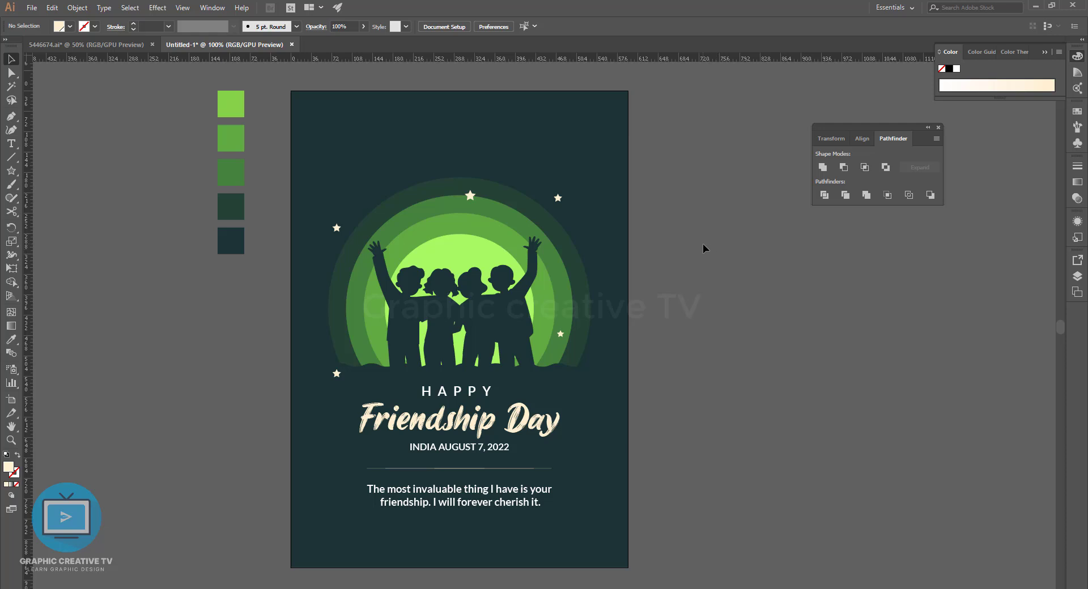
click(558, 199)
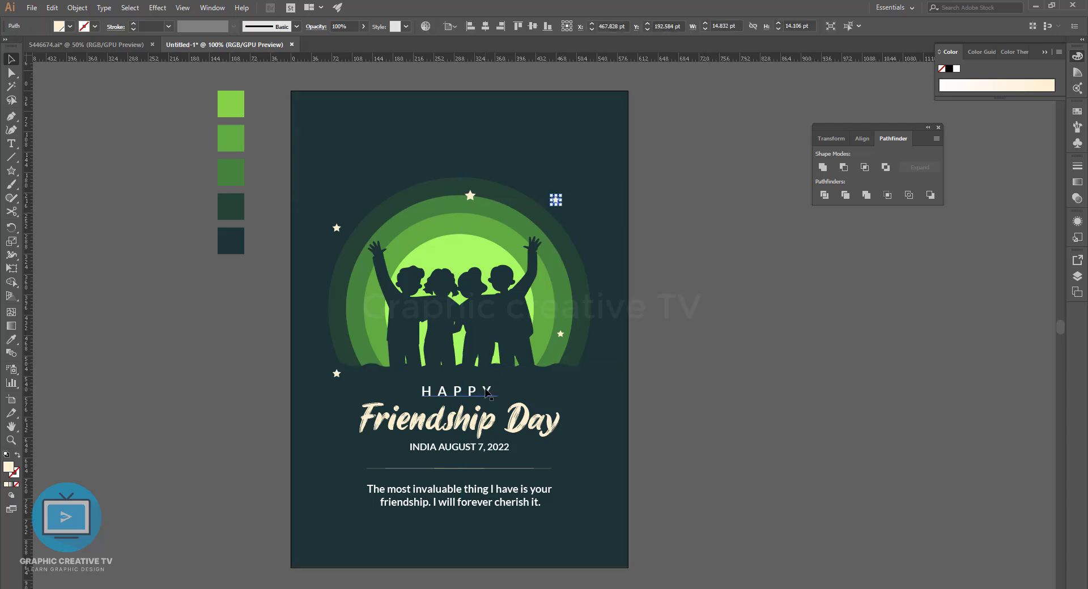
drag(470, 195, 467, 190)
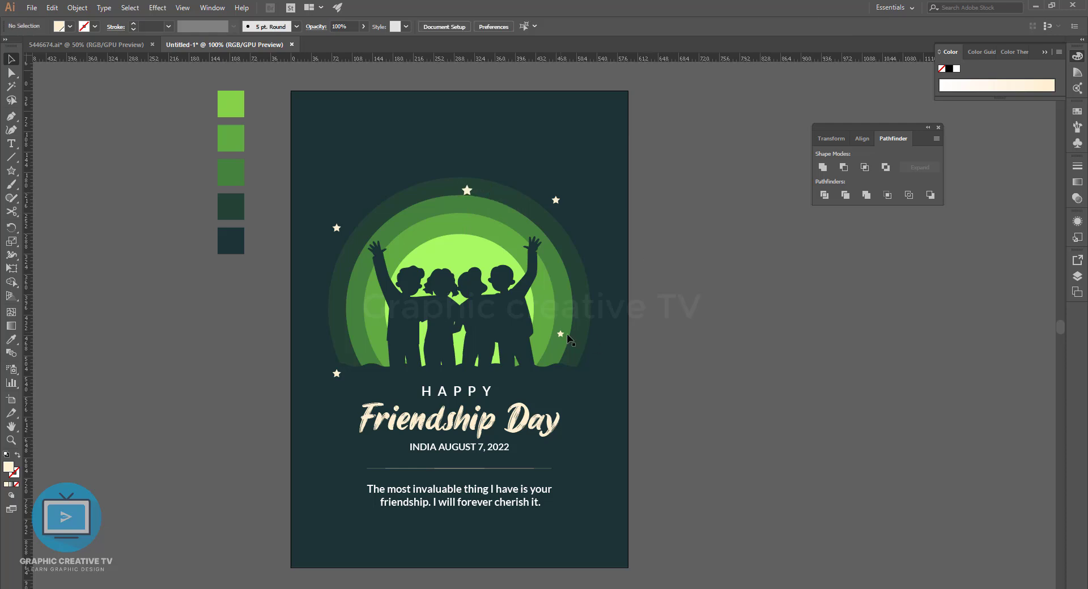
- Enlarge the friends silhouettes slightly to about 310 × 252 pt
click(521, 317)
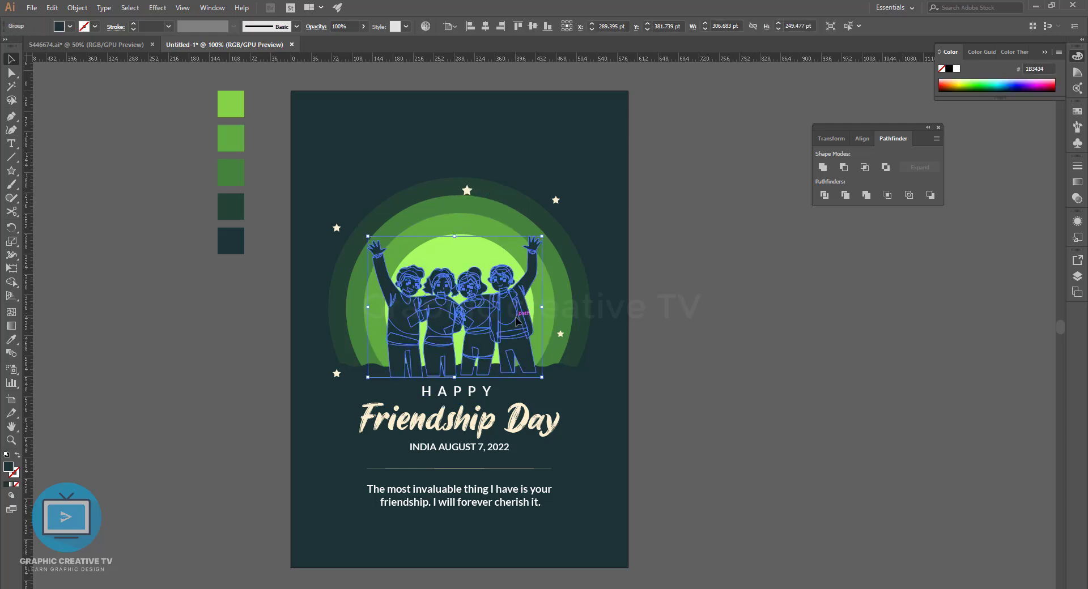
drag(307, 457, 646, 366)
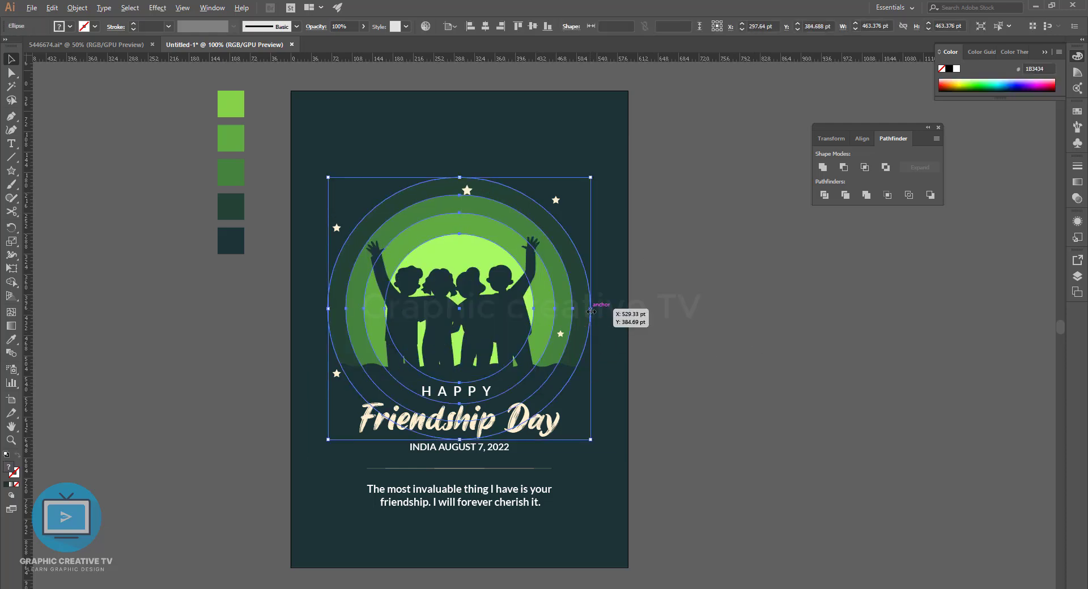
click(679, 376)
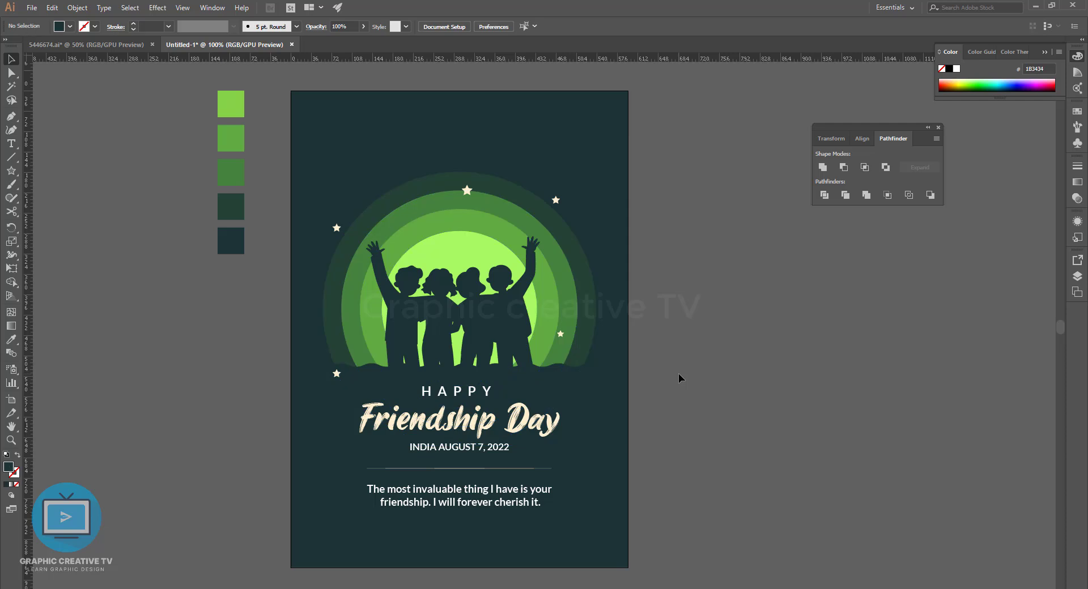
click(509, 323)
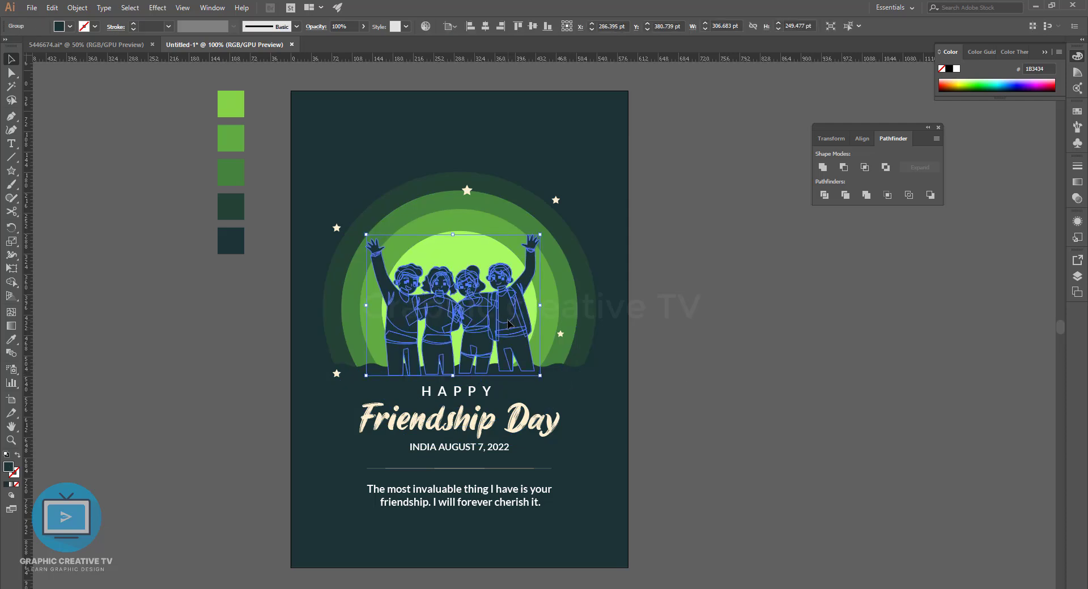
drag(539, 372, 548, 378)
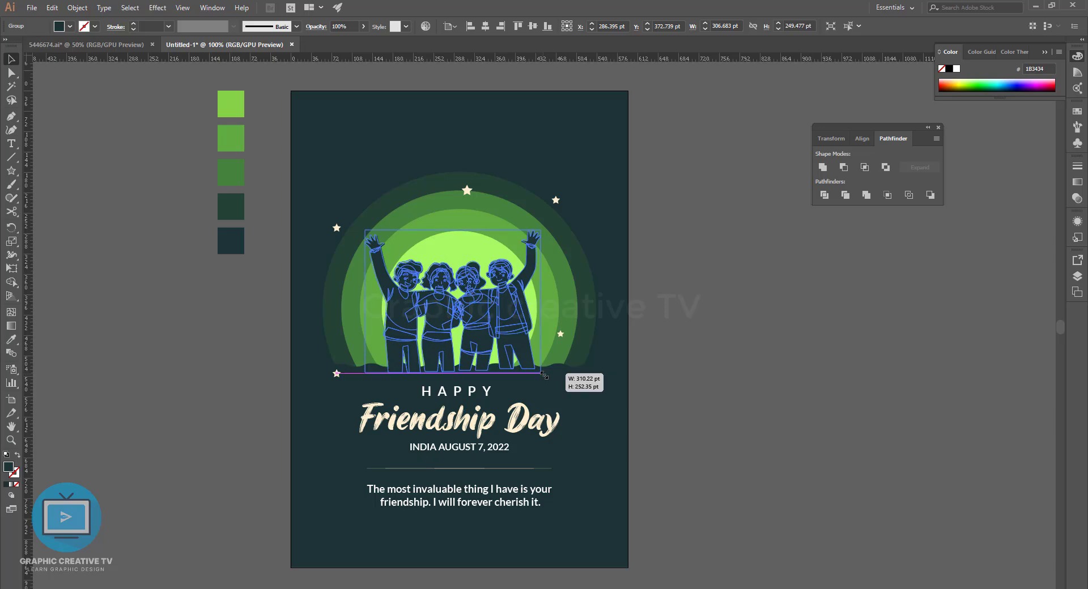
click(712, 362)
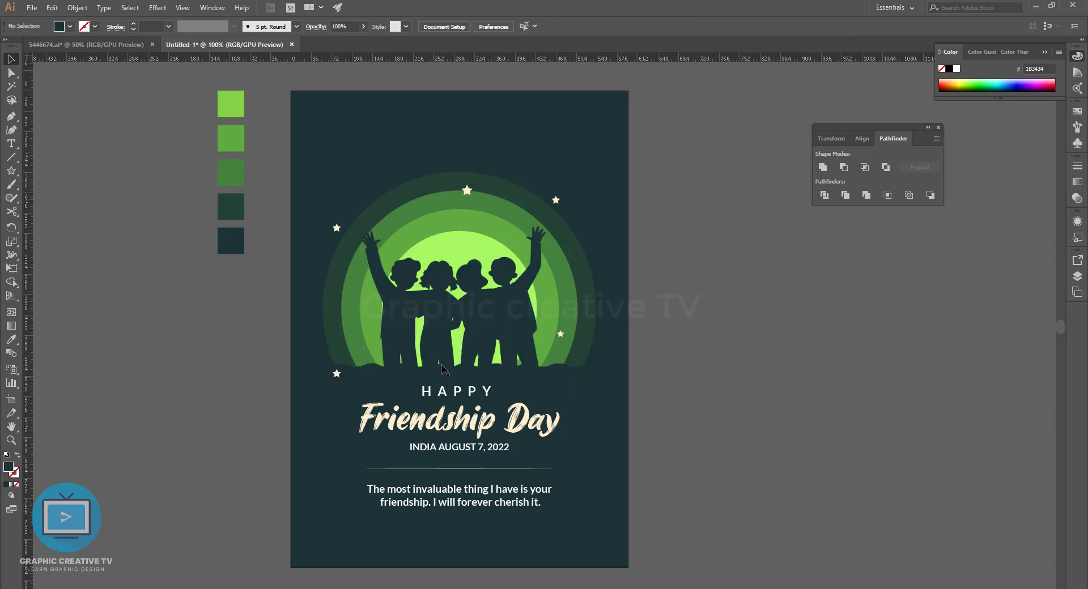
- Move a star up beside the arcs, then select the arcs, silhouettes and title
mouse_move(340, 373)
mouse_down()
mouse_move(346, 228)
mouse_move(543, 203)
mouse_up()
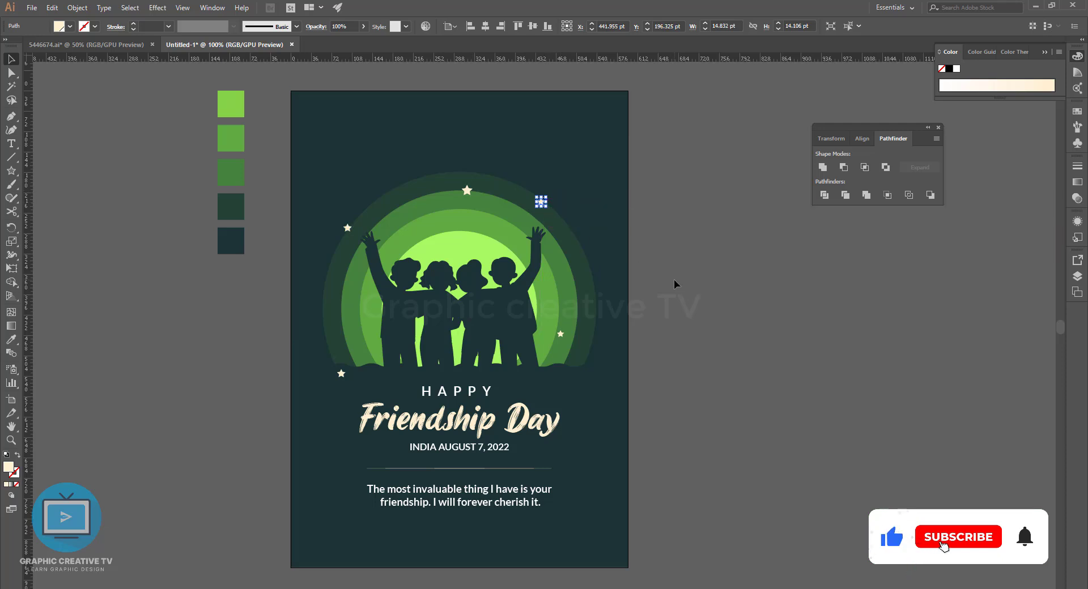
click(709, 322)
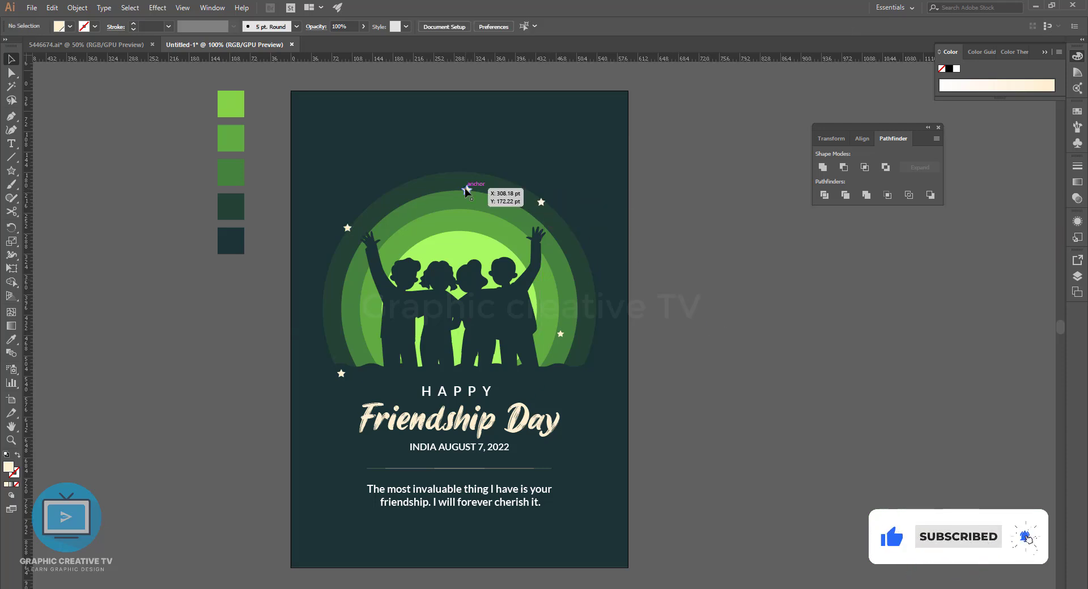
drag(470, 179, 521, 385)
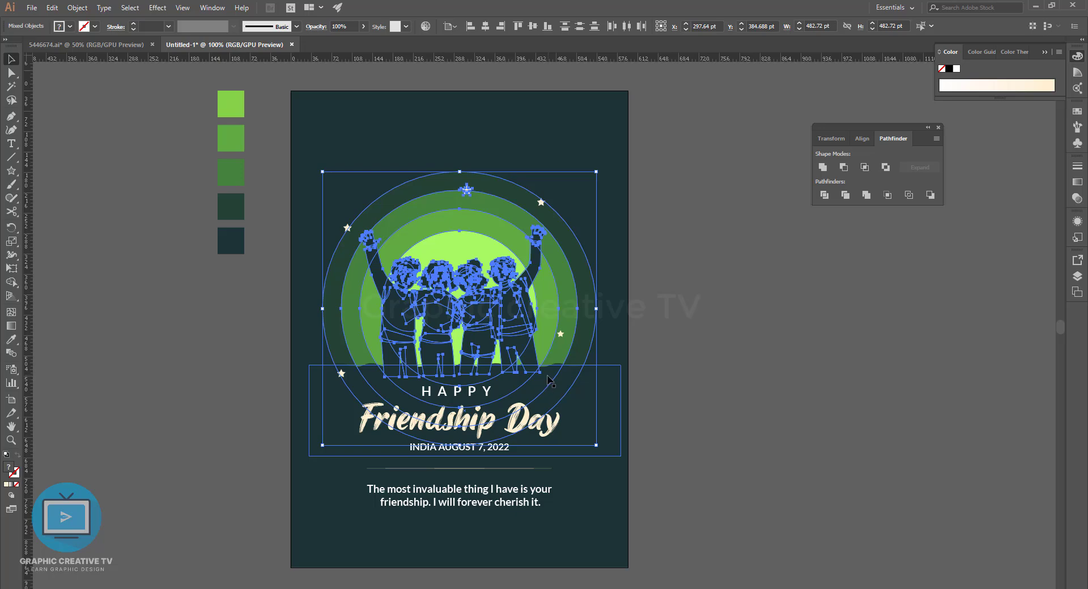
- Select the poster elements including date, divider and quote, group them, and centre on the artboard
shift+click(480, 426)
shift+click(483, 447)
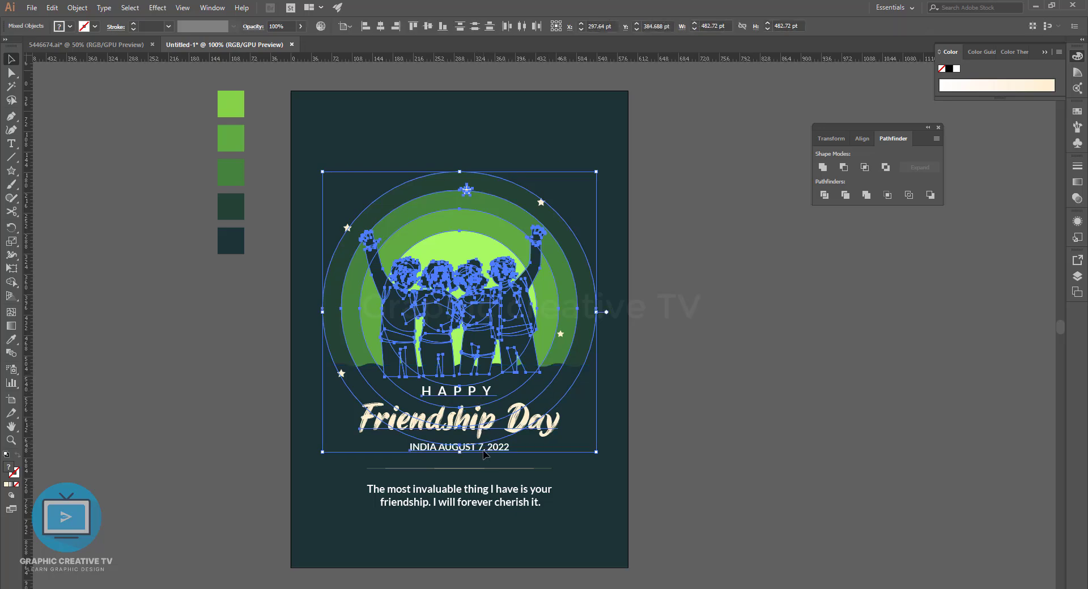
shift+click(483, 469)
shift+click(488, 496)
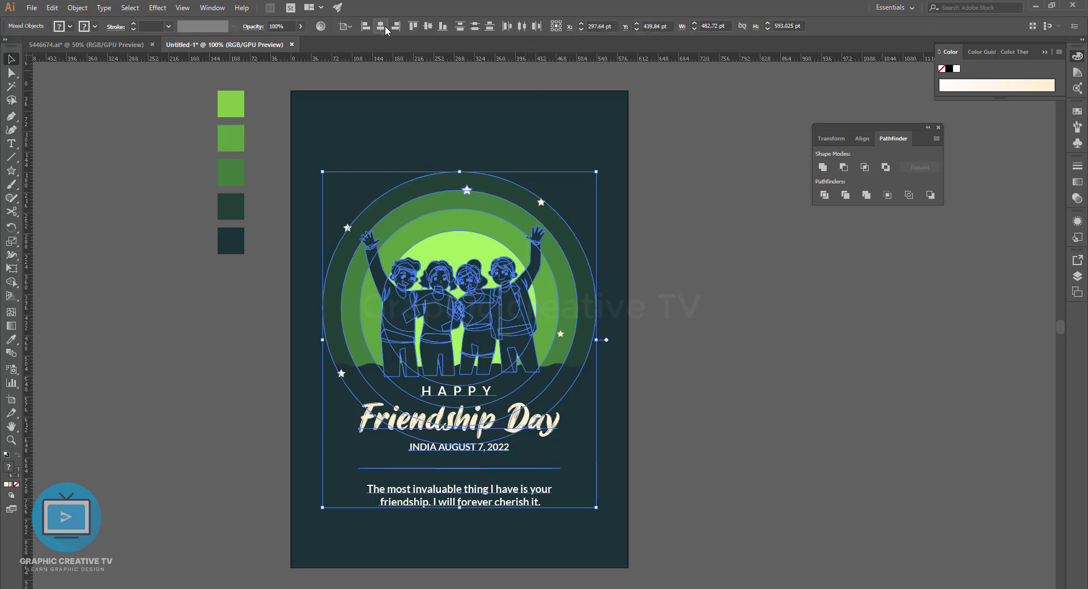
click(350, 26)
click(374, 40)
key(ctrl+g)
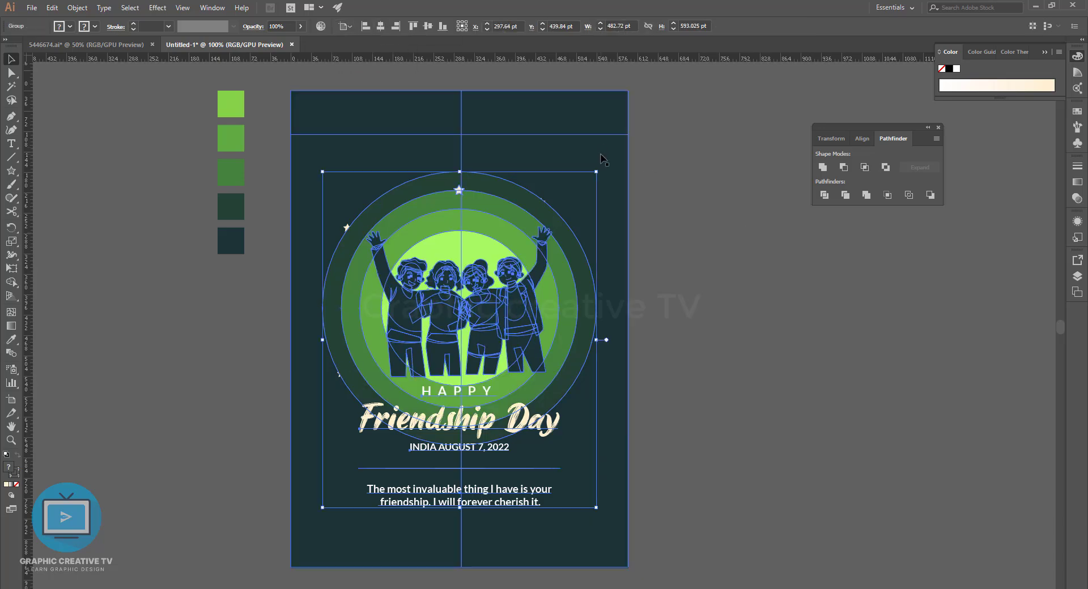
click(429, 27)
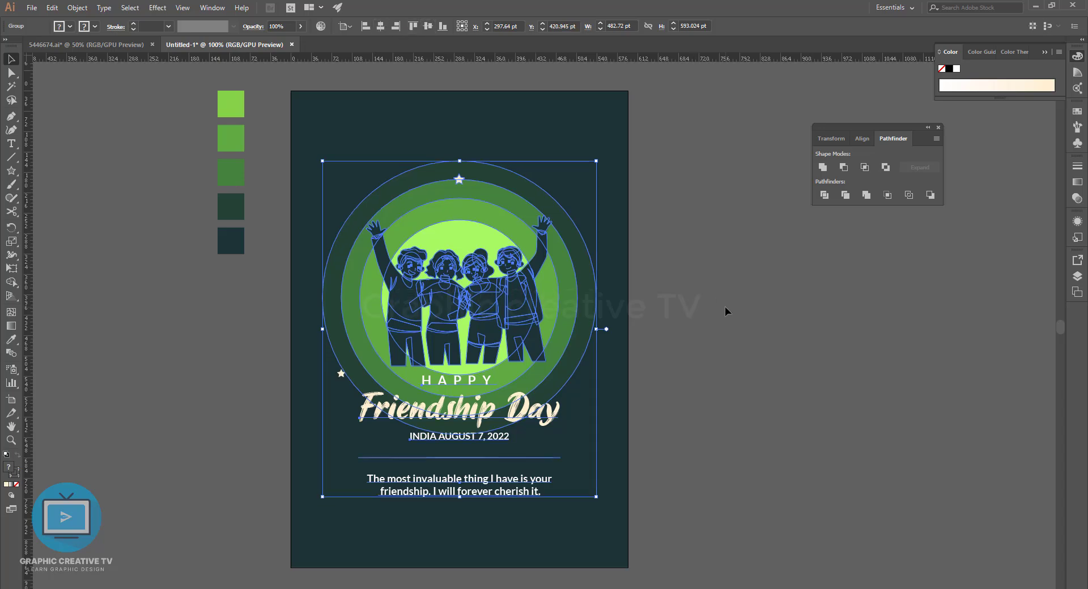
- Bring the dark rectangle under the headline to the front and nudge it upward
click(610, 376)
key(ctrl+shift+bracketright)
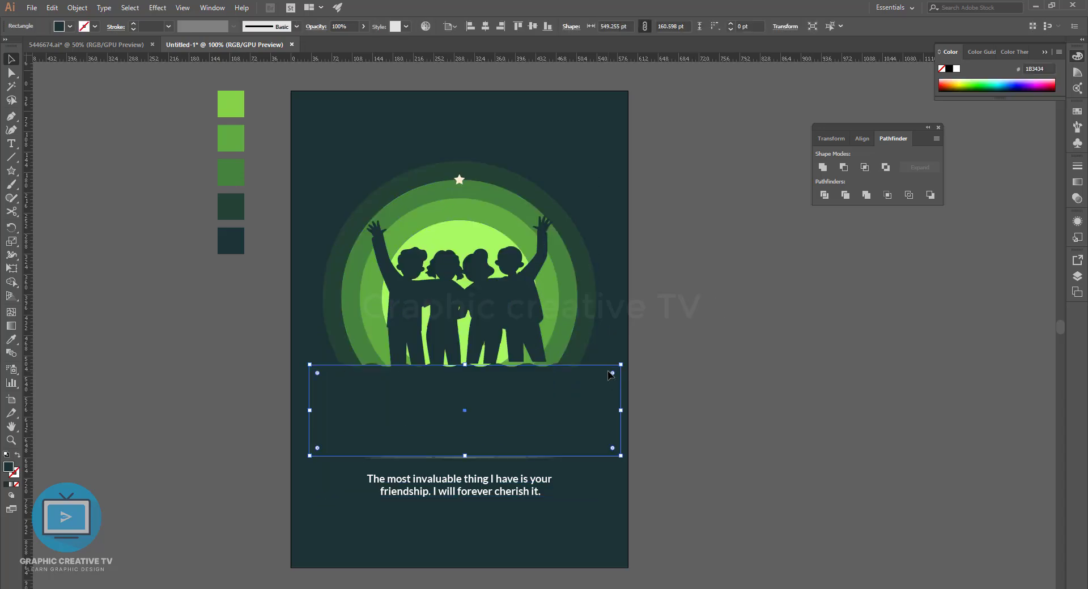
key(shift+Up)
key(shift+Up)
key(ctrl+a)
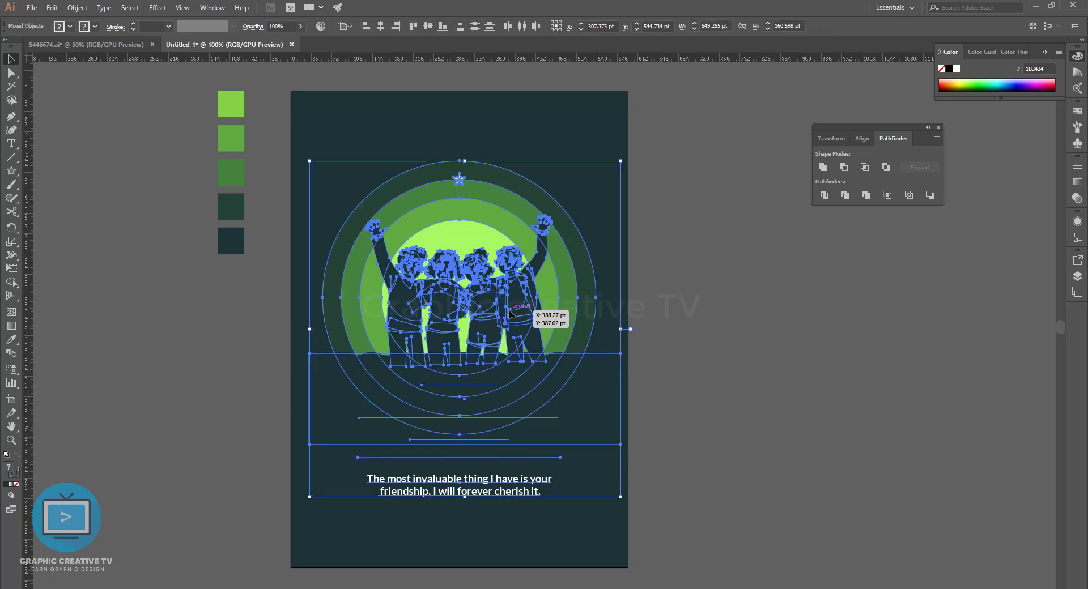
key(ctrl+a)
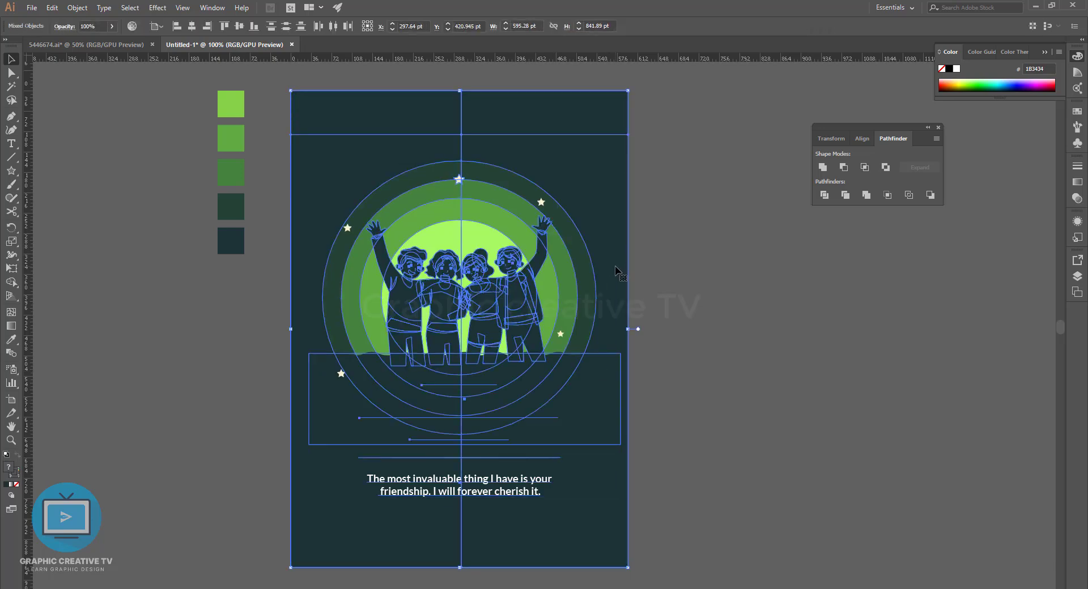
- Send the bottom covering rectangle back behind the poster artwork
click(734, 341)
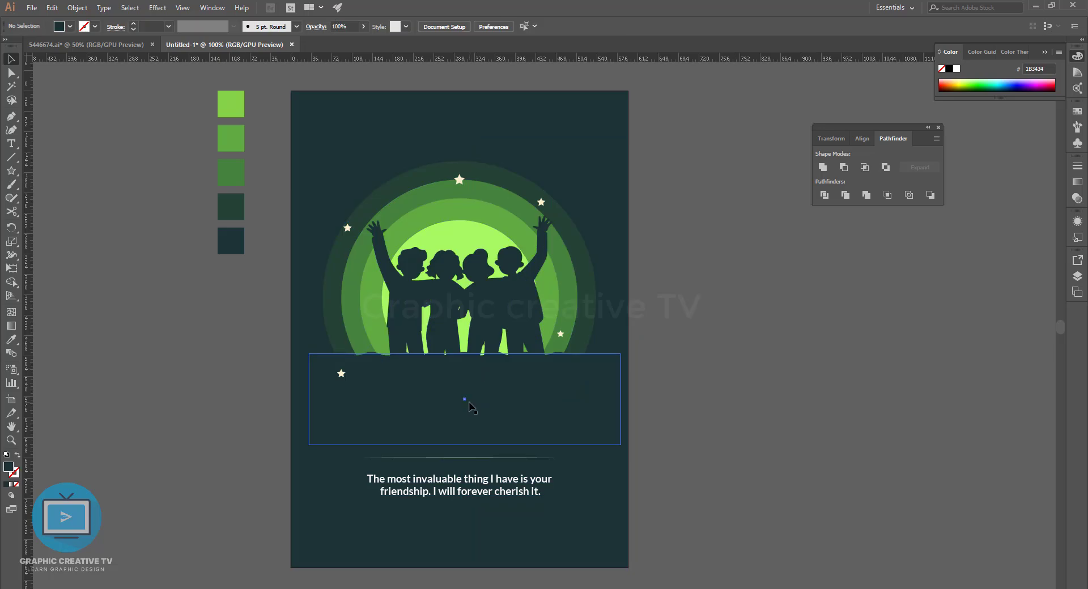
click(468, 403)
shift+click(580, 285)
shift+click(600, 205)
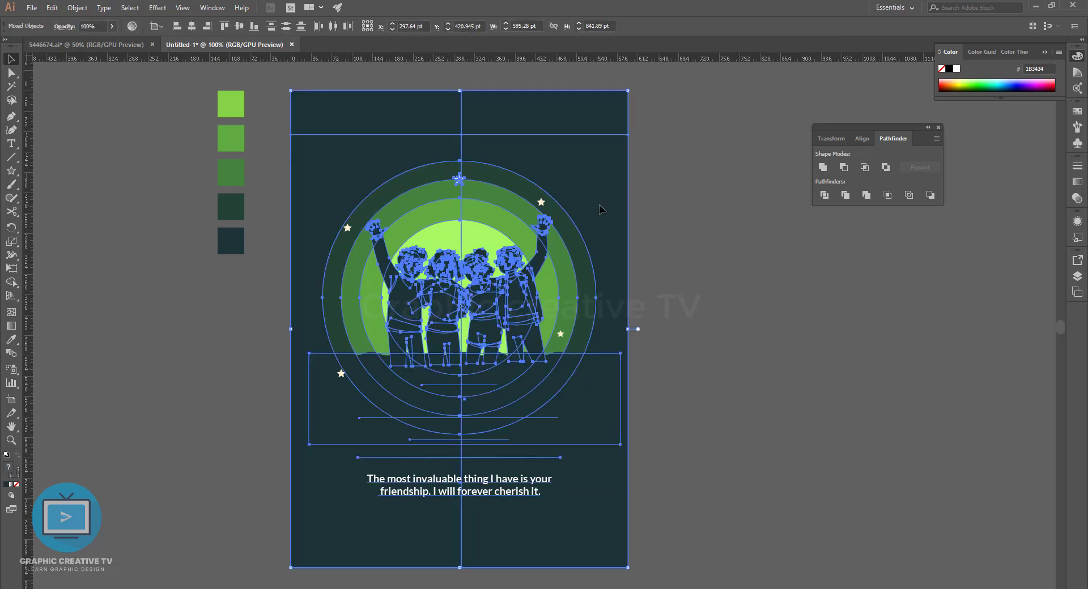
click(668, 318)
click(496, 426)
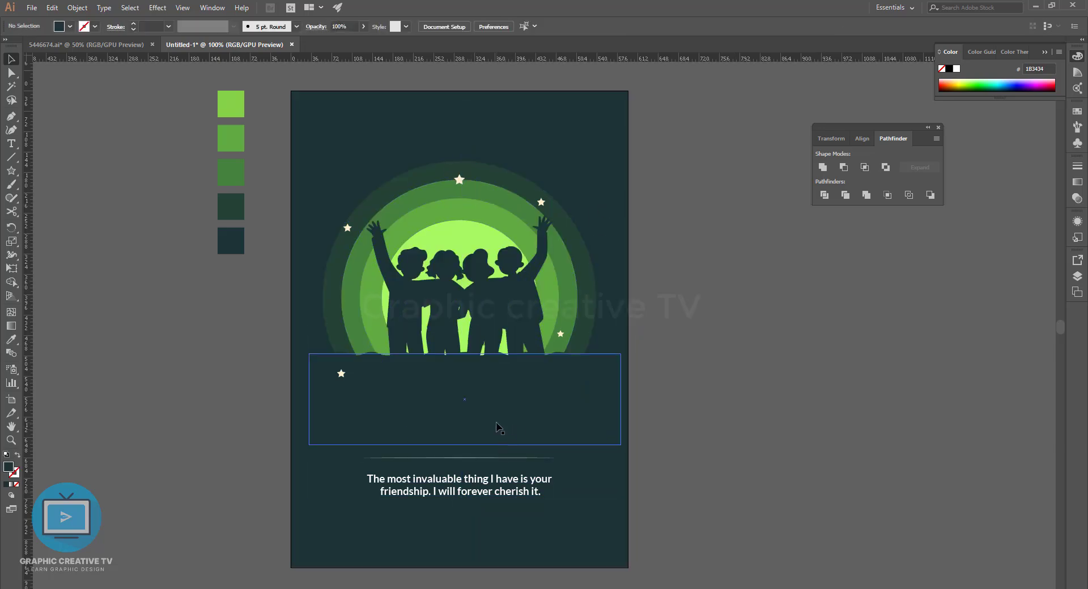
key(ctrl+shift+bracketleft)
- Ungroup the arcs, figures and text artwork group
click(522, 417)
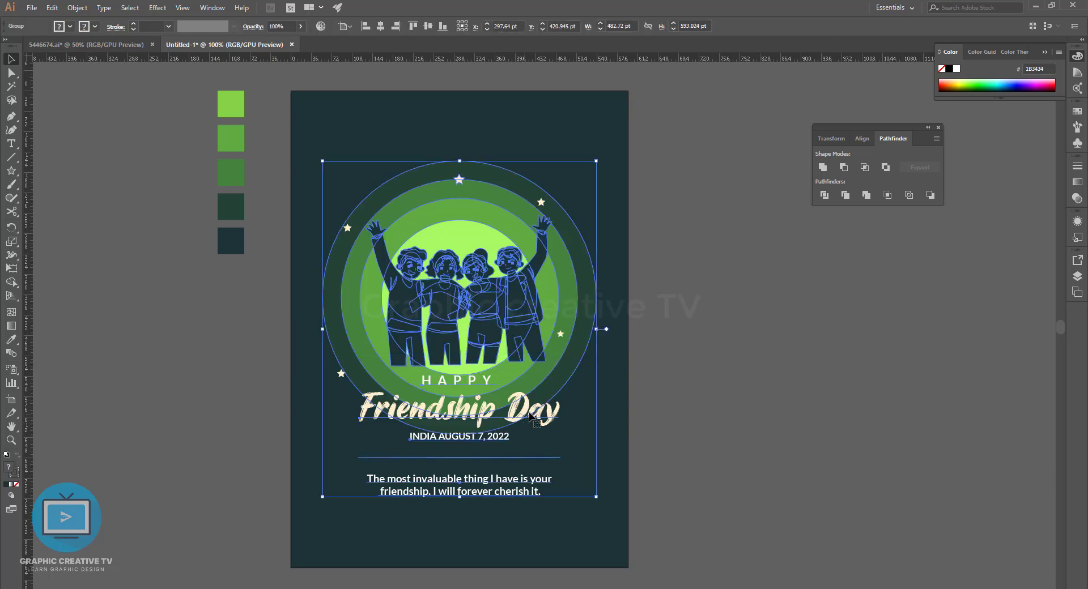
shift+click(532, 418)
shift+click(553, 419)
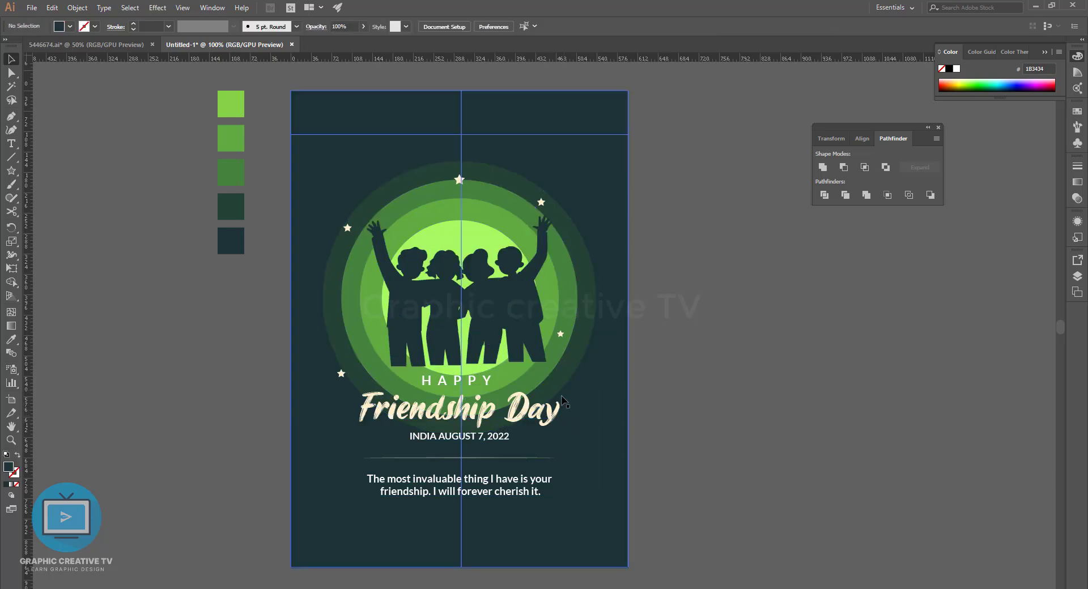
click(579, 363)
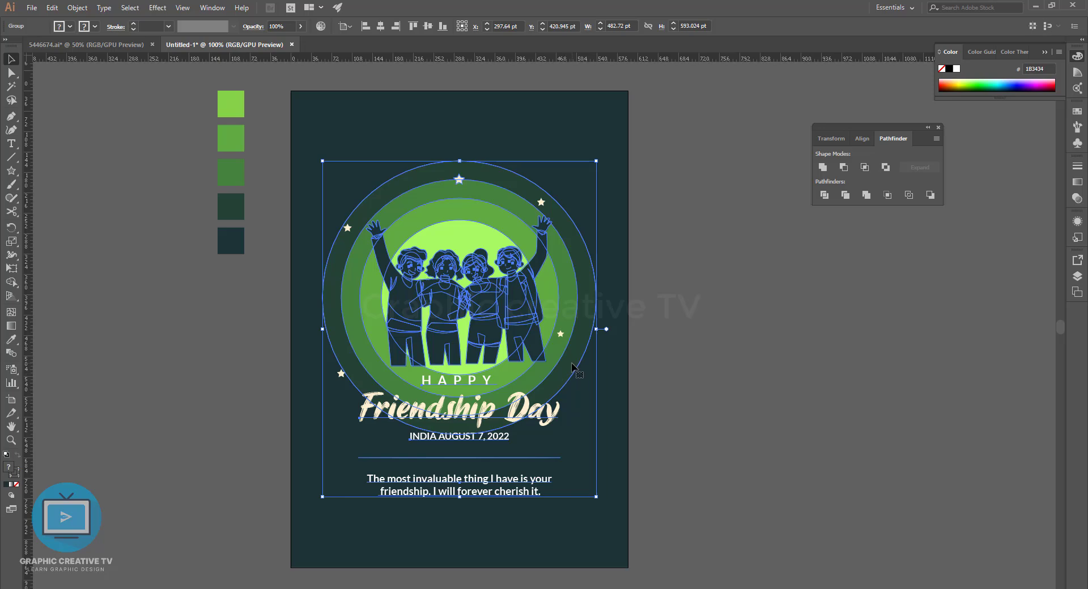
right_click(572, 365)
click(606, 447)
click(719, 427)
- Apply a clipping mask to the arcs and figures so the green arcs end below the figures
click(549, 422)
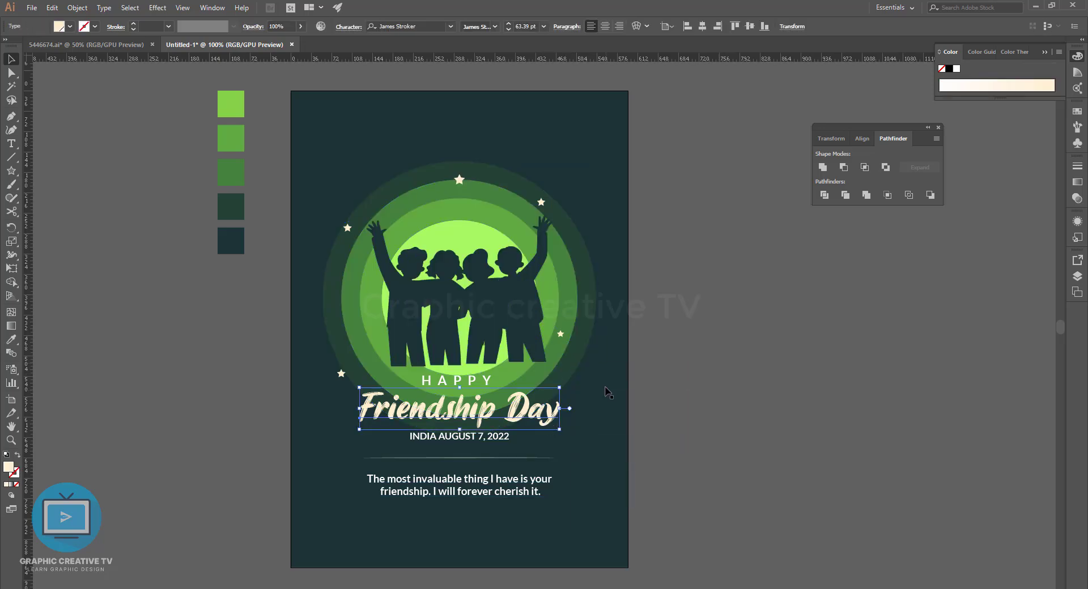
click(586, 345)
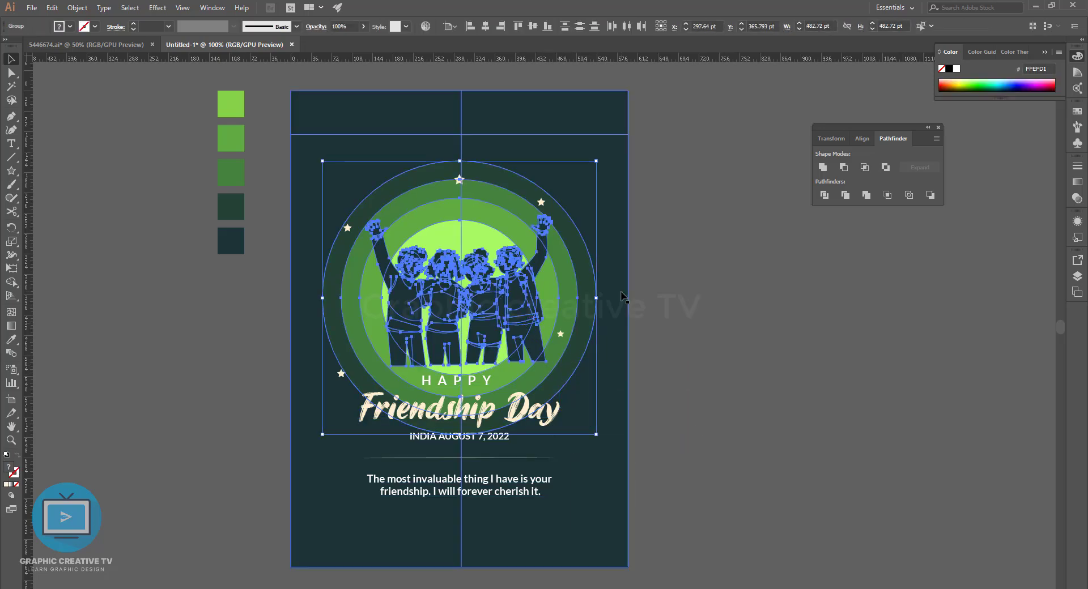
key(ctrl+7)
click(651, 367)
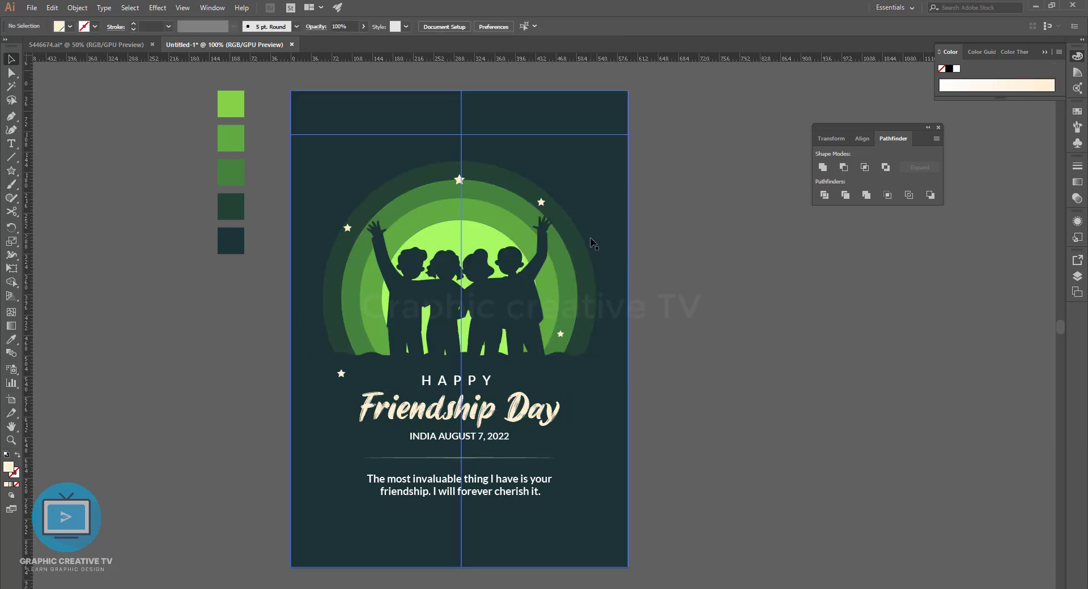
click(544, 504)
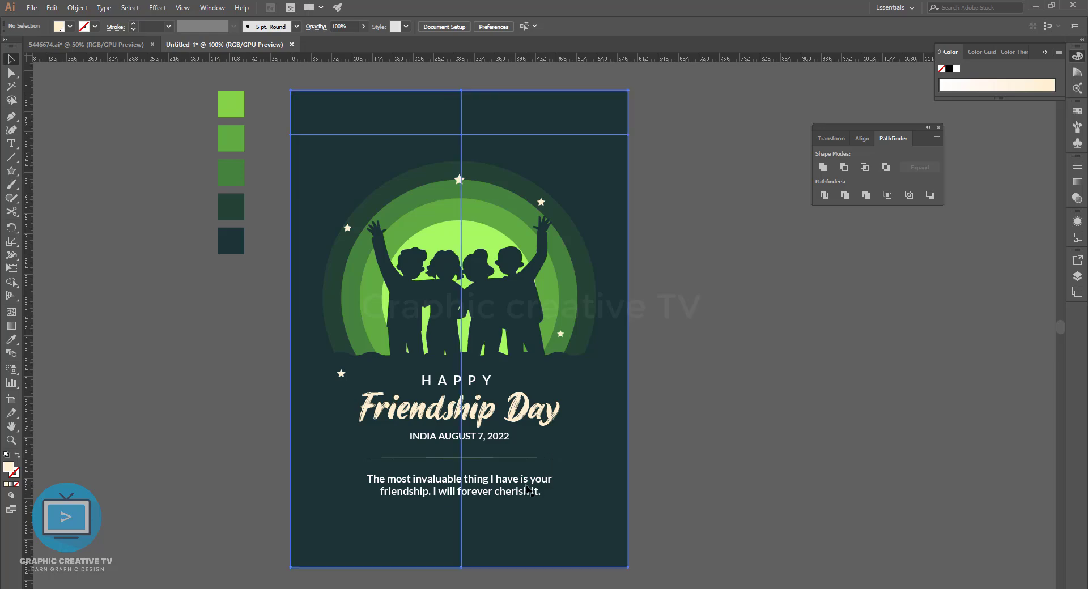
click(679, 437)
- Switch to Full Screen Mode with the interface hidden
key(f)
right_click(680, 347)
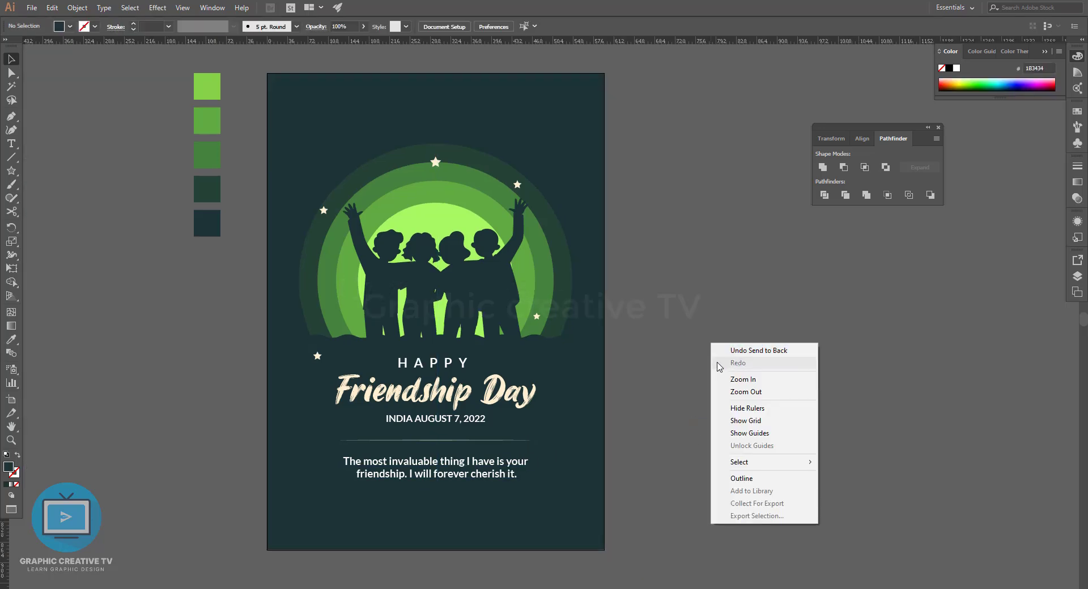
key(Escape)
key(f)
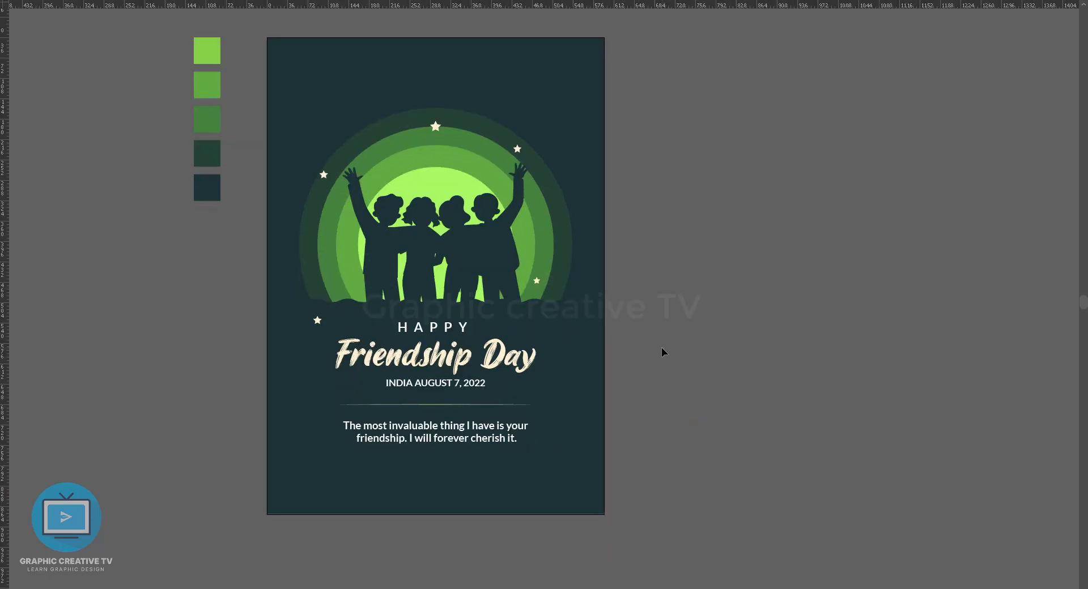
- Delete the swatch column beside the page and zoom in to preview the poster
key(Delete)
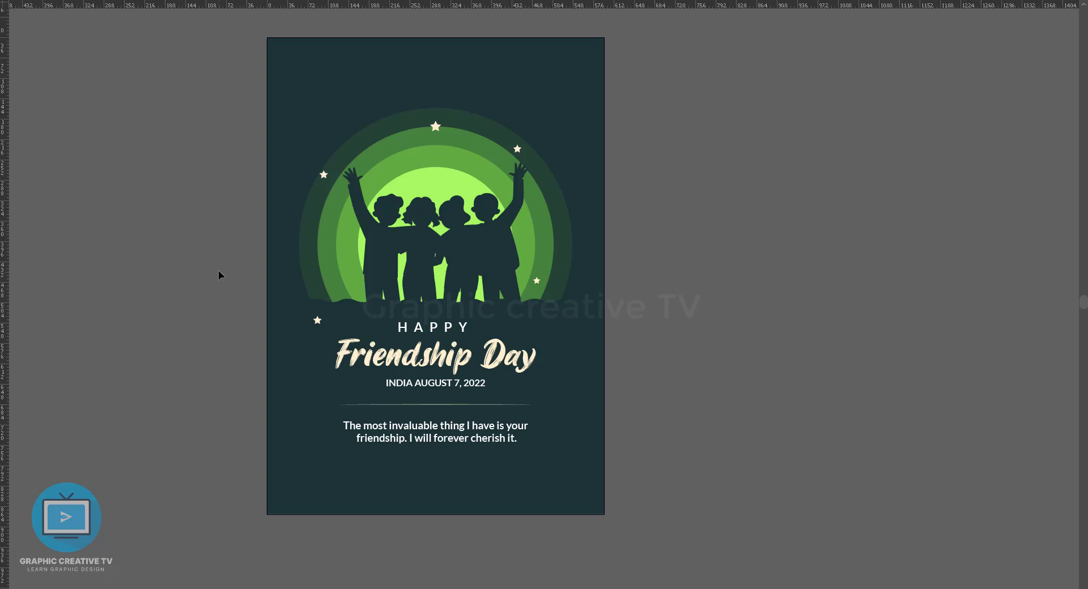
key(ctrl+a)
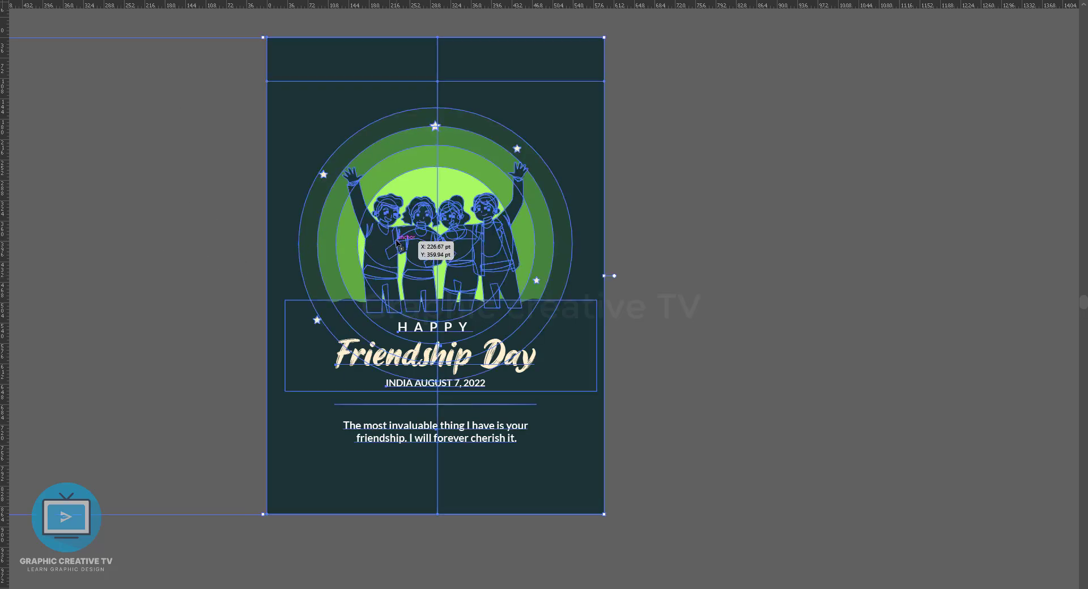
key(ctrl+plus)
click(851, 259)
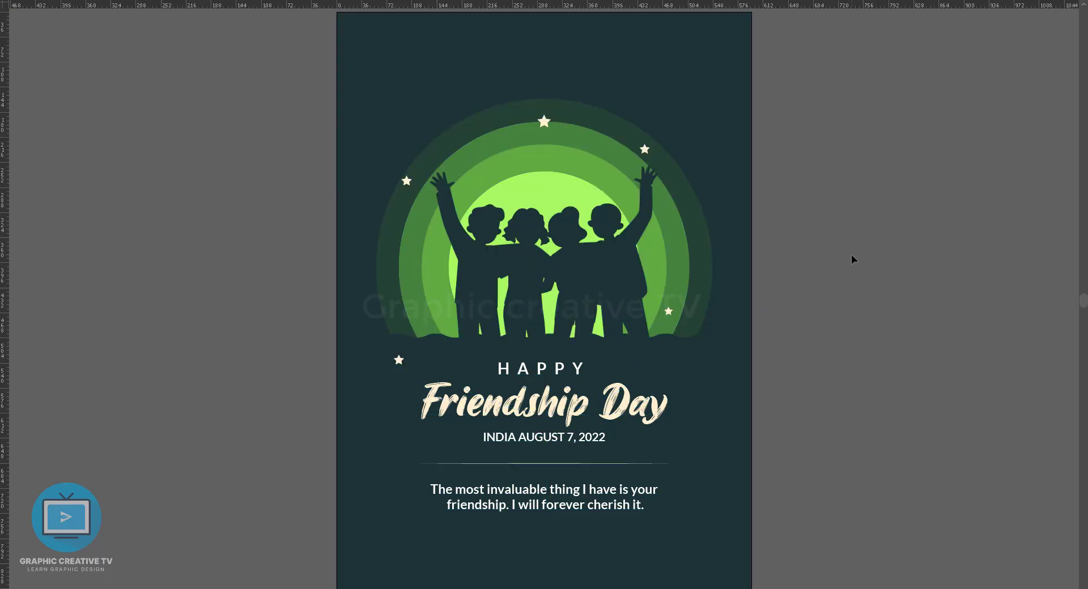